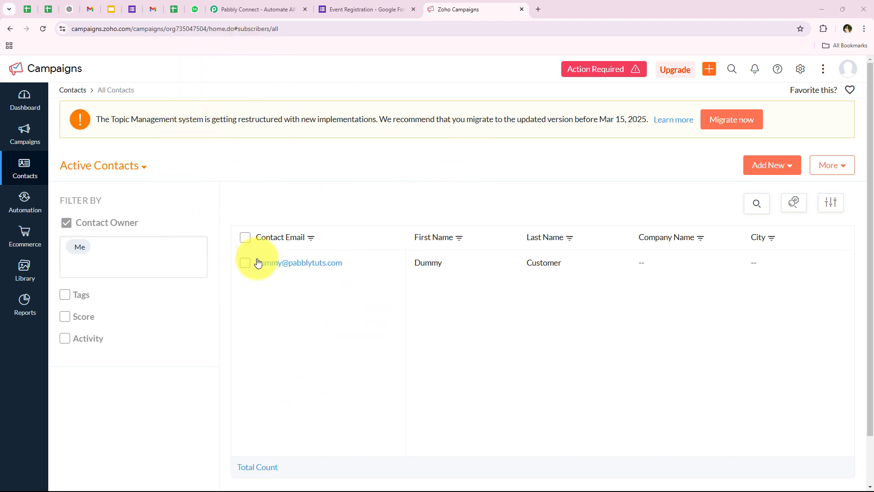
# Compare the Zoho Campaigns contacts with the Event Registration form, then go to the Pabbly Connect website
pyautogui.click(352, 6)
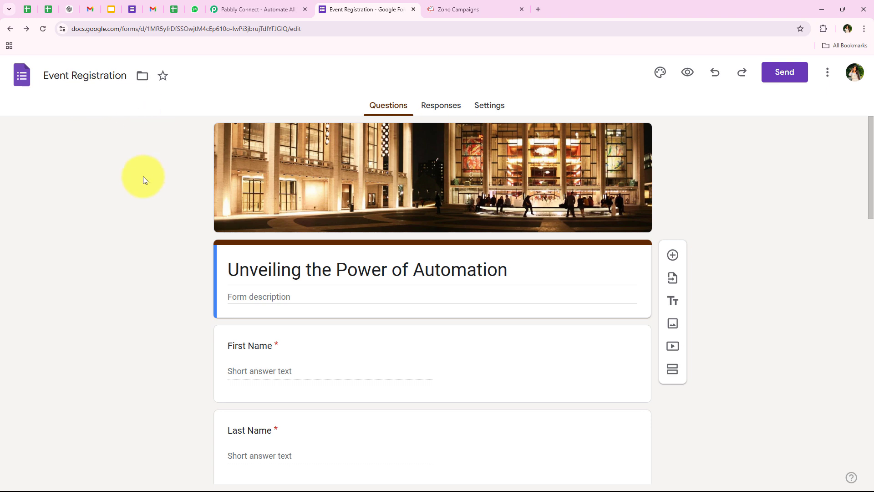
pyautogui.click(462, 5)
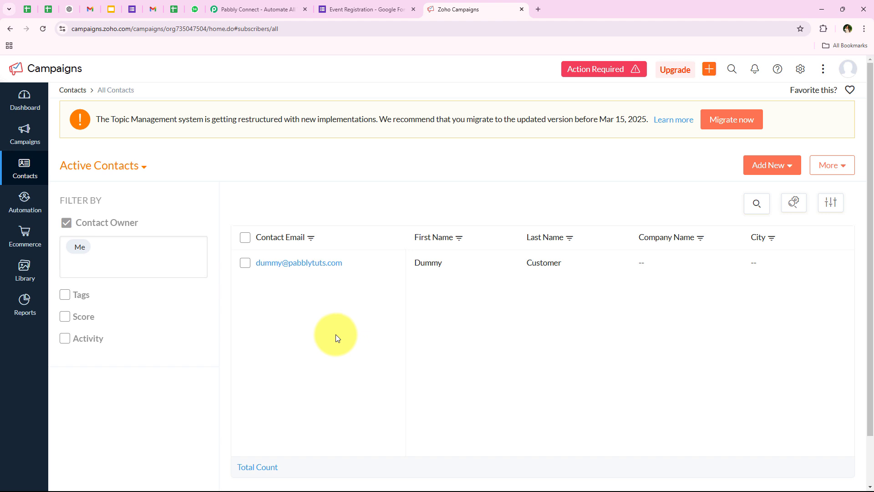
pyautogui.click(383, 12)
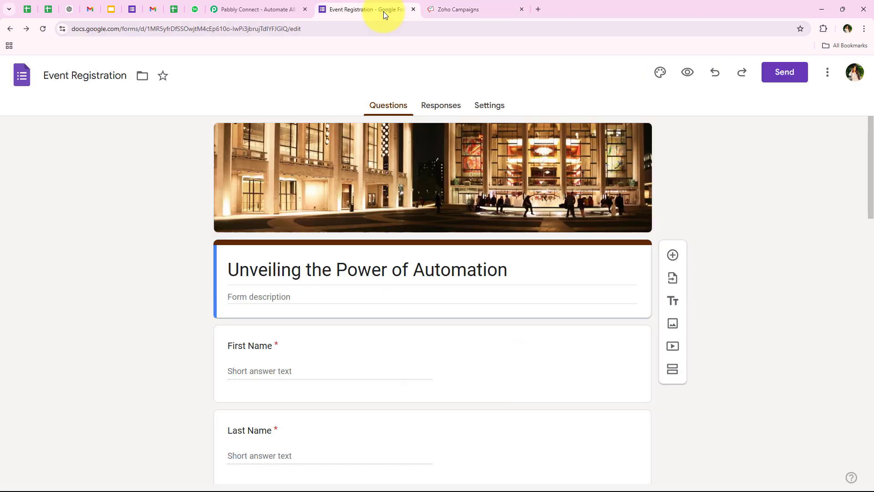
pyautogui.click(480, 5)
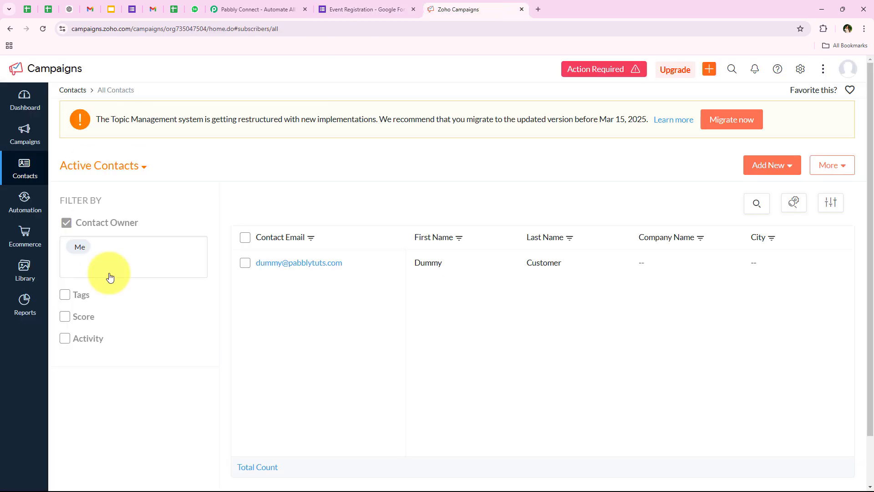
pyautogui.click(332, 15)
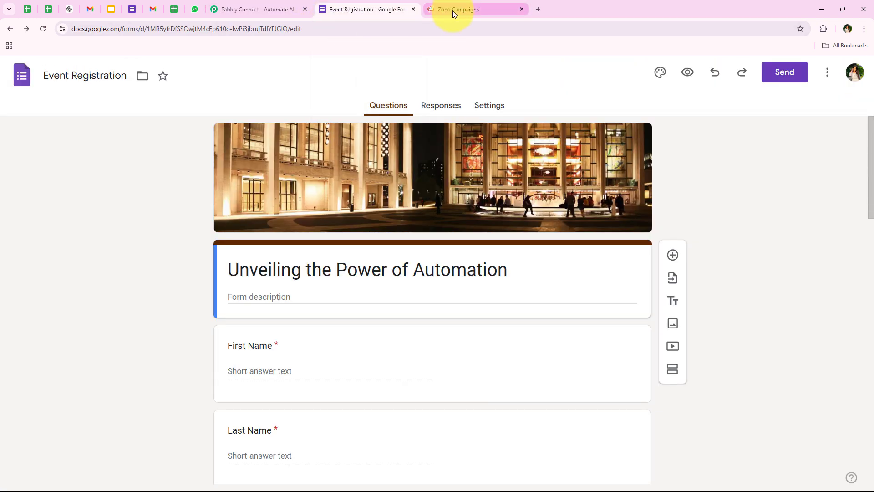
pyautogui.click(453, 10)
pyautogui.click(231, 8)
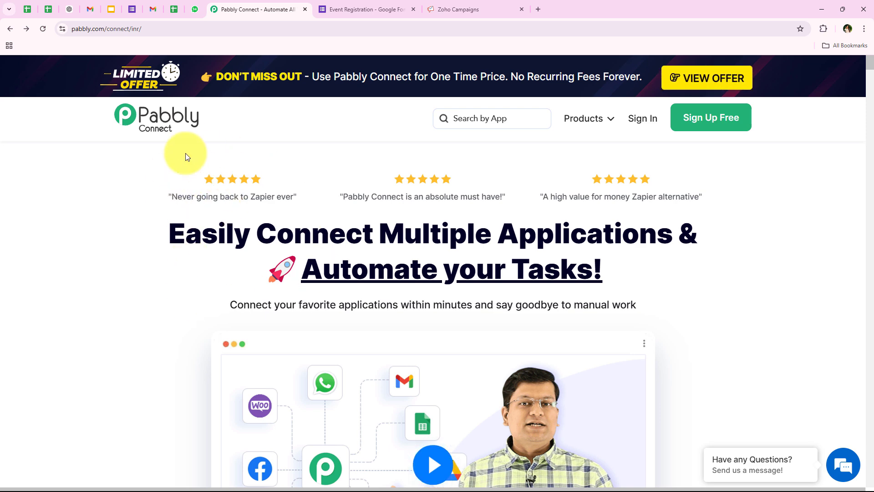
# Dismiss the limited-offer popup and sign in to the Pabbly account
pyautogui.moveTo(172, 23)
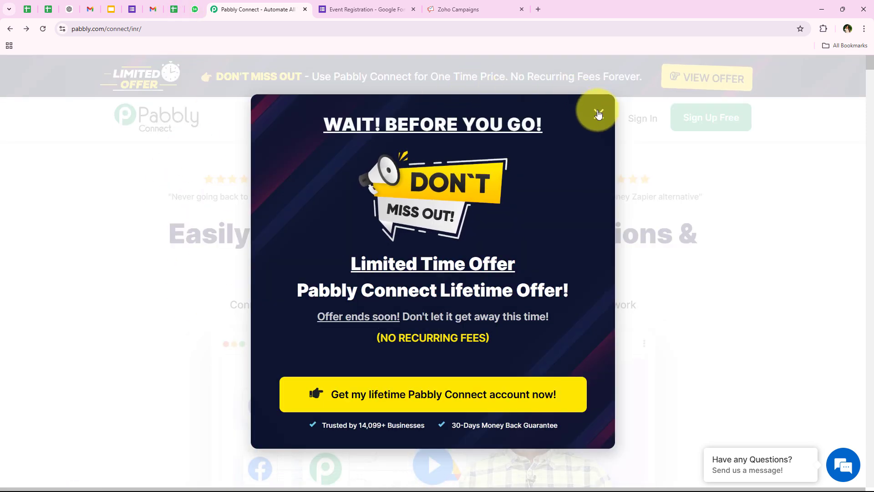
pyautogui.click(599, 113)
pyautogui.click(190, 30)
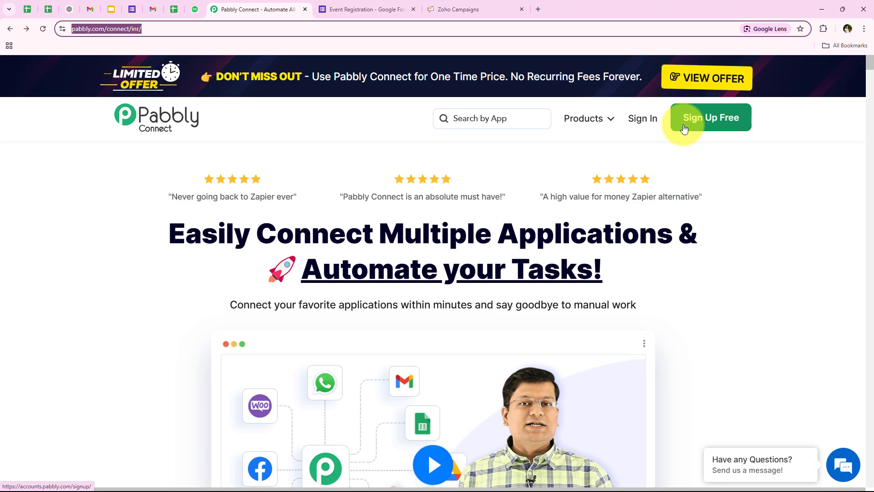
pyautogui.click(650, 123)
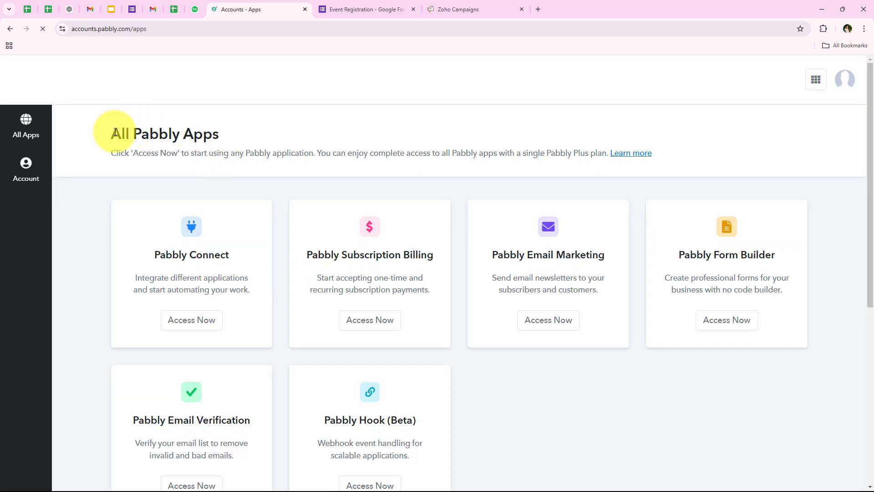
# On the All Pabbly Apps page, launch Pabbly Connect with Access Now
pyautogui.moveTo(103, 143); pyautogui.dragTo(219, 140)
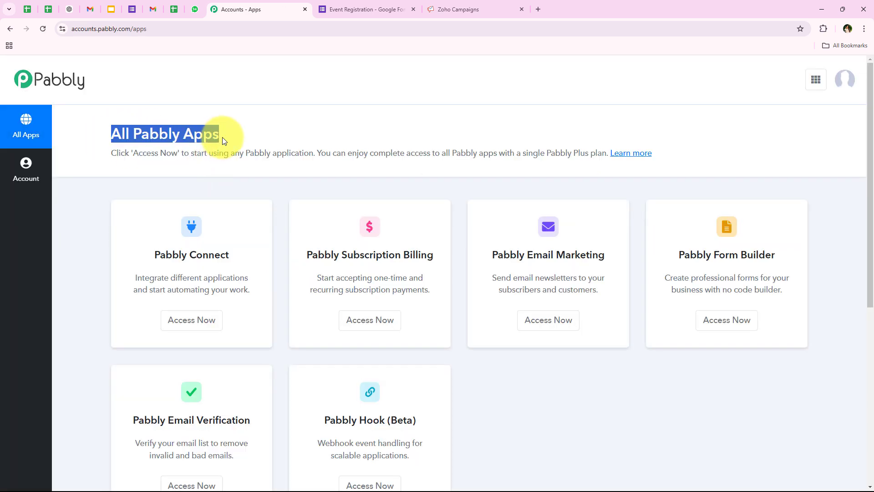
pyautogui.scroll(-1, 267, 221)
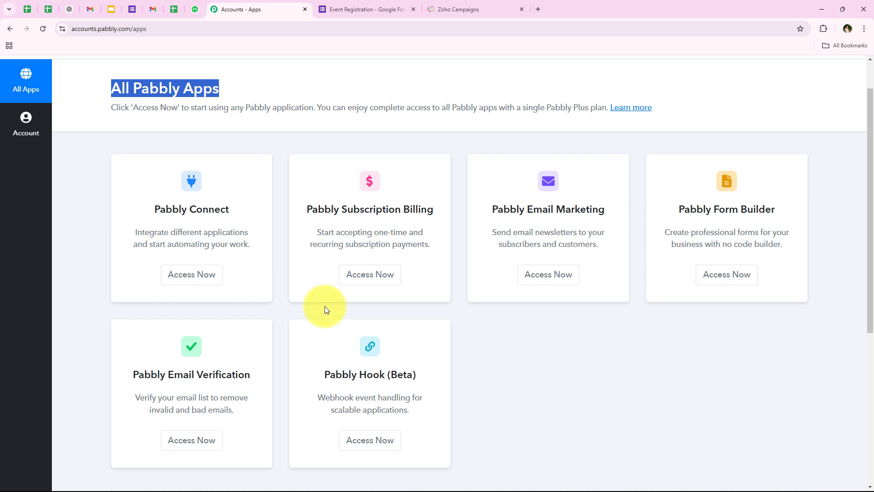
pyautogui.scroll(1, 279, 317)
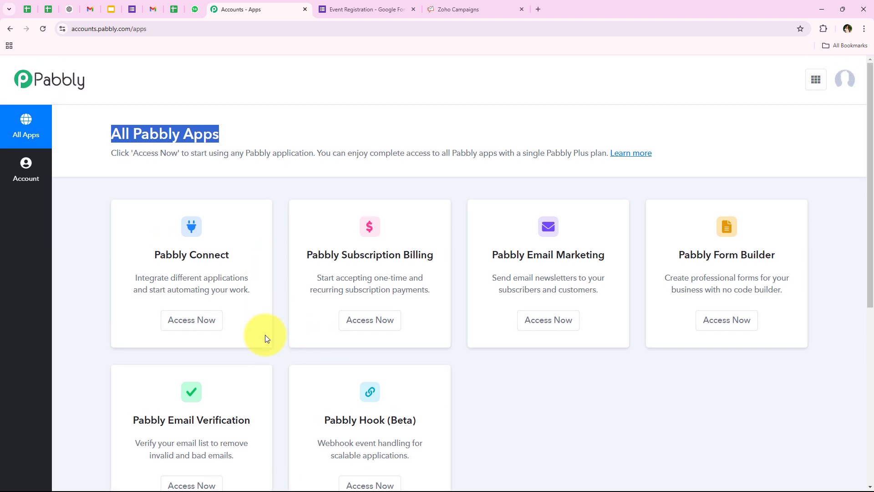
pyautogui.moveTo(136, 258); pyautogui.dragTo(228, 255)
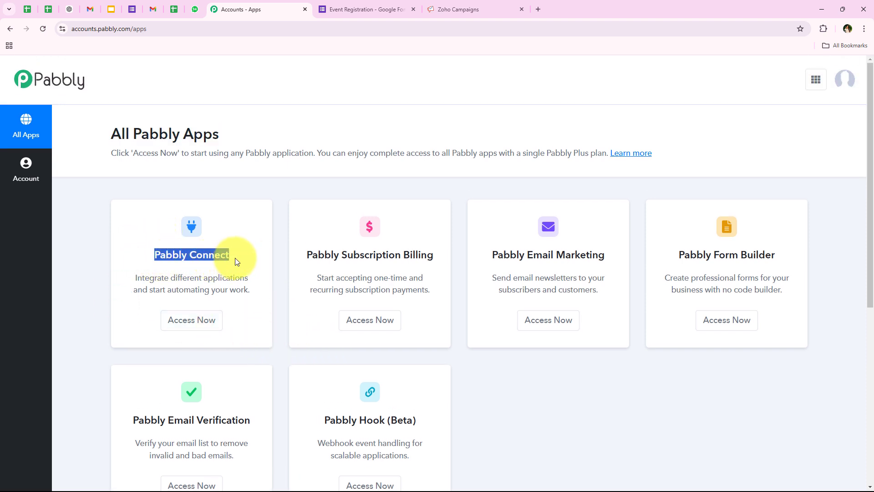
pyautogui.click(170, 278)
pyautogui.moveTo(187, 277); pyautogui.dragTo(244, 275)
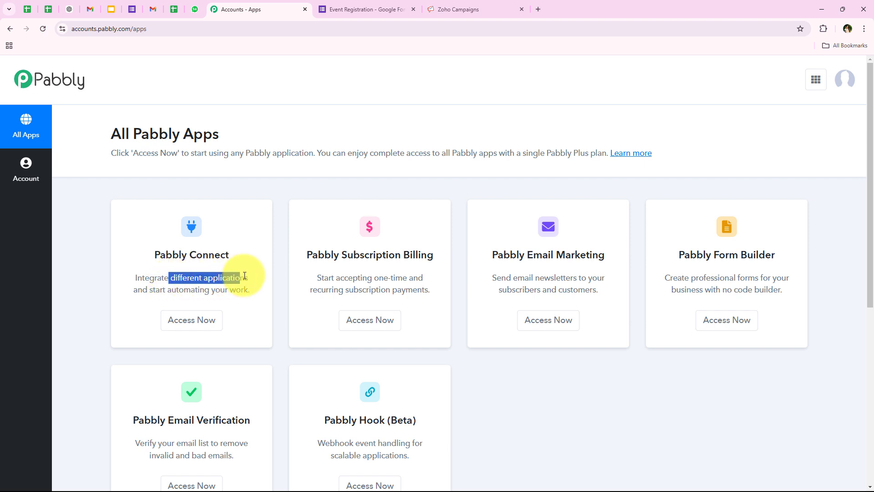
pyautogui.click(260, 348)
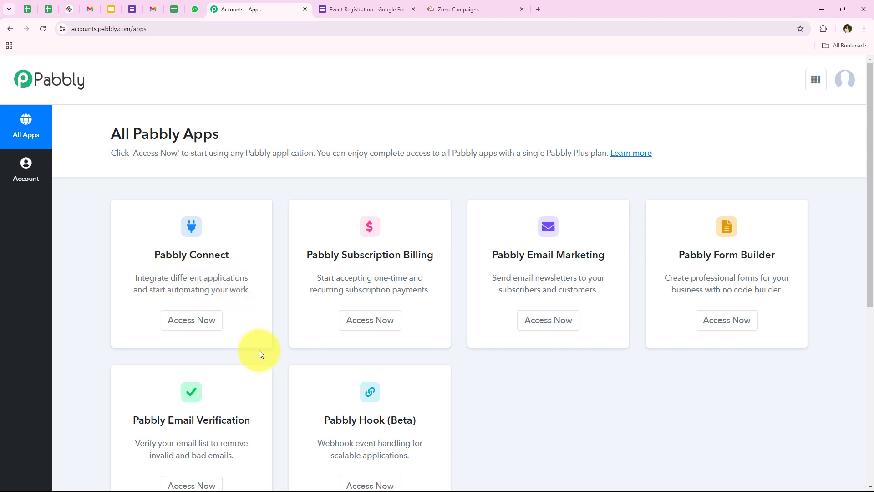
pyautogui.click(201, 332)
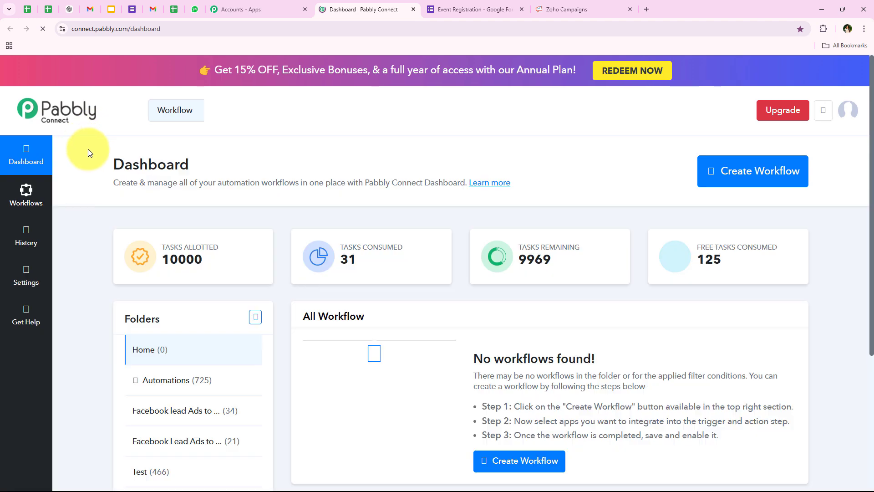
# Start a new workflow and place it in the Automations folder
pyautogui.moveTo(110, 164); pyautogui.dragTo(208, 166)
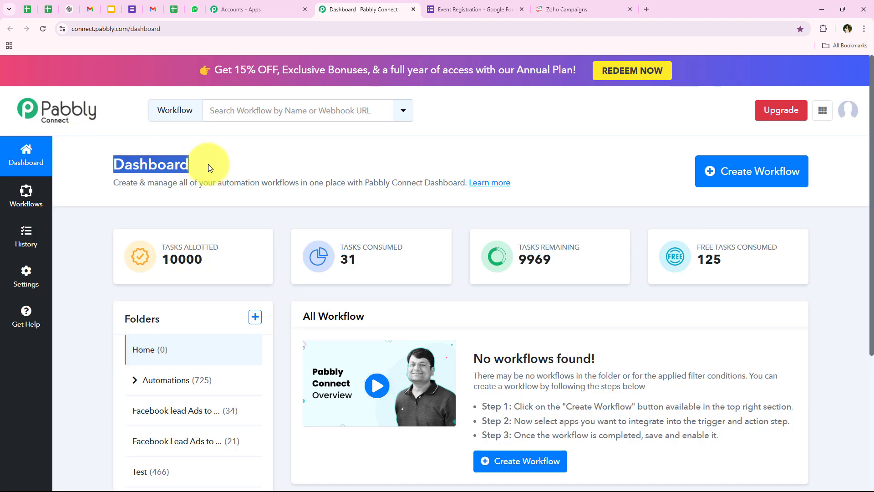
pyautogui.click(207, 166)
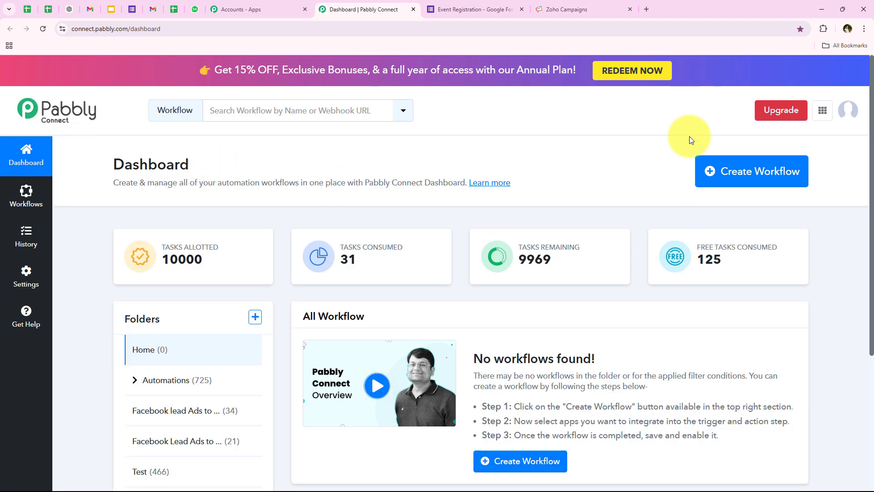
pyautogui.click(729, 184)
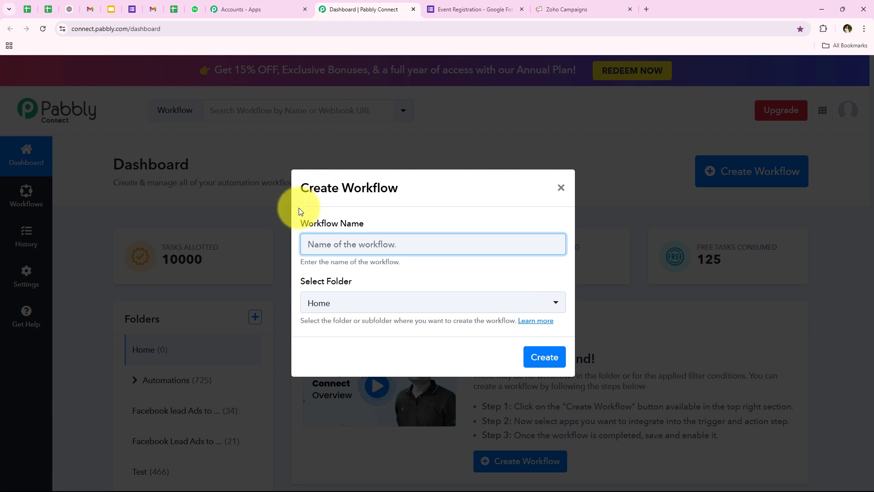
pyautogui.tripleClick(354, 227)
pyautogui.doubleClick(313, 281)
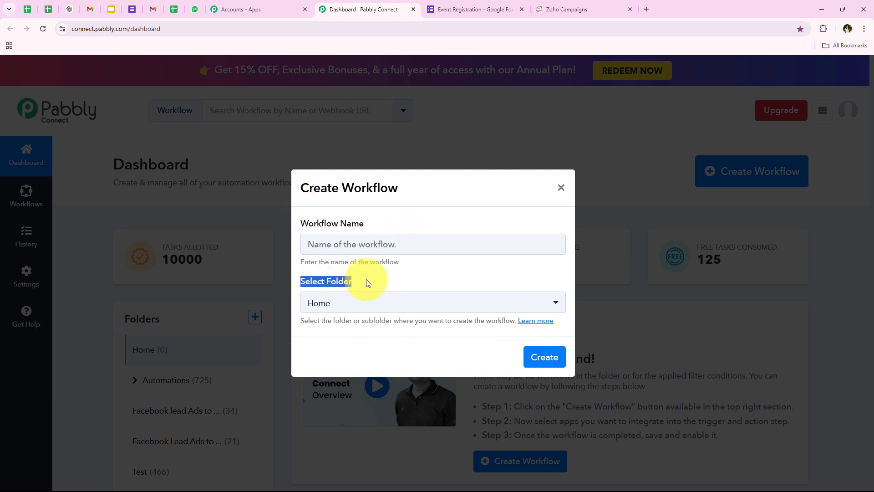
pyautogui.click(367, 281)
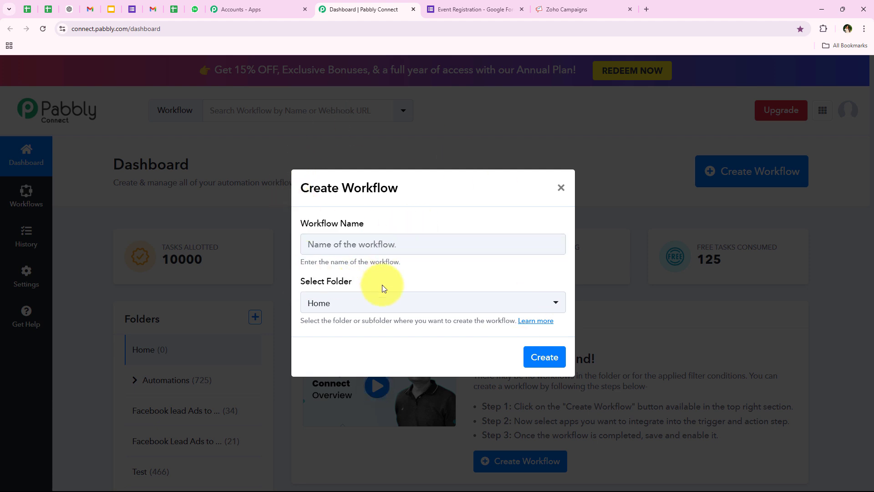
pyautogui.click(346, 313)
pyautogui.click(488, 379)
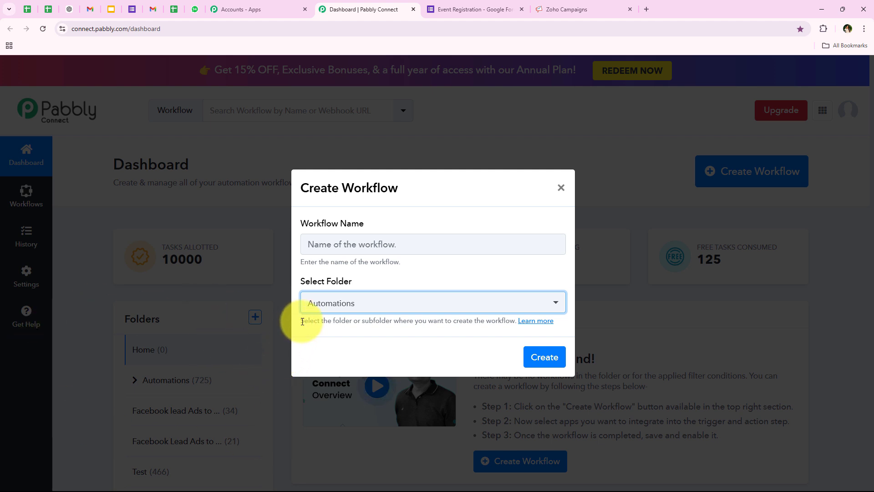
pyautogui.moveTo(297, 323); pyautogui.dragTo(391, 321)
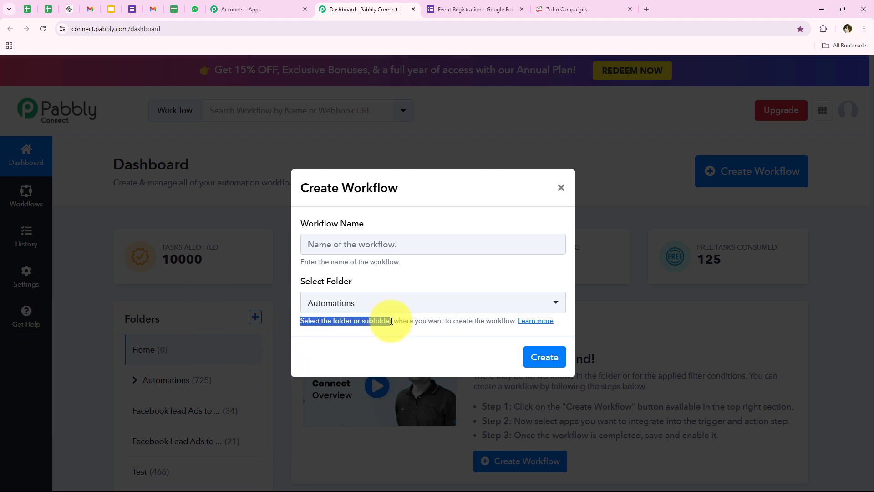
pyautogui.click(392, 321)
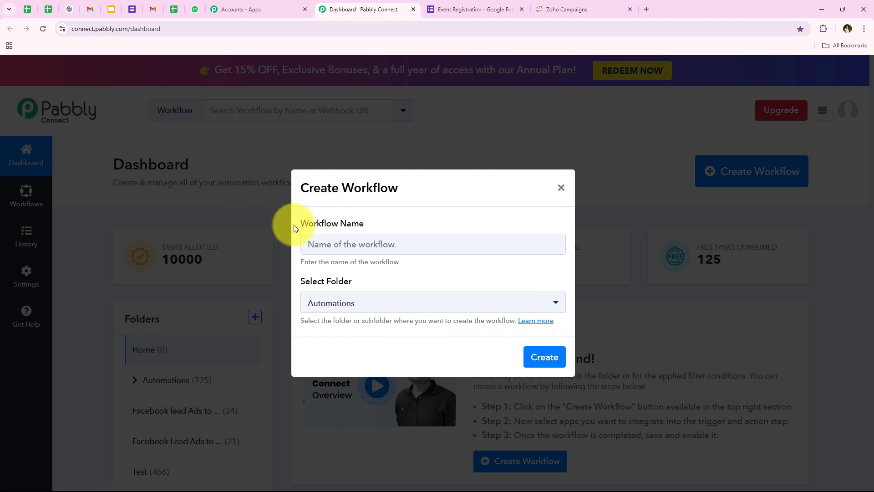
# Name the workflow 'How to Add or Update Zoho Campaigns Subscriber…' and create it
pyautogui.click(456, 243)
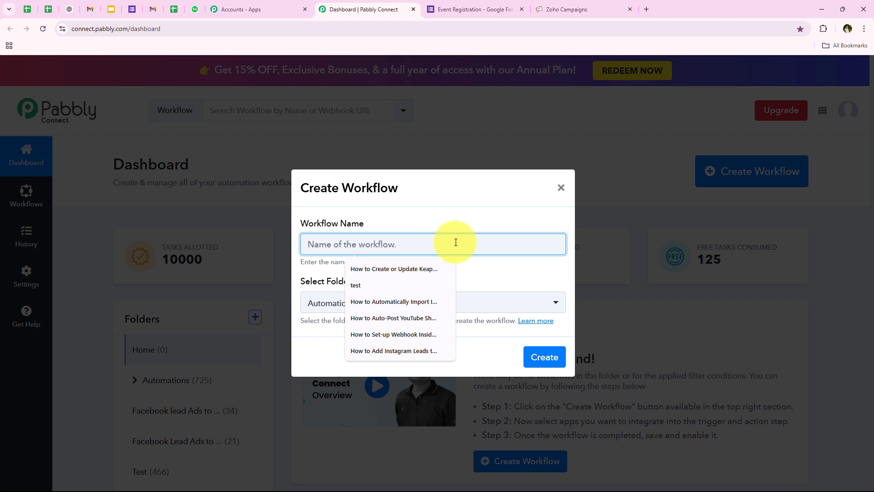
pyautogui.write('How to Add or Update Zoho Campaigns Subscriber on Google Forms Submission | Google Forms to Zoho Campaigns')
pyautogui.press('Home')
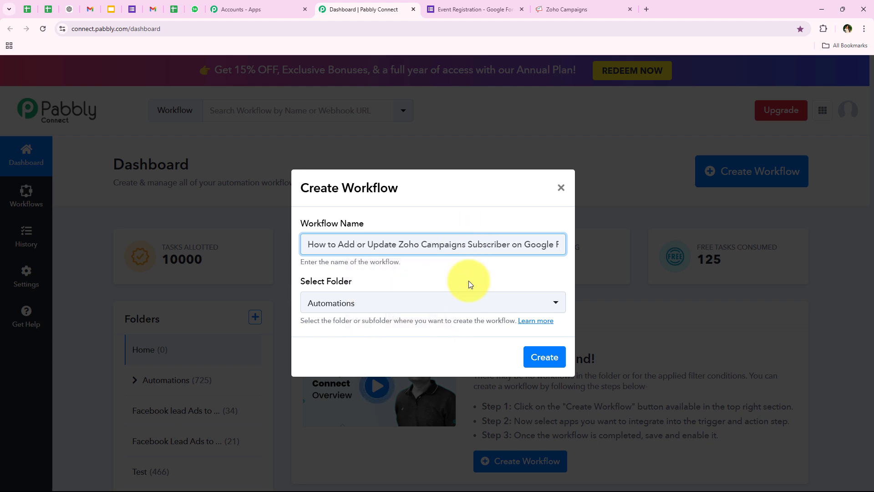
pyautogui.click(470, 285)
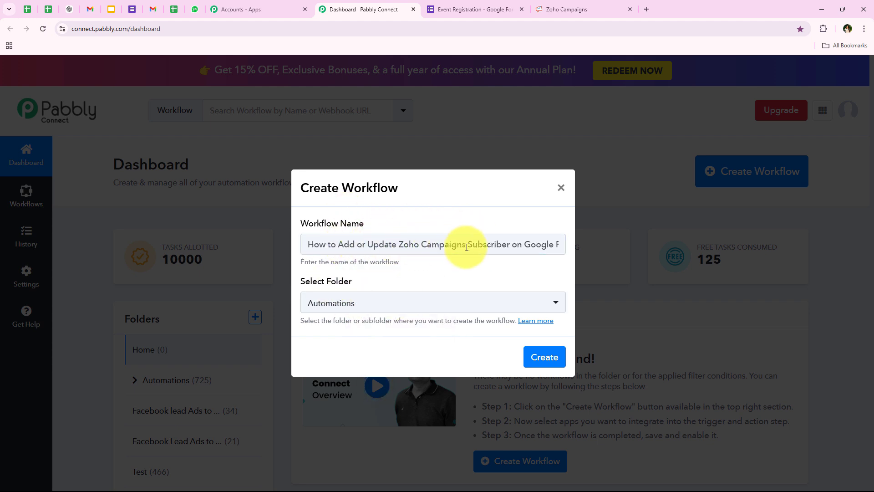
pyautogui.moveTo(468, 244); pyautogui.dragTo(571, 255)
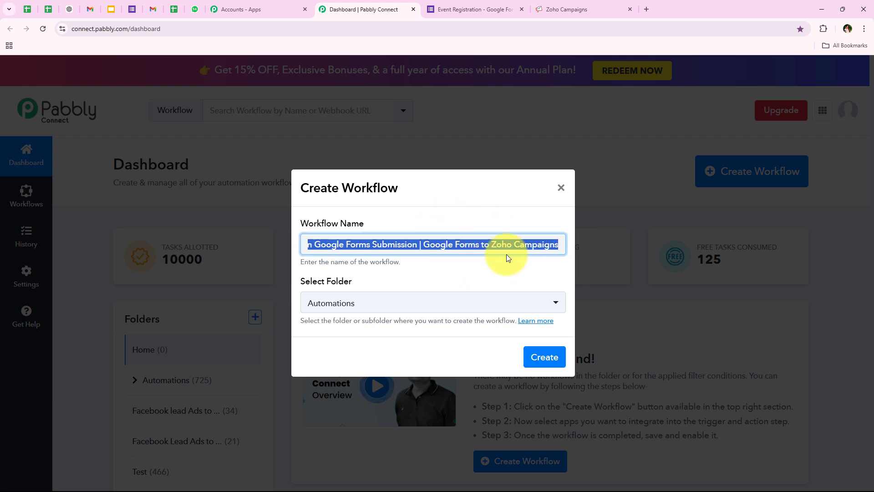
pyautogui.click(544, 353)
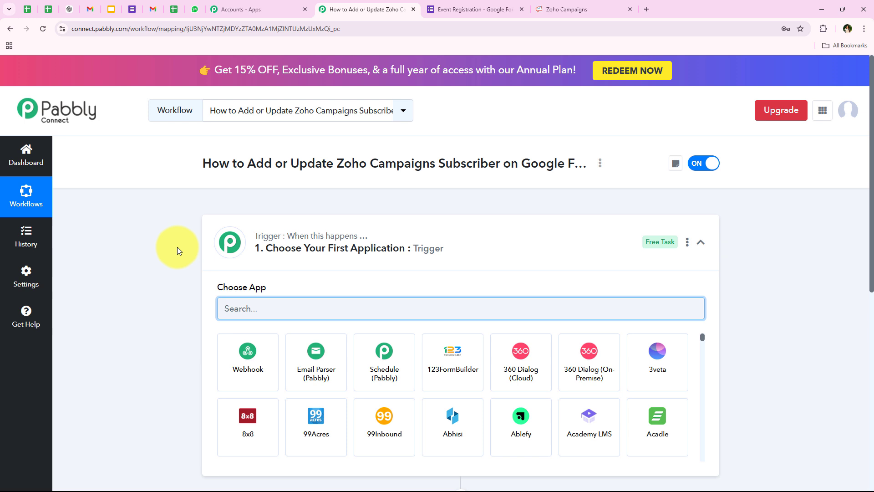
# Search the trigger's app choices for 'Google F' to list Google Forms
pyautogui.click(556, 252)
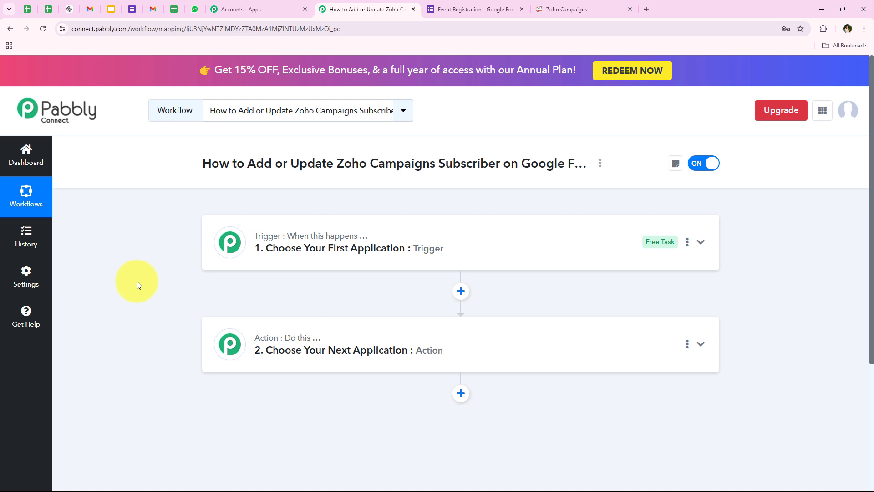
pyautogui.click(302, 251)
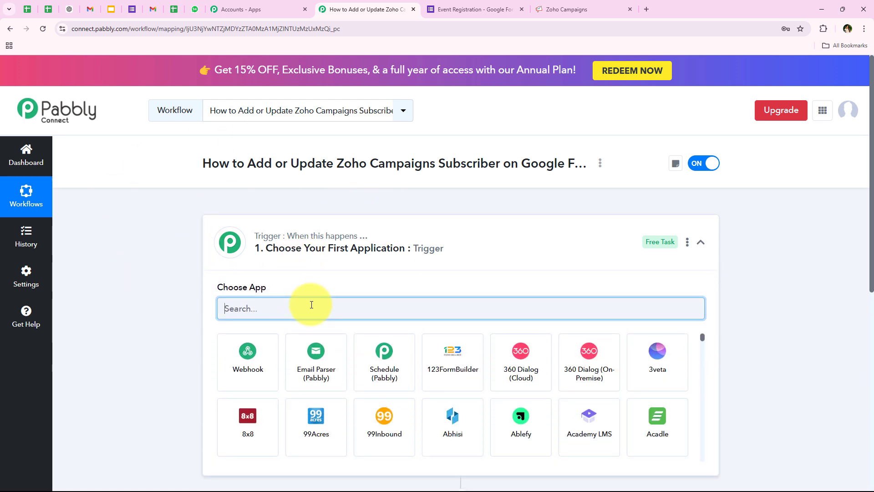
pyautogui.write('Googl')
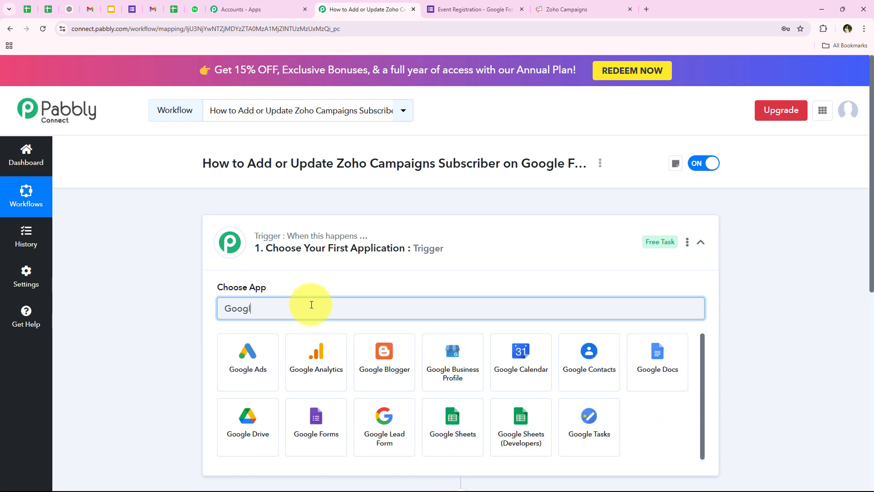
pyautogui.write('e Forms')
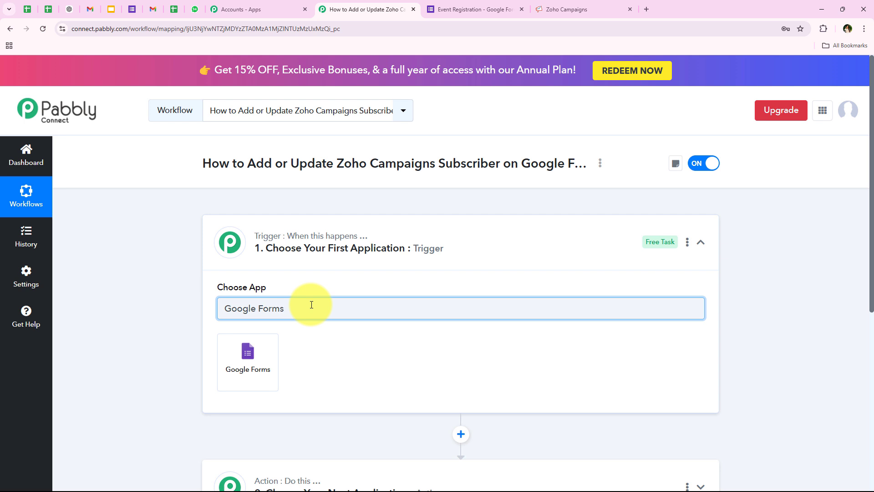
# Set the trigger to Google Forms with the New Response Received event
pyautogui.click(255, 362)
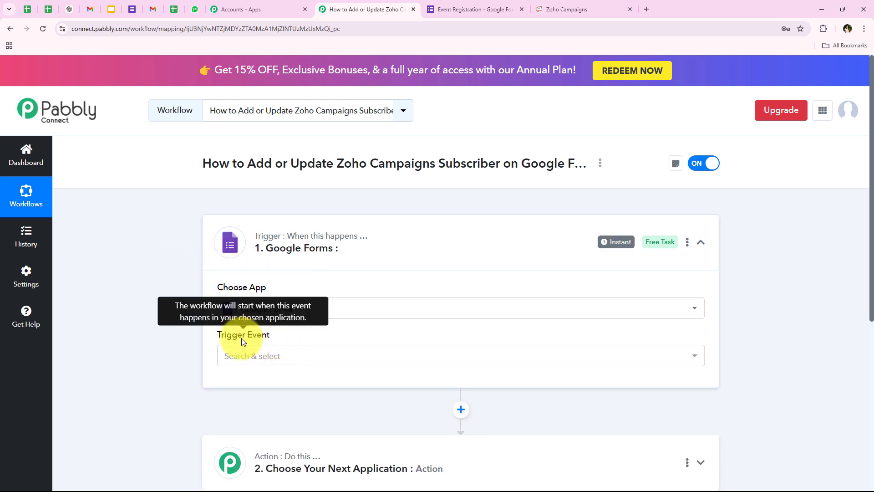
pyautogui.click(241, 356)
pyautogui.scroll(-1, 142, 356)
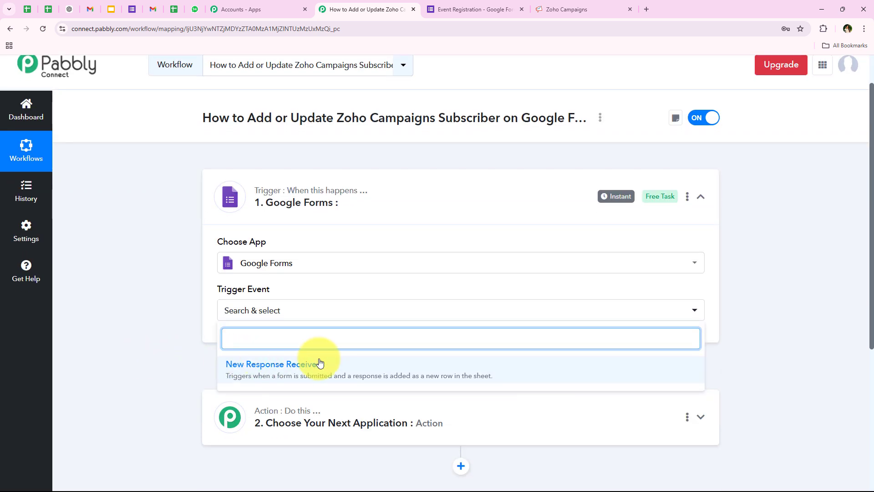
pyautogui.click(534, 376)
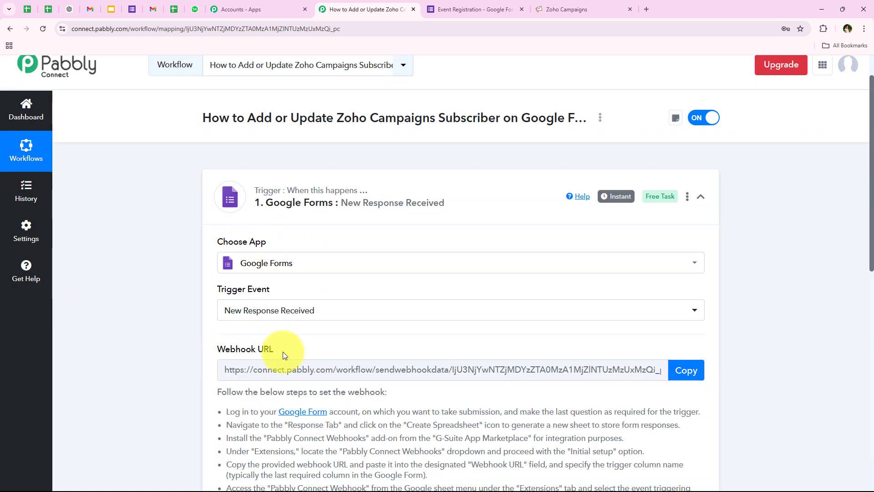
pyautogui.scroll(-1, 205, 305)
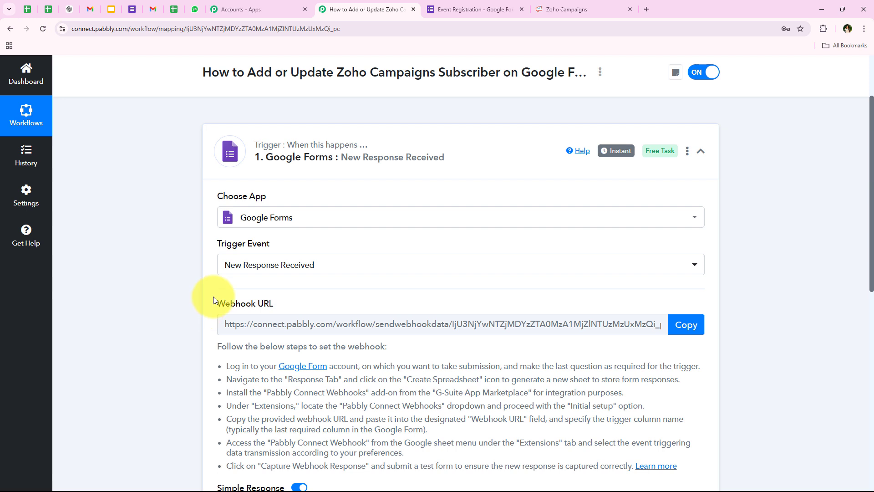
pyautogui.moveTo(213, 297); pyautogui.dragTo(277, 301)
pyautogui.click(200, 310)
pyautogui.scroll(-1, 200, 311)
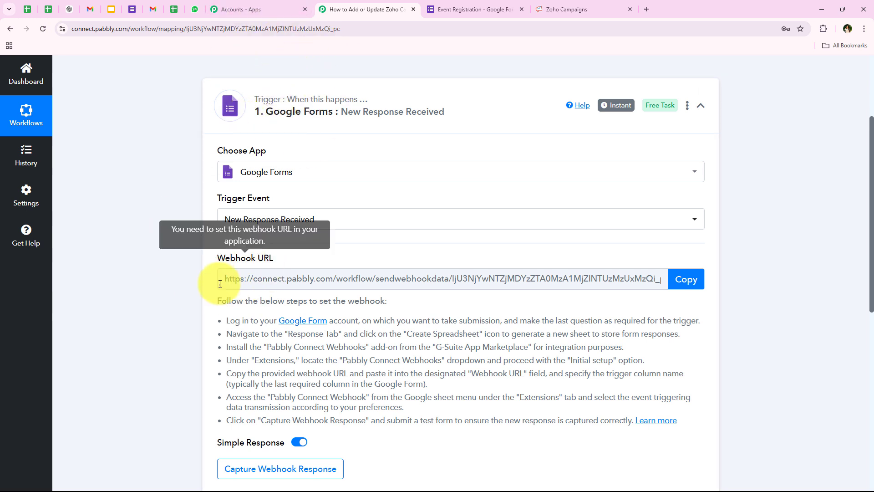
# Copy the webhook URL, start capturing the webhook response, and go to the Event Registration form
pyautogui.click(686, 278)
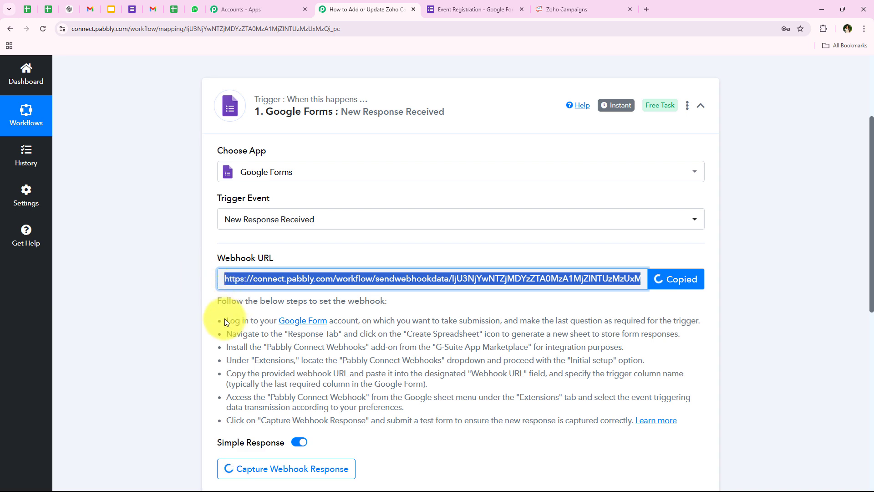
pyautogui.moveTo(225, 322); pyautogui.dragTo(664, 474)
pyautogui.click(378, 320)
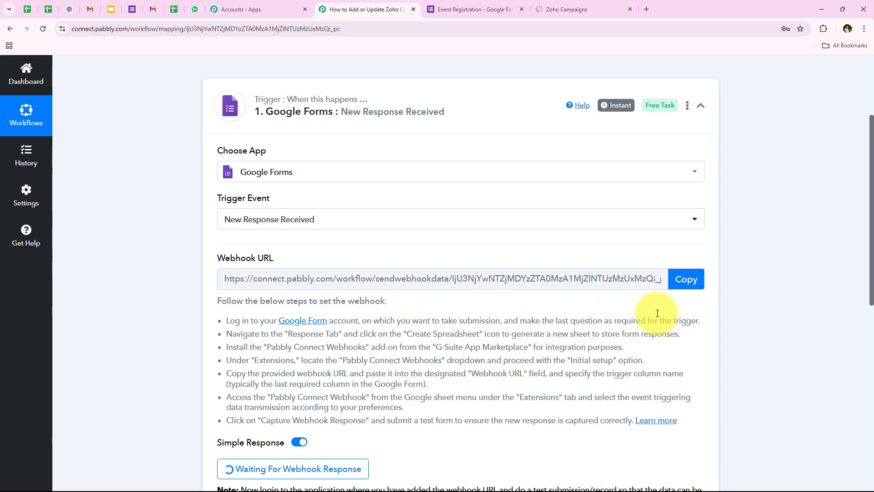
pyautogui.click(476, 9)
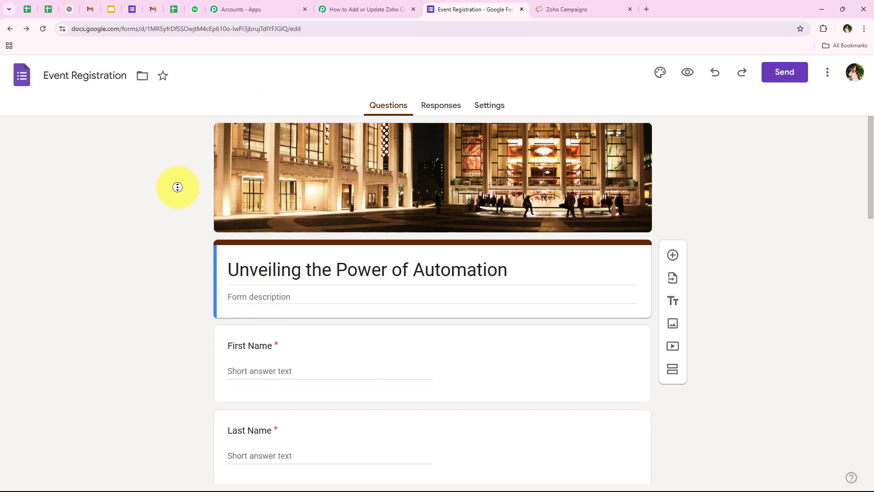
# Review the Event Registration questions and open its Responses page, showing 0 responses
pyautogui.scroll(-15, 177, 187)
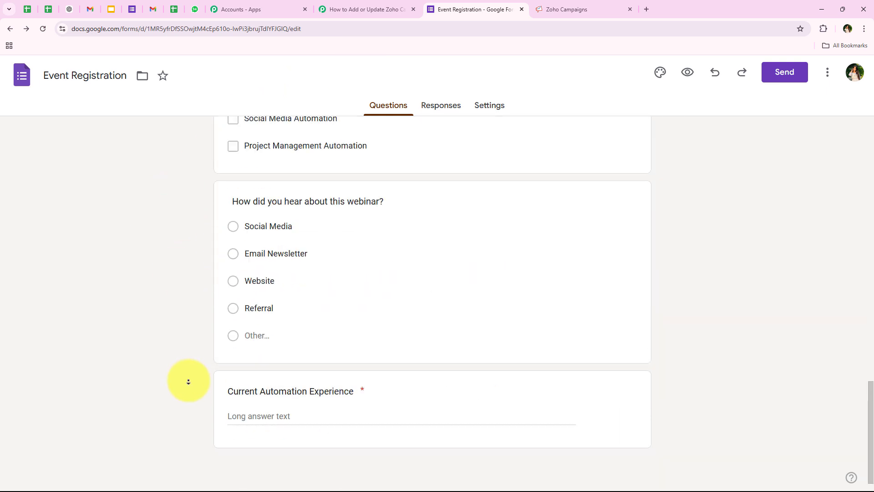
pyautogui.click(361, 391)
pyautogui.click(182, 399)
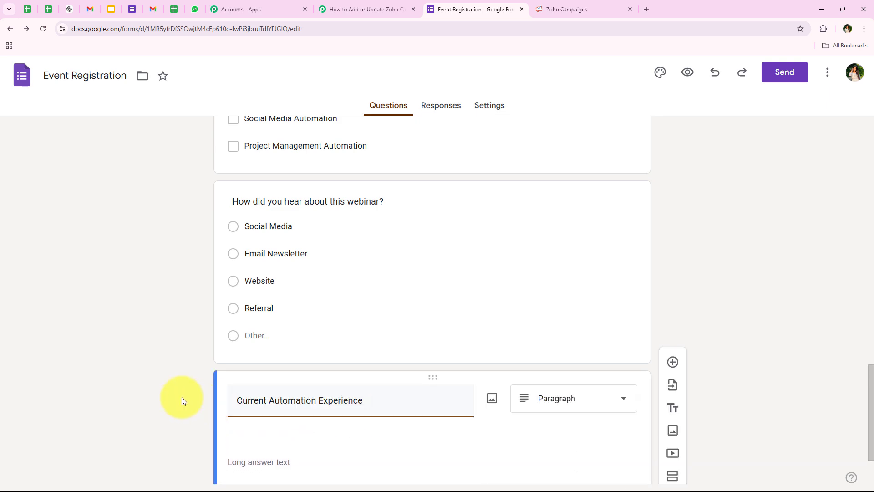
pyautogui.scroll(-1, 360, 367)
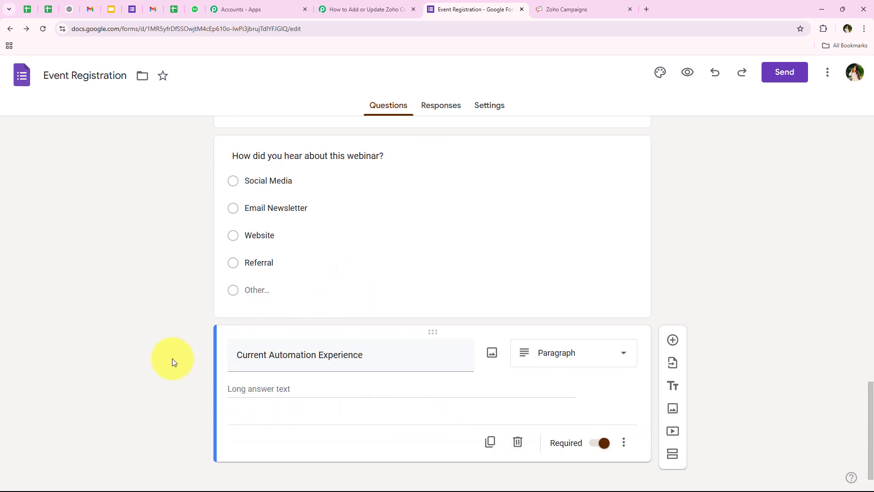
pyautogui.scroll(15, 132, 250)
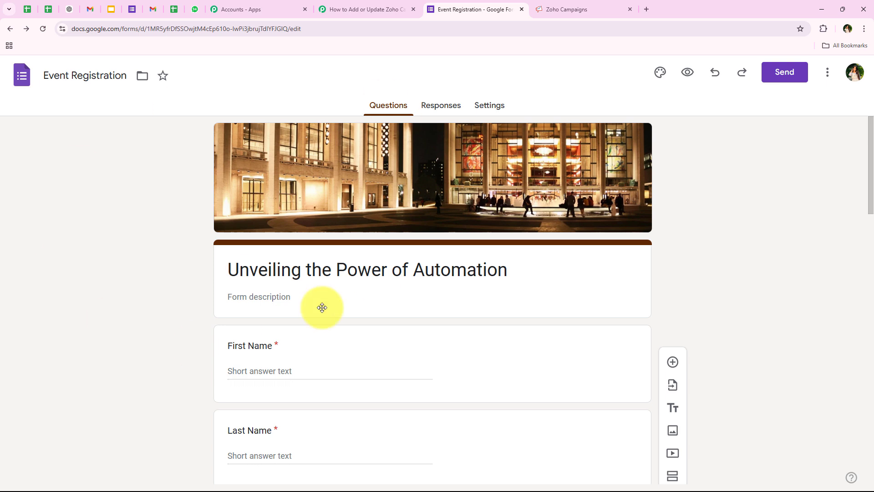
pyautogui.click(442, 103)
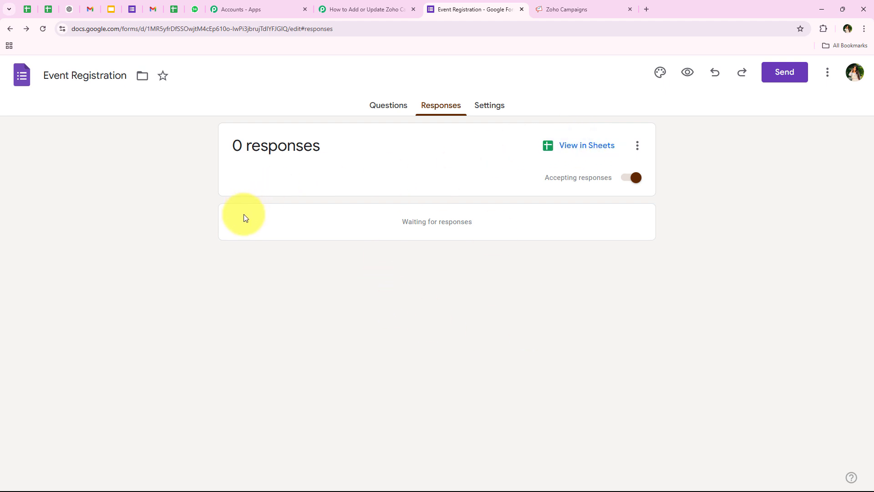
# Open the linked 'Event Registration (Responses)' spreadsheet and zoom it to 150%
pyautogui.click(583, 148)
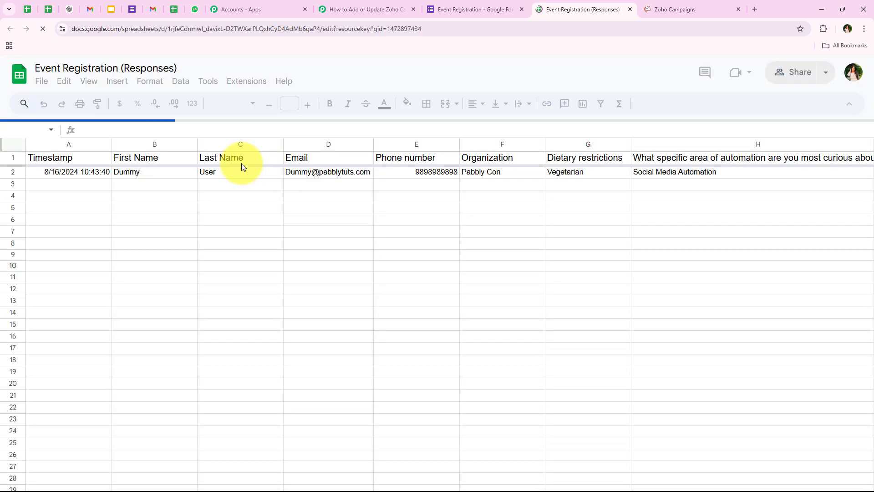
pyautogui.click(141, 104)
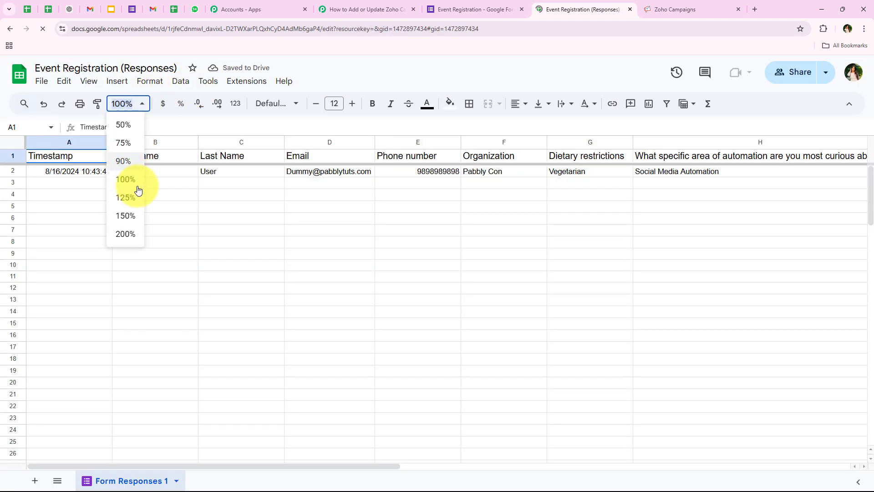
pyautogui.click(126, 215)
pyautogui.click(95, 225)
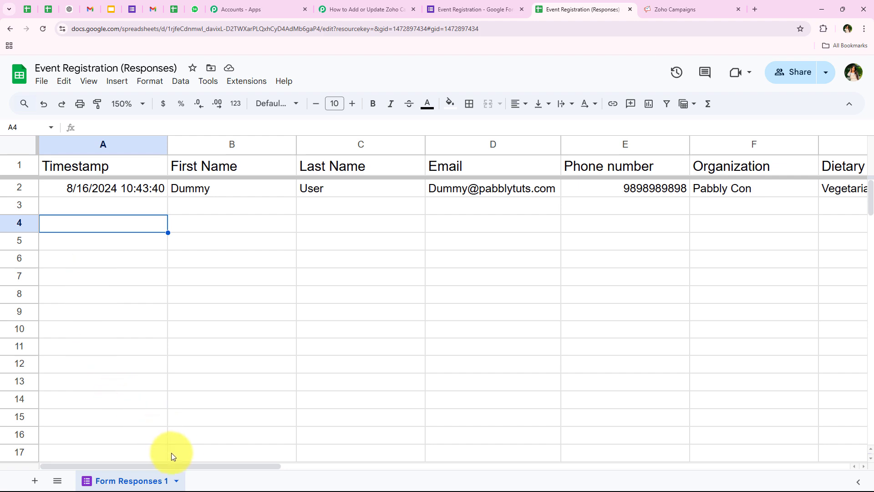
pyautogui.moveTo(196, 465); pyautogui.dragTo(166, 398)
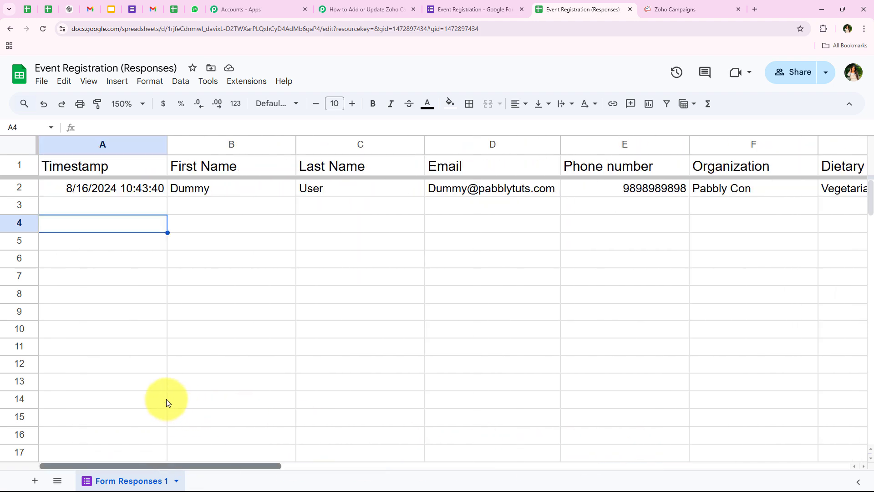
pyautogui.click(245, 224)
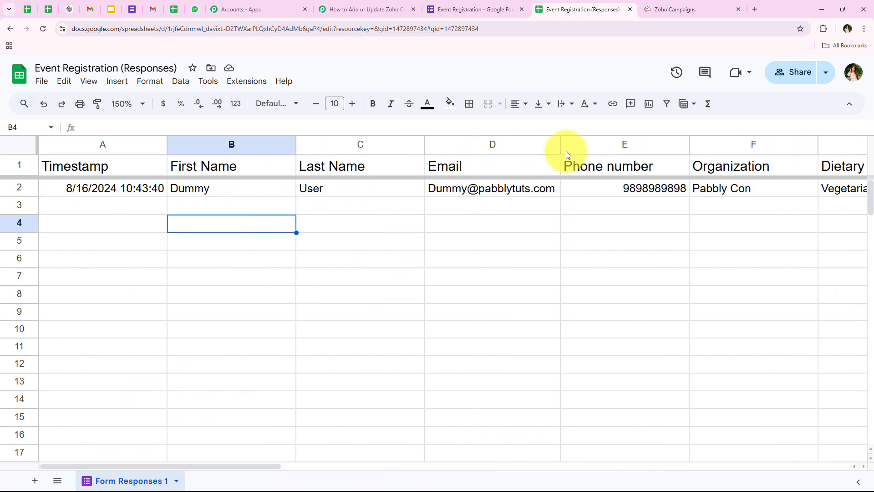
# Check the form and workflow tabs, then bring up the sheet's Extensions menu
pyautogui.click(493, 8)
pyautogui.click(381, 8)
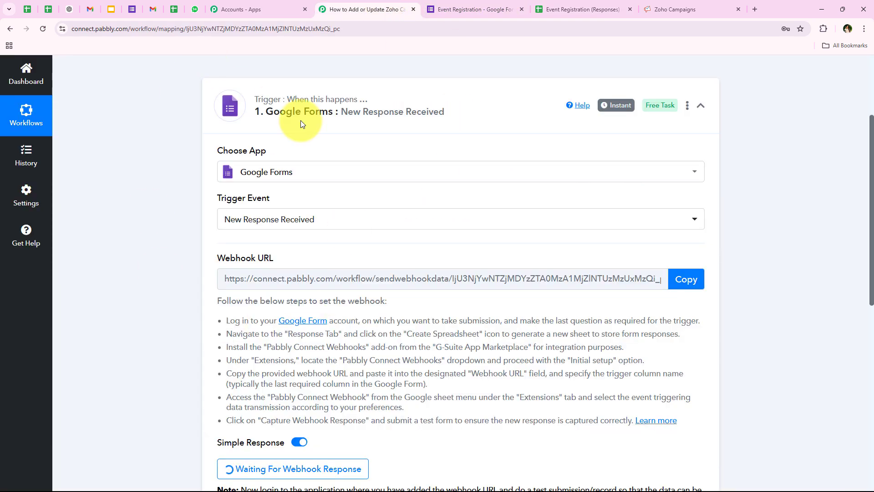
pyautogui.click(583, 9)
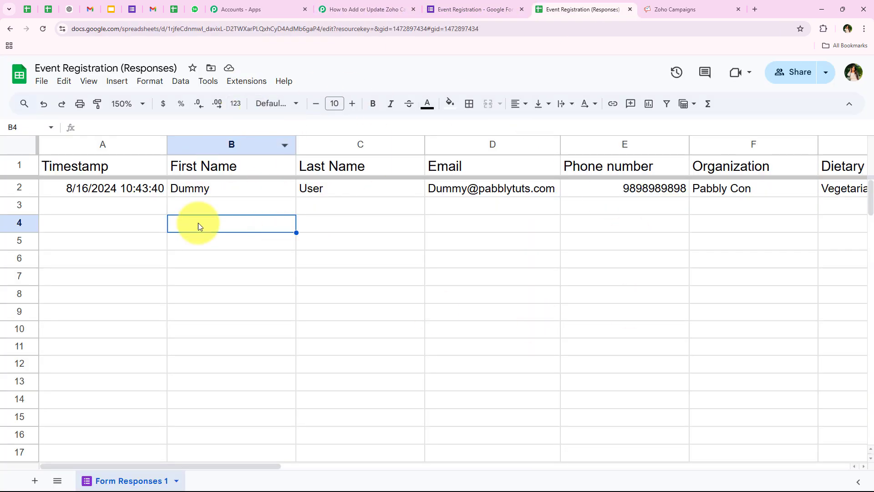
pyautogui.click(250, 82)
# Search the Marketplace for 'Pabbly Connect Webhooks', confirm it's installed, and close the Marketplace
pyautogui.moveTo(257, 100)
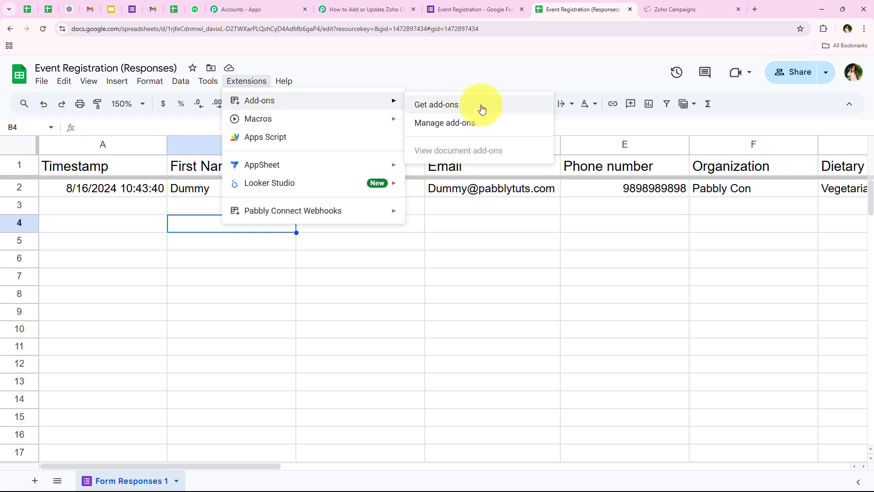
pyautogui.click(483, 109)
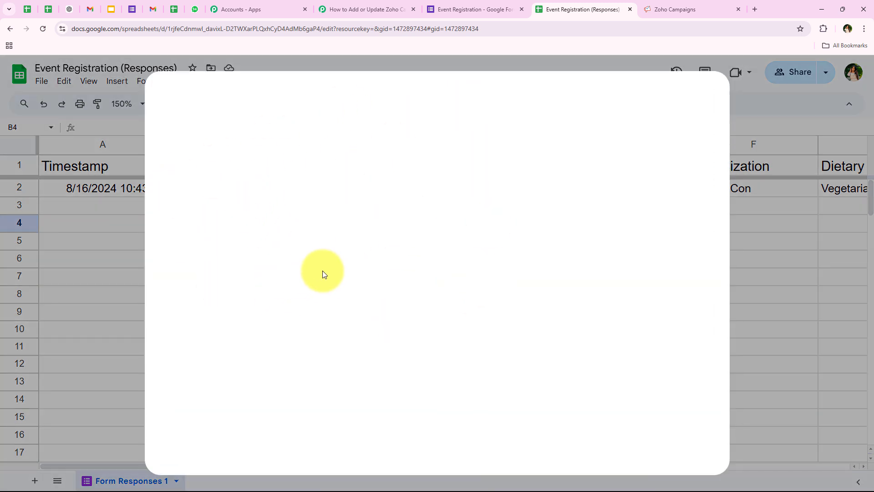
pyautogui.click(451, 100)
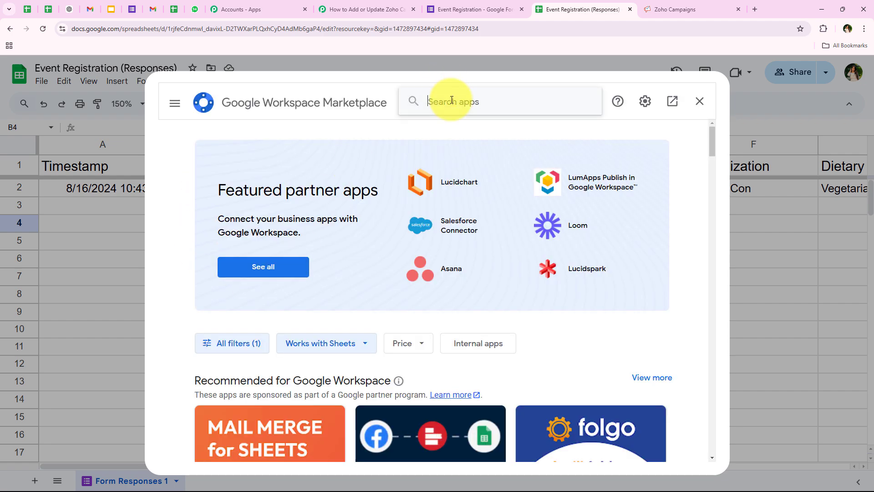
pyautogui.write('Pa')
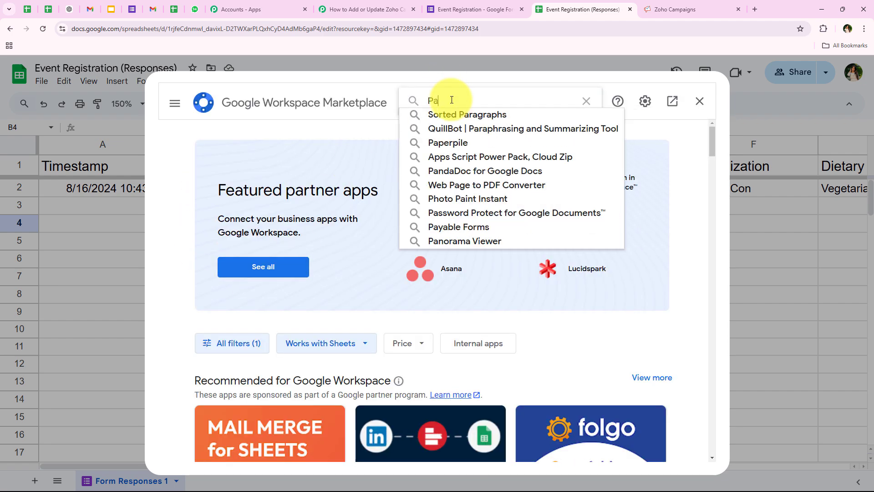
pyautogui.write('bbly')
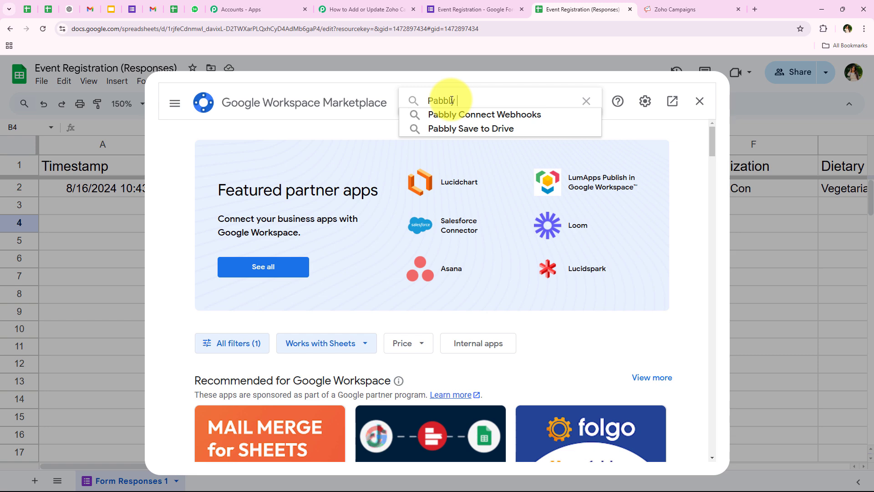
pyautogui.click(450, 115)
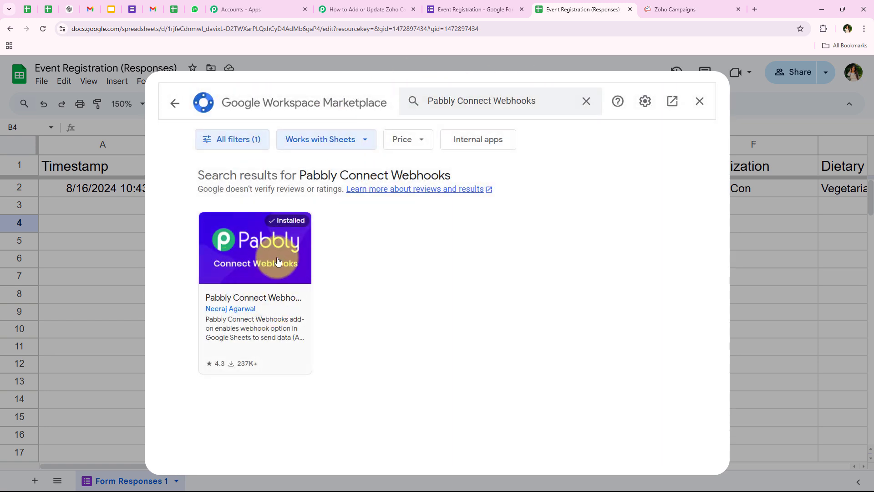
pyautogui.click(293, 294)
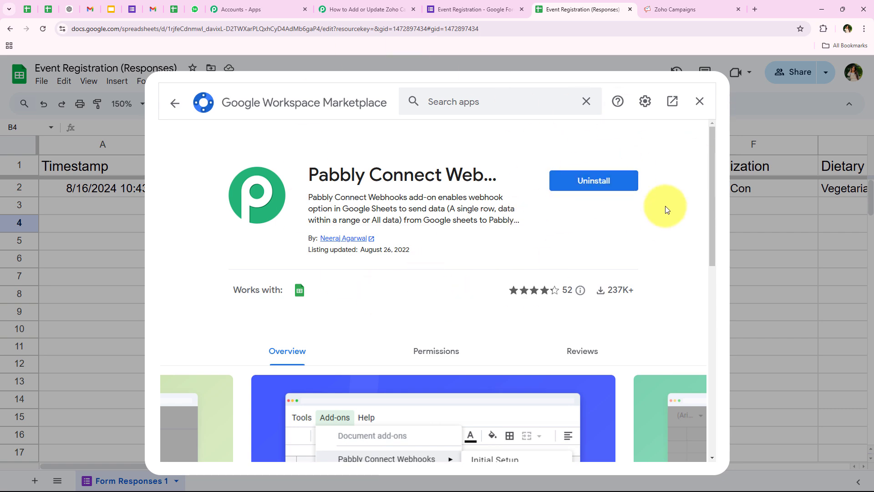
pyautogui.click(700, 101)
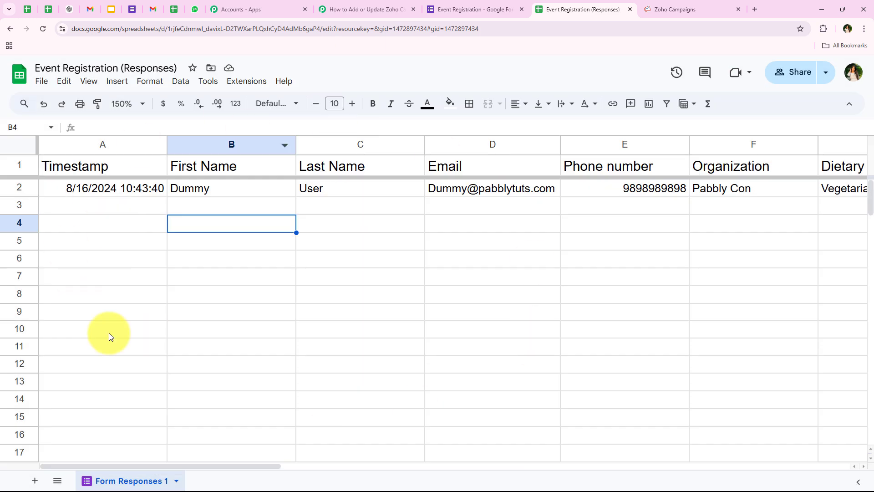
# Reload the sheet, open the Pabbly Connect Webhooks Initial Setup, and paste the webhook URL
pyautogui.click(43, 29)
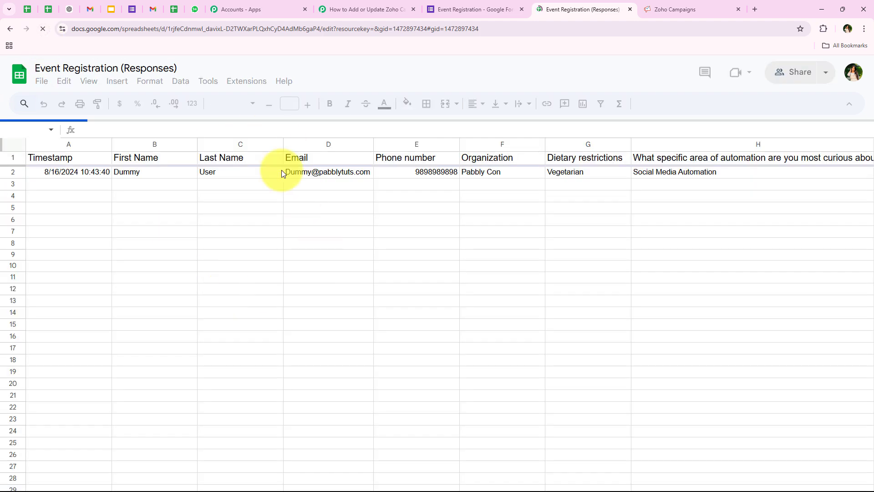
pyautogui.click(132, 204)
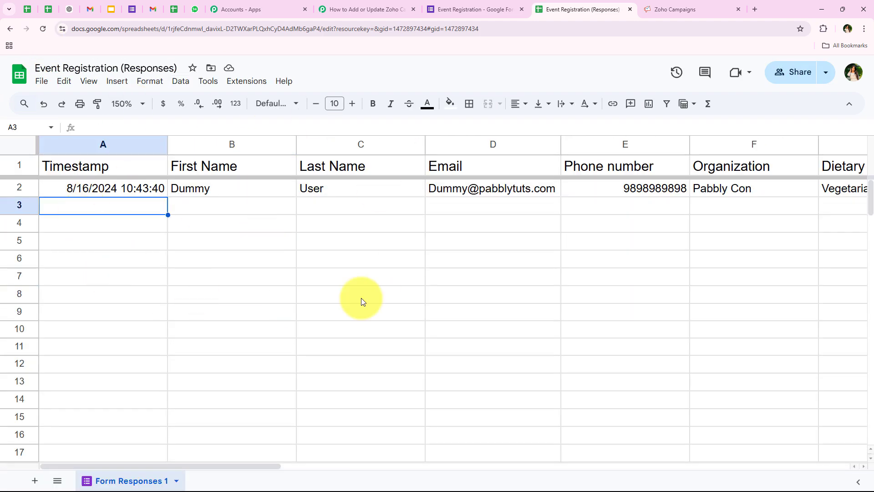
pyautogui.click(252, 87)
pyautogui.moveTo(275, 211)
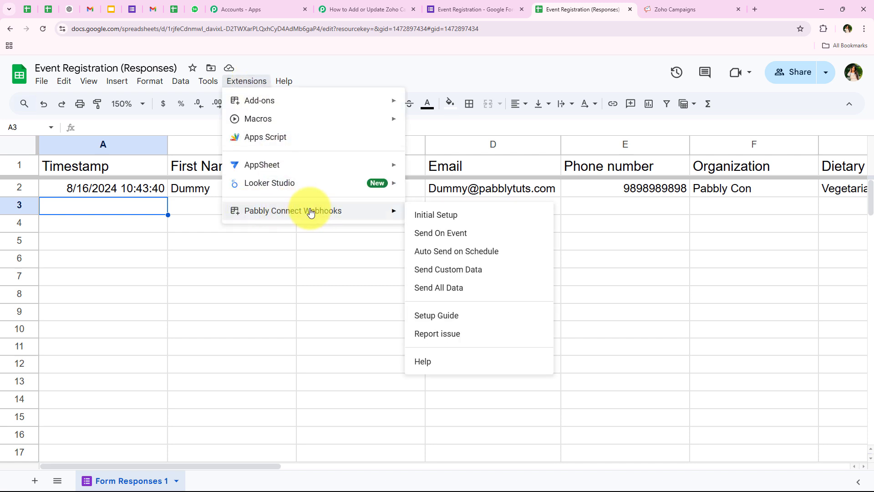
pyautogui.click(459, 218)
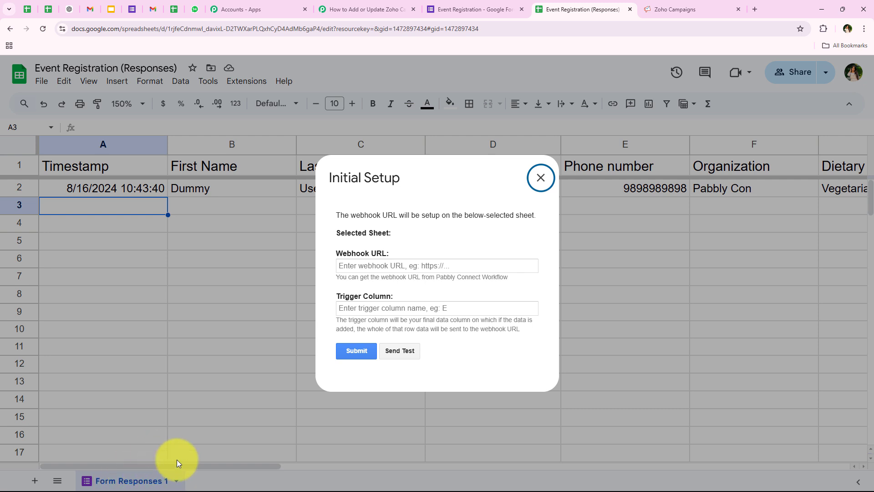
pyautogui.rightClick(366, 267)
pyautogui.click(426, 357)
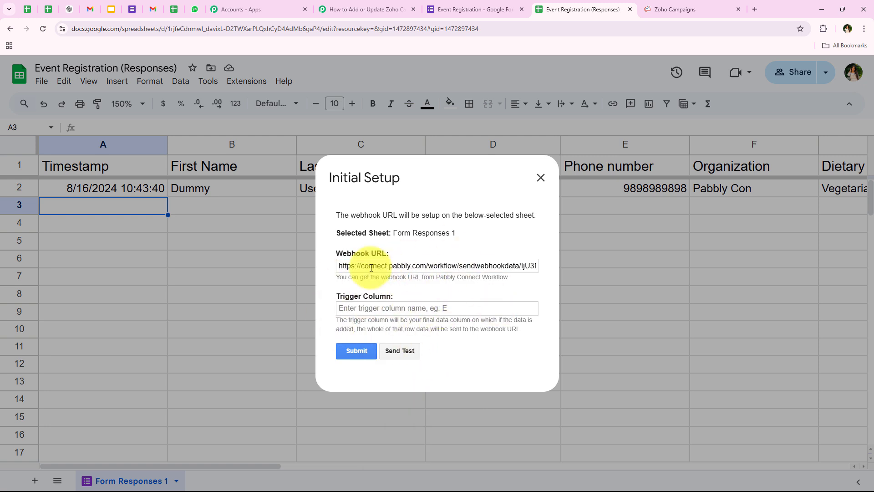
# Set trigger column I after checking the form's last question, then submit the setup
pyautogui.moveTo(342, 319); pyautogui.dragTo(456, 319)
pyautogui.click(442, 308)
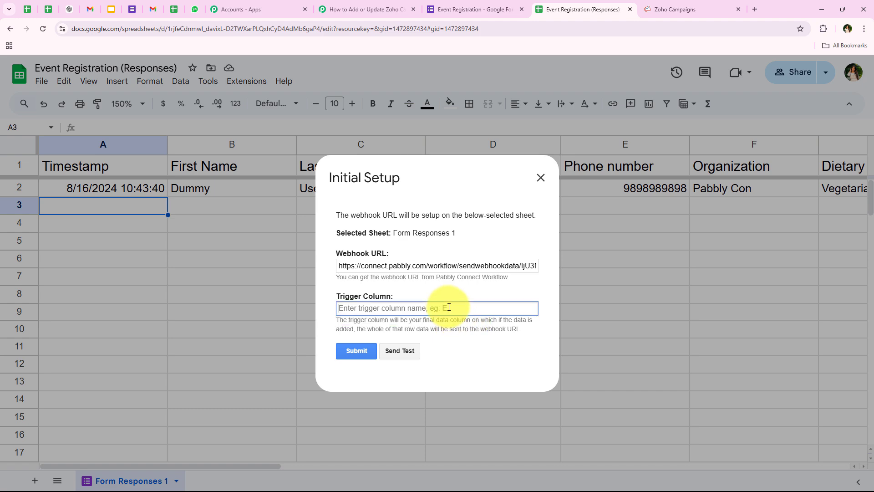
pyautogui.click(474, 9)
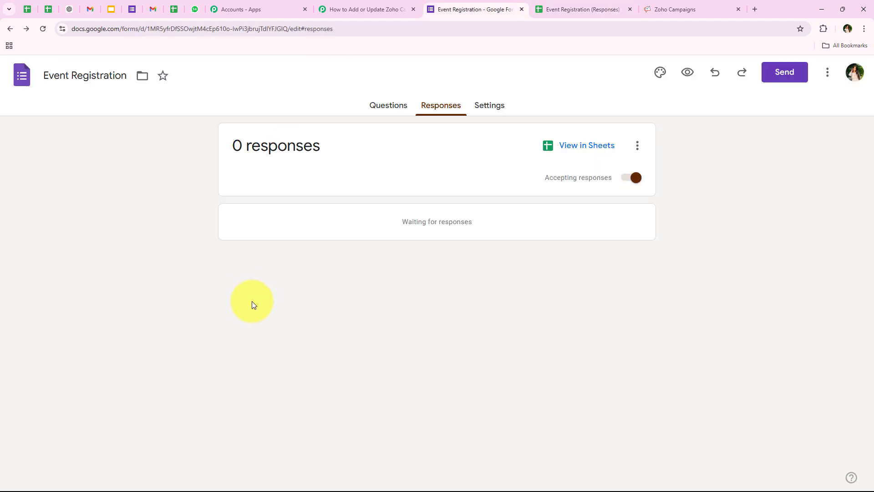
pyautogui.click(382, 116)
pyautogui.scroll(-15, 199, 256)
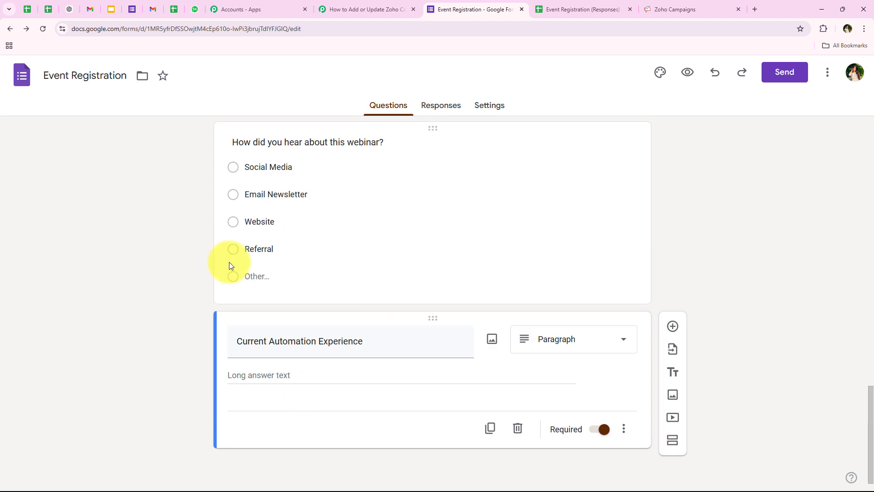
pyautogui.click(617, 9)
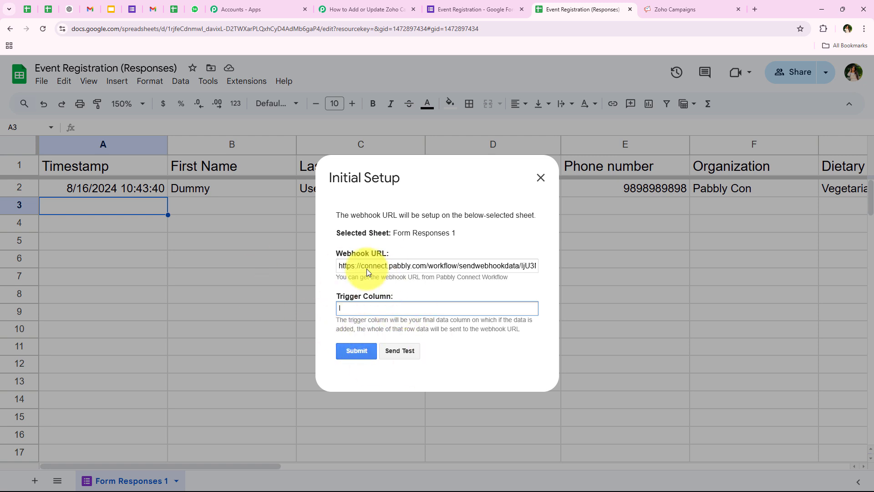
pyautogui.click(366, 343)
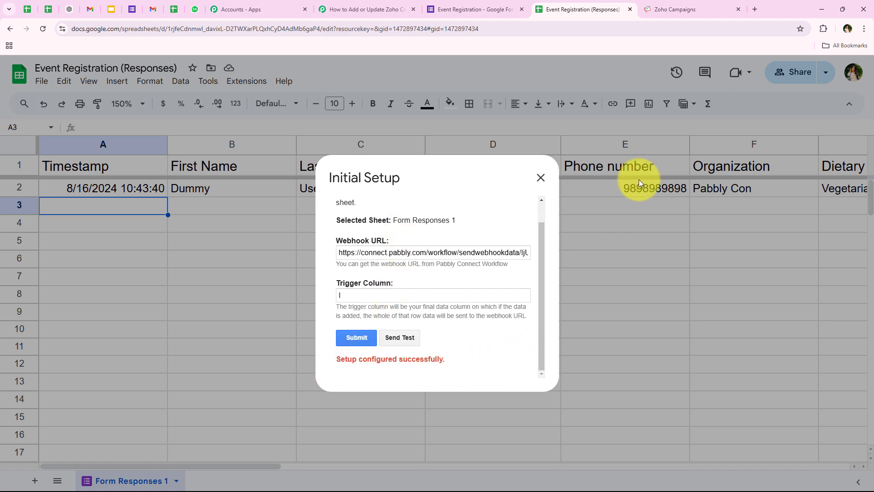
pyautogui.click(541, 178)
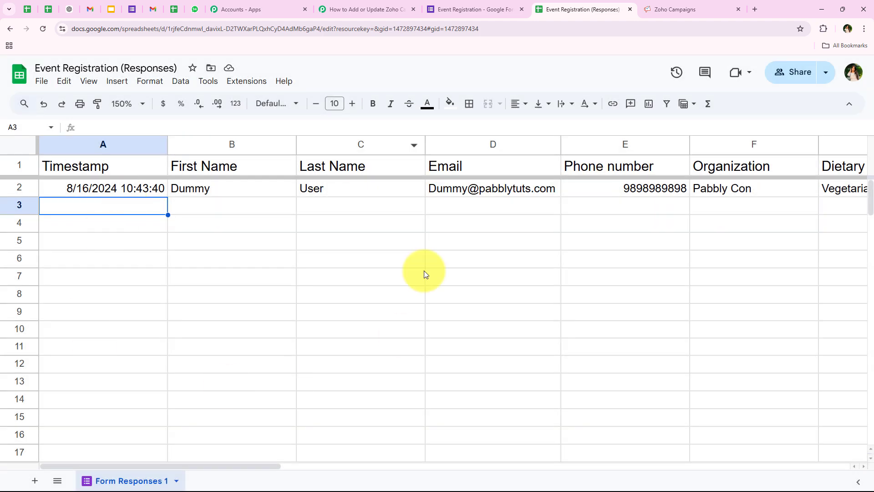
pyautogui.click(460, 9)
pyautogui.click(342, 9)
pyautogui.scroll(-5, 117, 166)
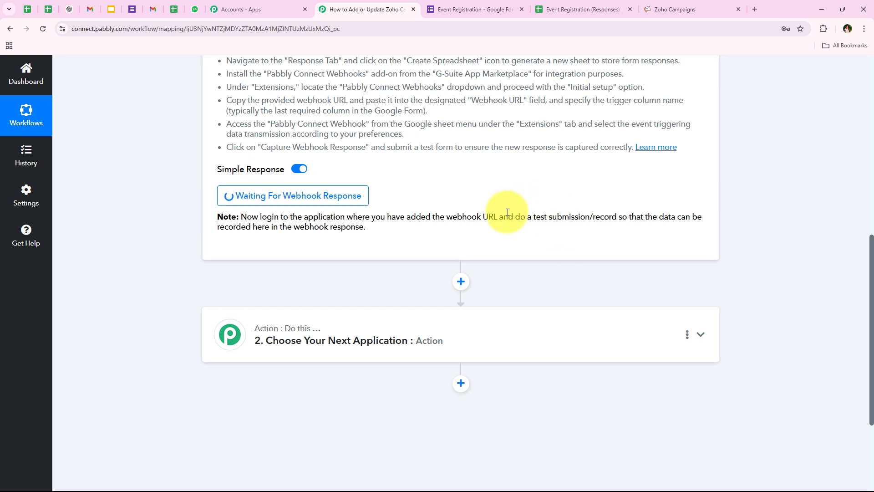
pyautogui.moveTo(516, 216); pyautogui.dragTo(616, 217)
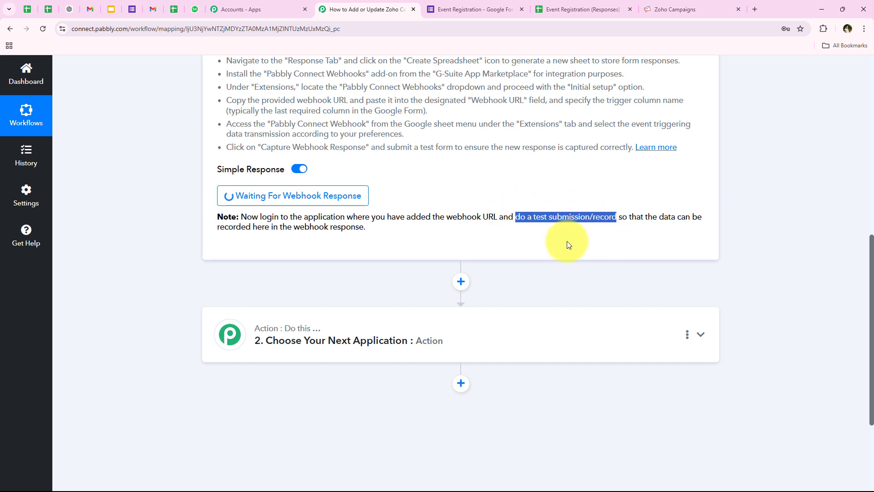
pyautogui.click(226, 236)
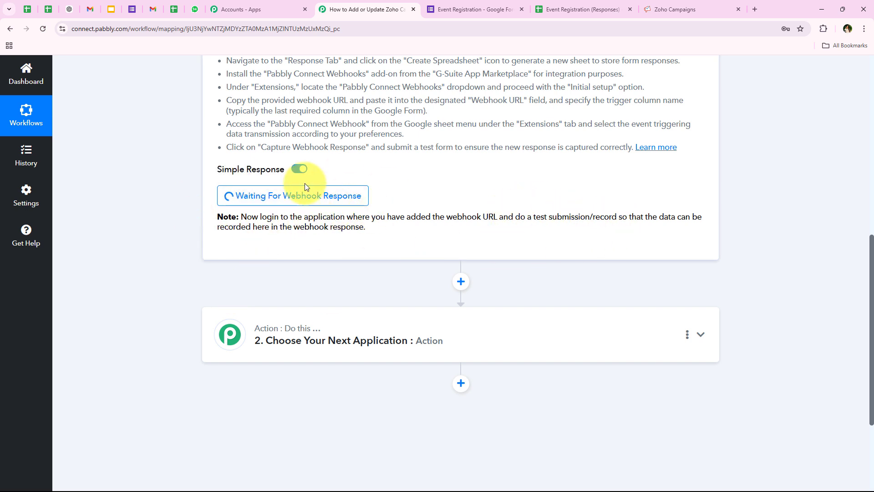
pyautogui.scroll(5, 177, 252)
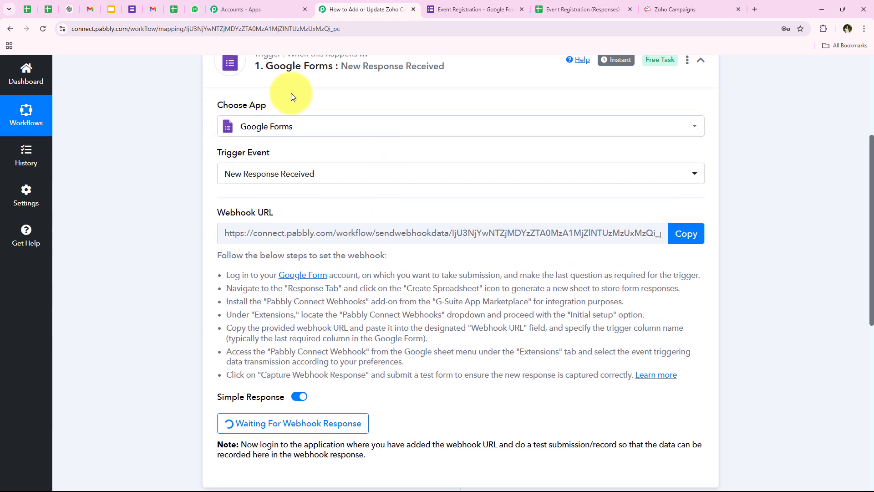
pyautogui.scroll(-2, 221, 179)
pyautogui.click(494, 9)
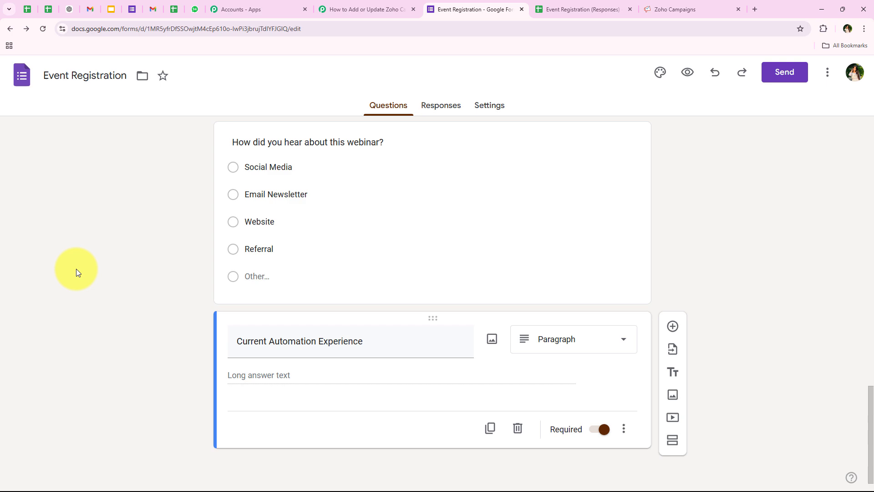
pyautogui.click(353, 10)
pyautogui.scroll(-2, 232, 294)
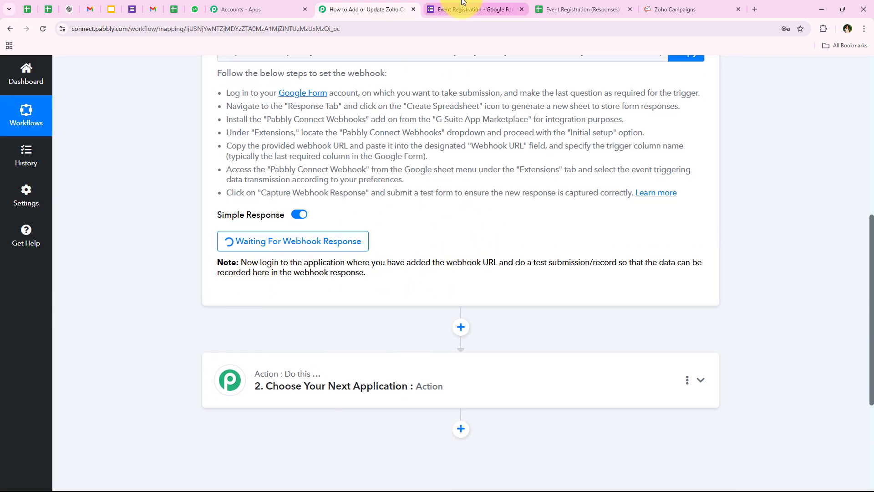
pyautogui.click(553, 8)
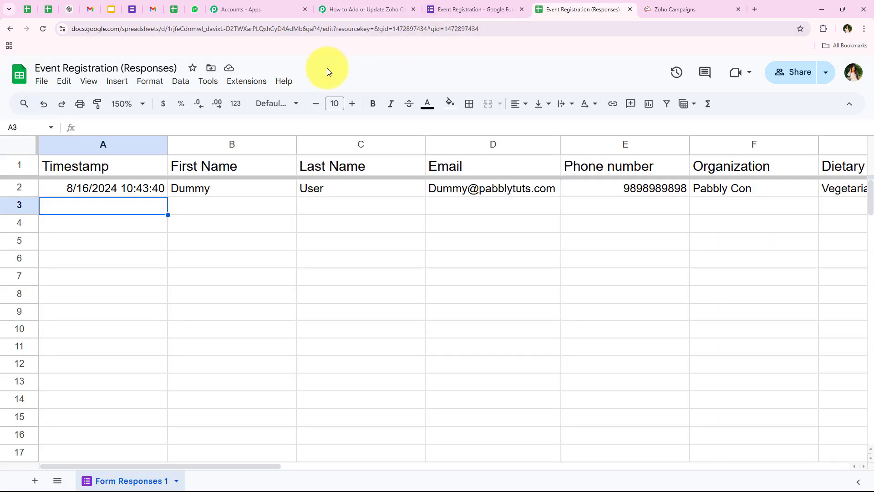
# Turn on Send On Event in Pabbly Connect Webhooks and preview the live form
pyautogui.click(248, 82)
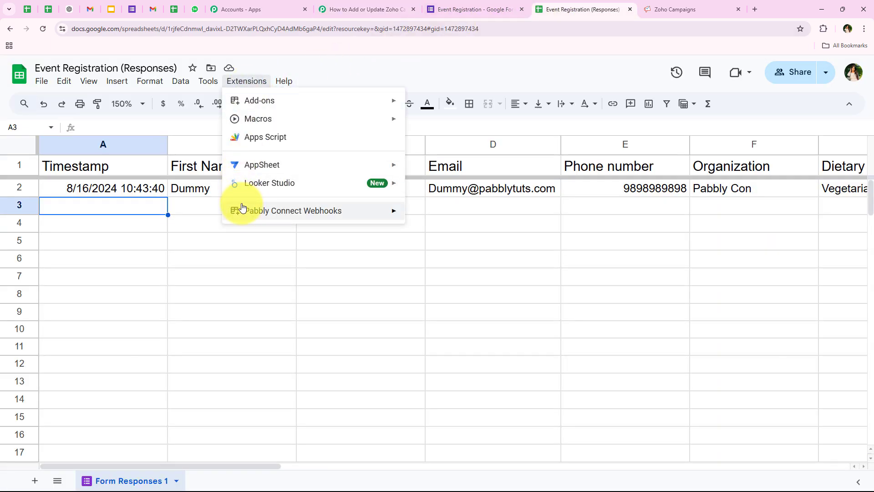
pyautogui.moveTo(240, 210)
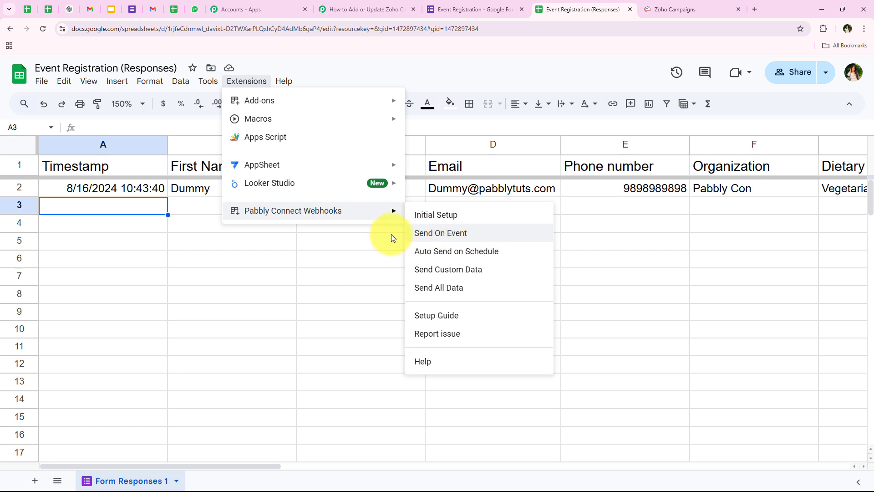
pyautogui.click(476, 234)
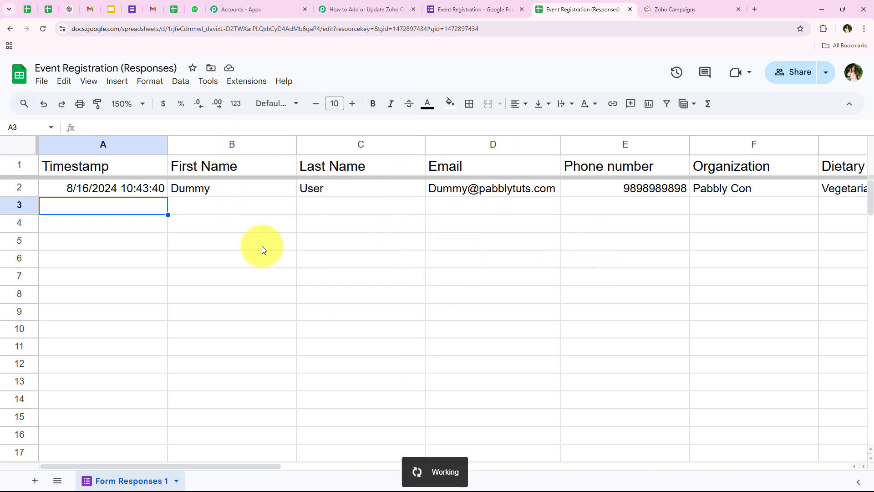
pyautogui.click(247, 82)
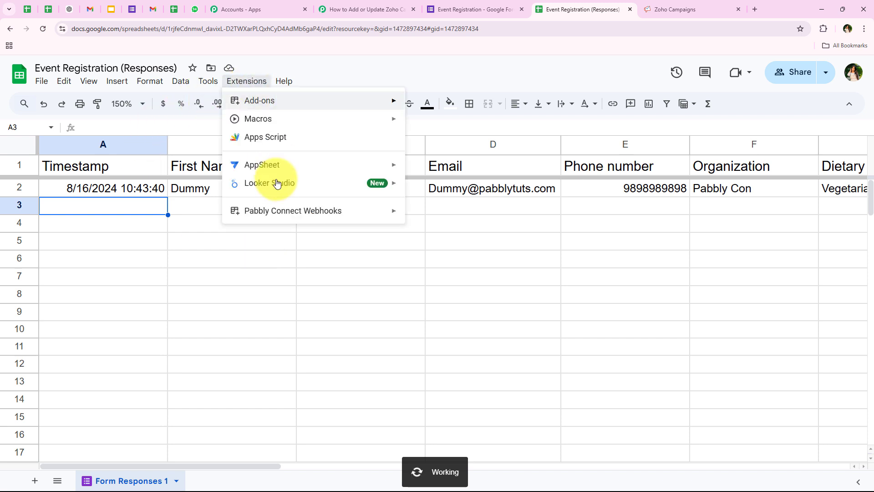
pyautogui.moveTo(286, 215)
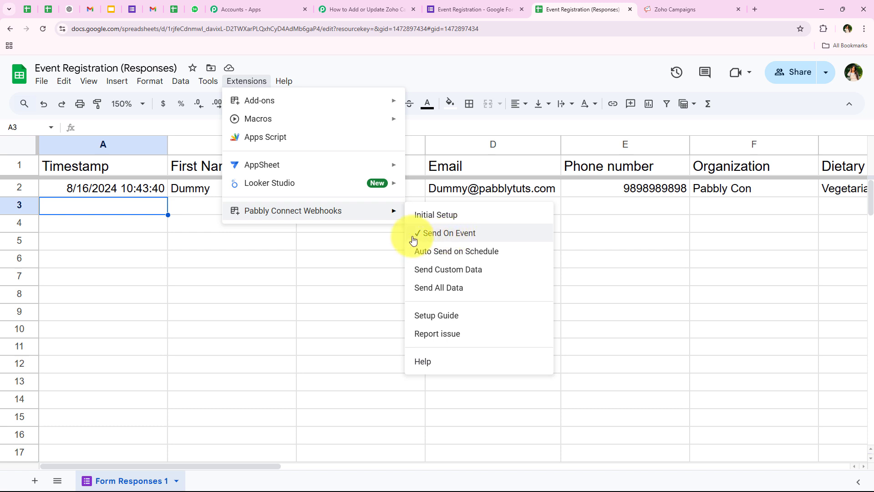
pyautogui.click(330, 247)
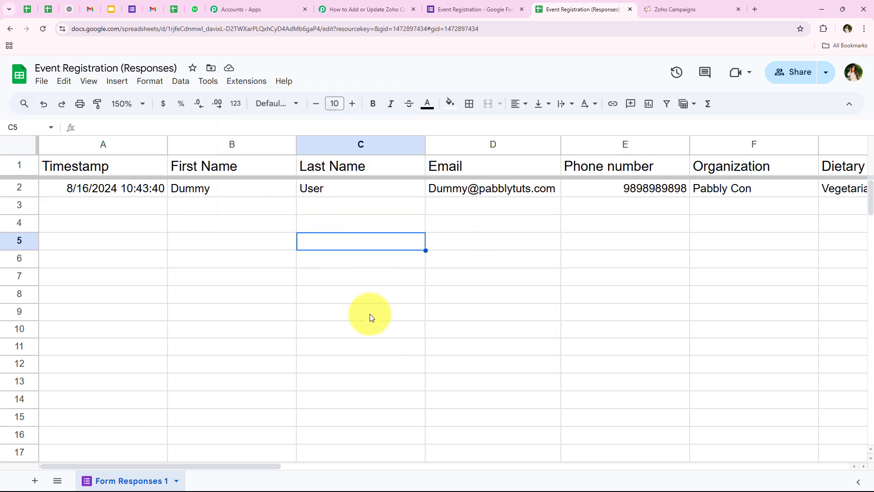
pyautogui.click(491, 9)
pyautogui.click(688, 72)
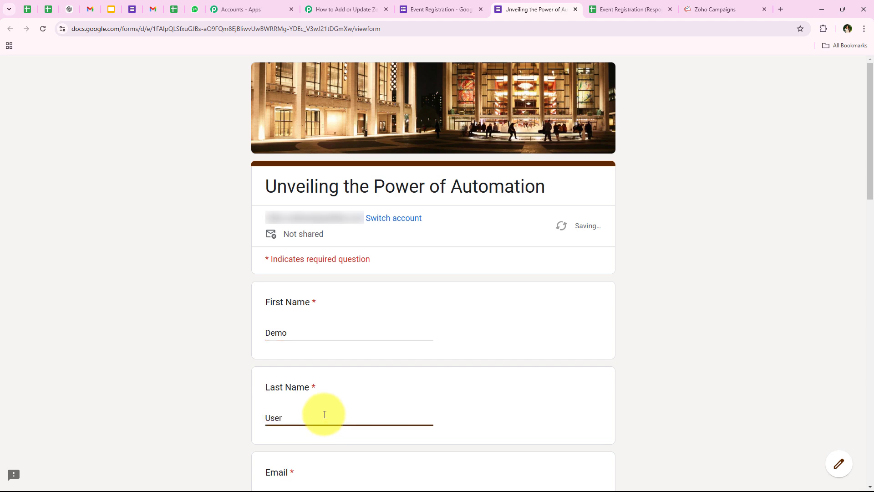
# Fill the Email answer from a saved address, trimming extra digits, and enter a test phone number
pyautogui.press('Tab')
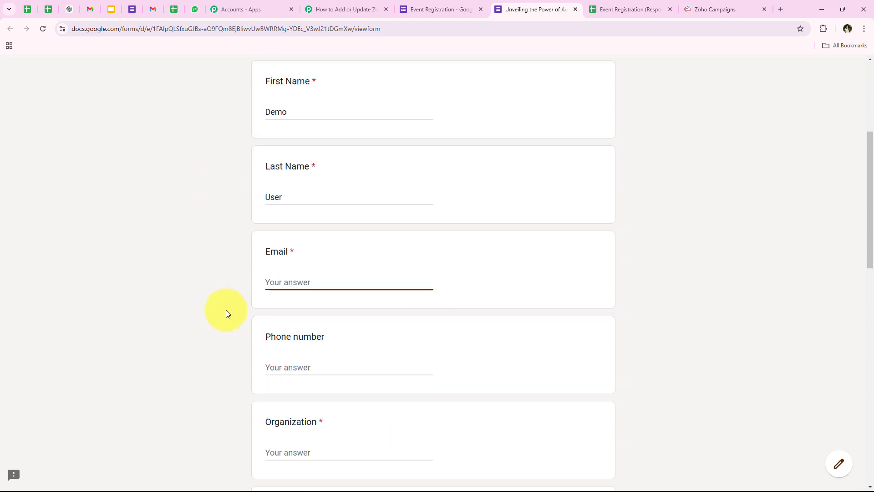
pyautogui.click(290, 271)
pyautogui.click(342, 306)
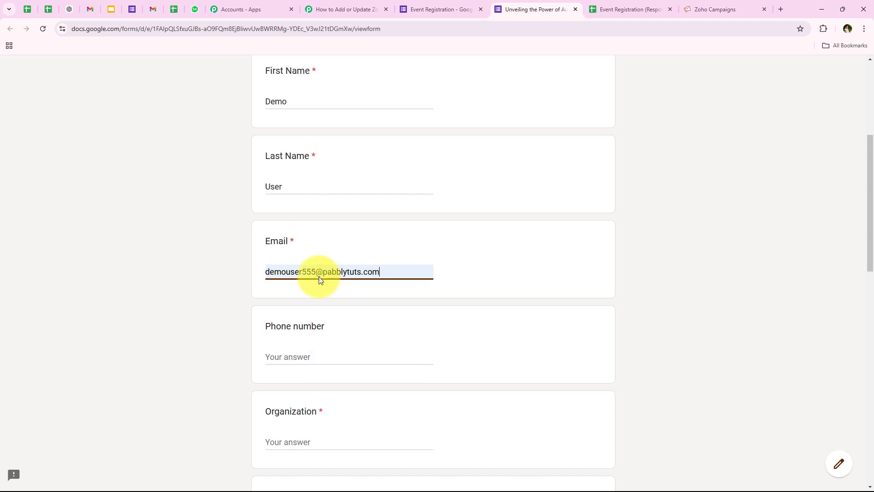
pyautogui.click(315, 273)
pyautogui.press('BackSpace')
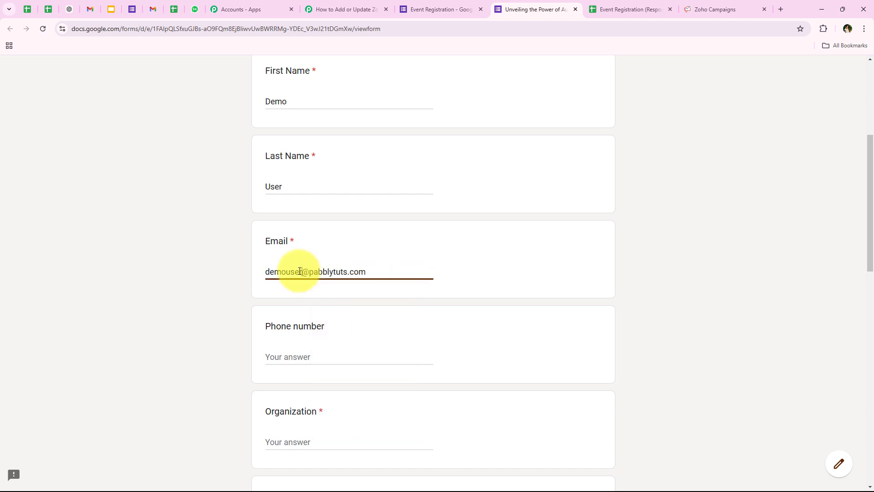
pyautogui.scroll(-3, 251, 313)
pyautogui.click(303, 222)
pyautogui.write('99999999999')
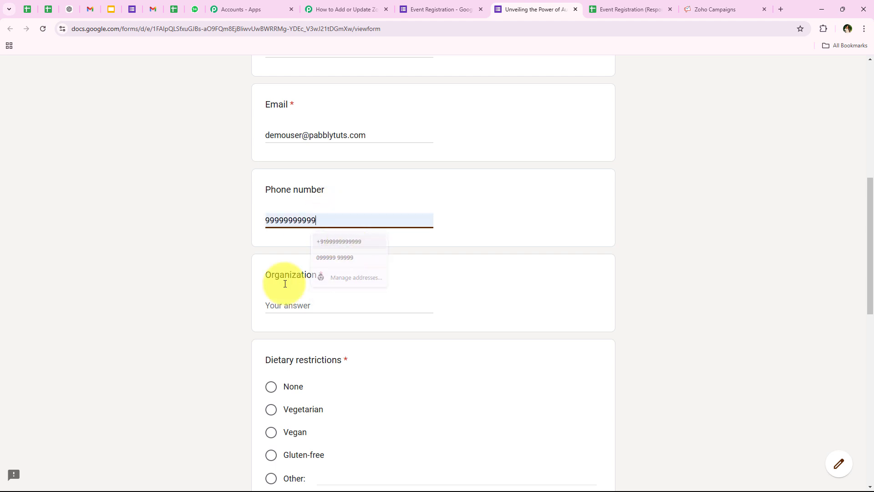
# Answer None for dietary restrictions, tick Social Media Automation, and choose Social Media as the referral source
pyautogui.scroll(-2, 189, 318)
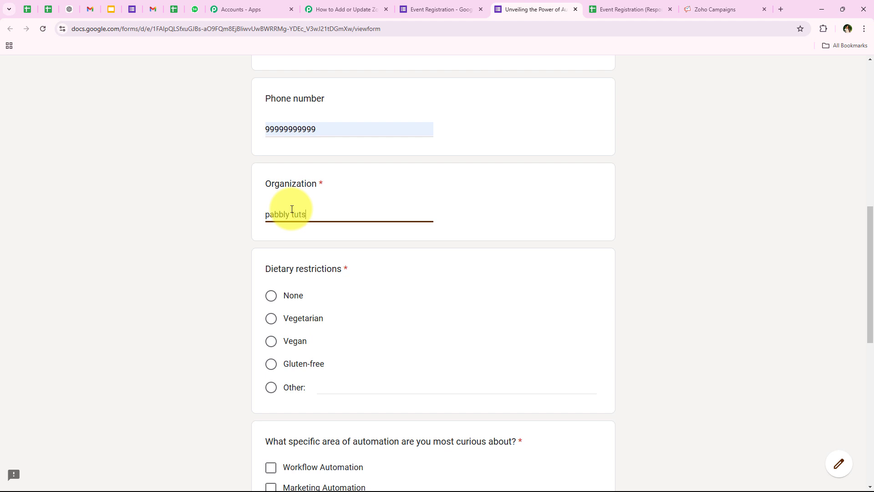
pyautogui.click(272, 297)
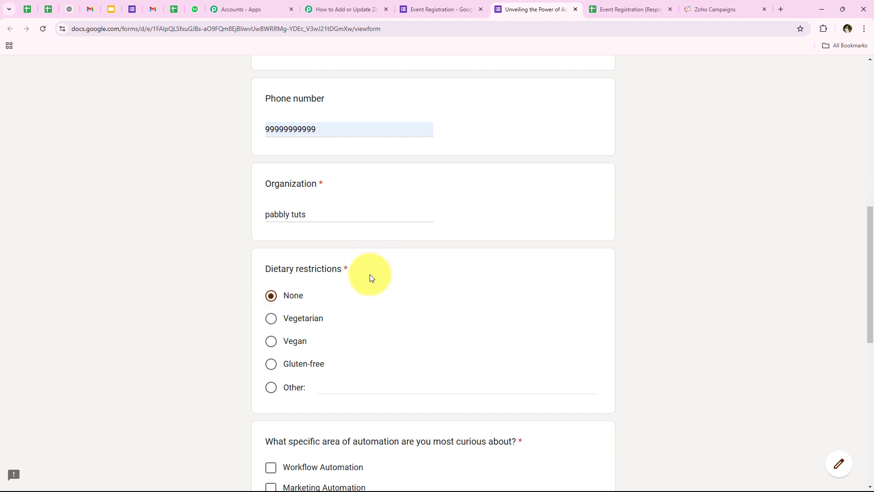
pyautogui.scroll(-5, 439, 297)
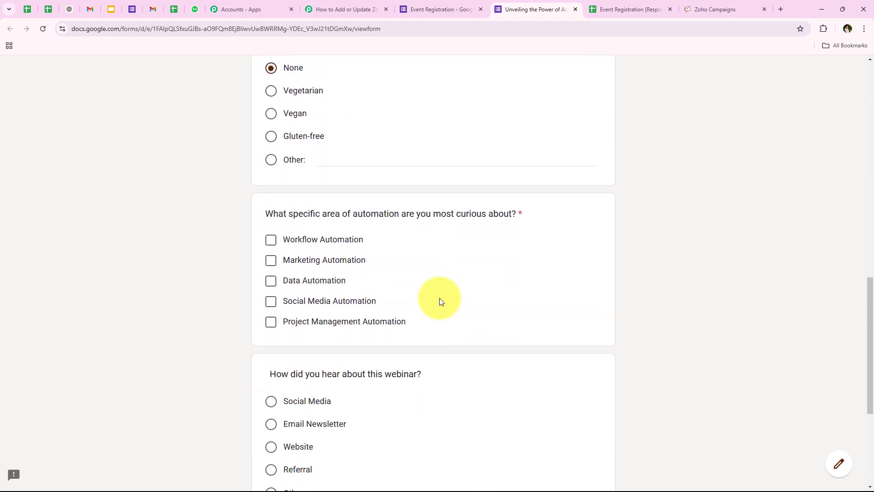
pyautogui.scroll(-1, 440, 302)
pyautogui.click(262, 261)
pyautogui.scroll(-2, 190, 271)
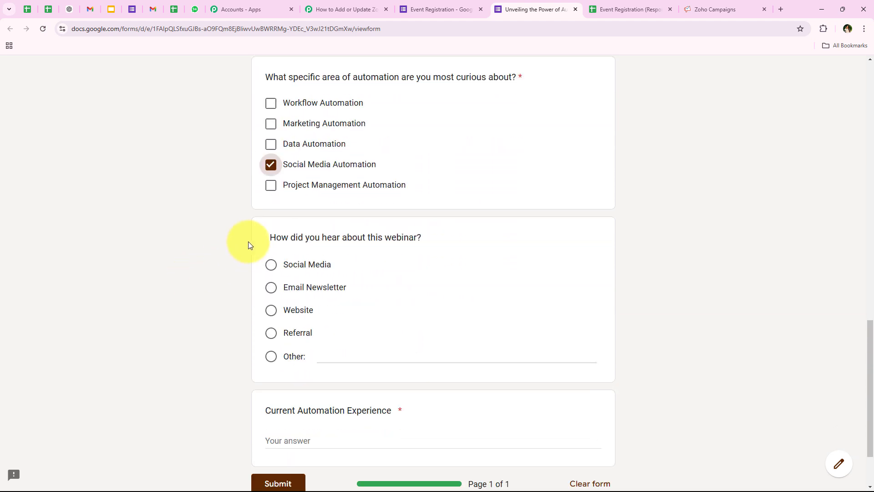
pyautogui.moveTo(269, 244); pyautogui.dragTo(425, 239)
pyautogui.click(433, 238)
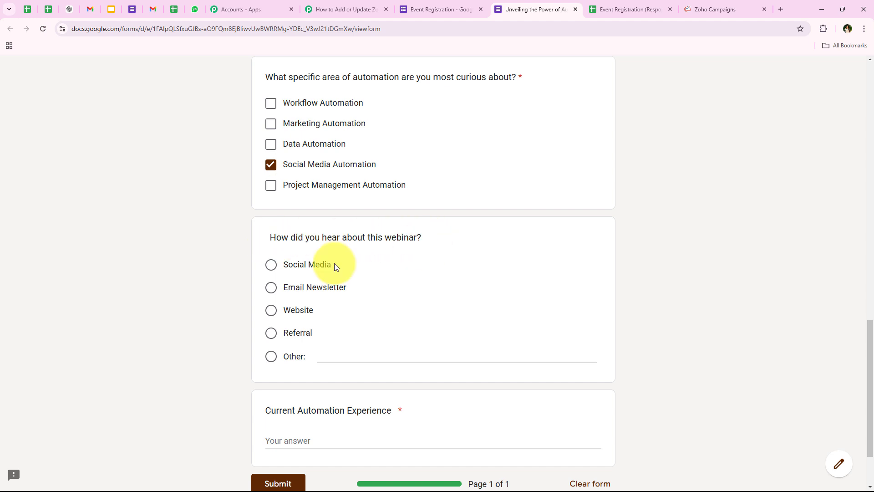
pyautogui.click(271, 265)
# Enter NONE for Current Automation Experience and submit the registration form
pyautogui.scroll(-2, 270, 270)
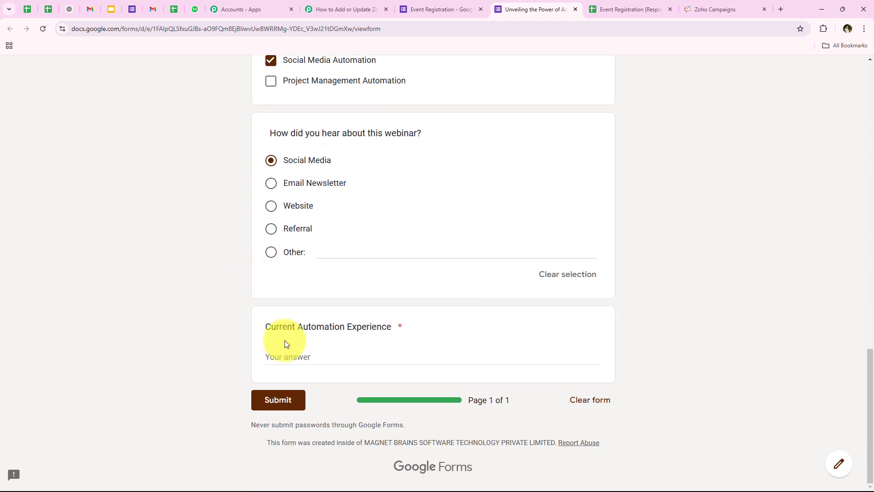
pyautogui.moveTo(250, 332); pyautogui.dragTo(432, 363)
pyautogui.click(396, 362)
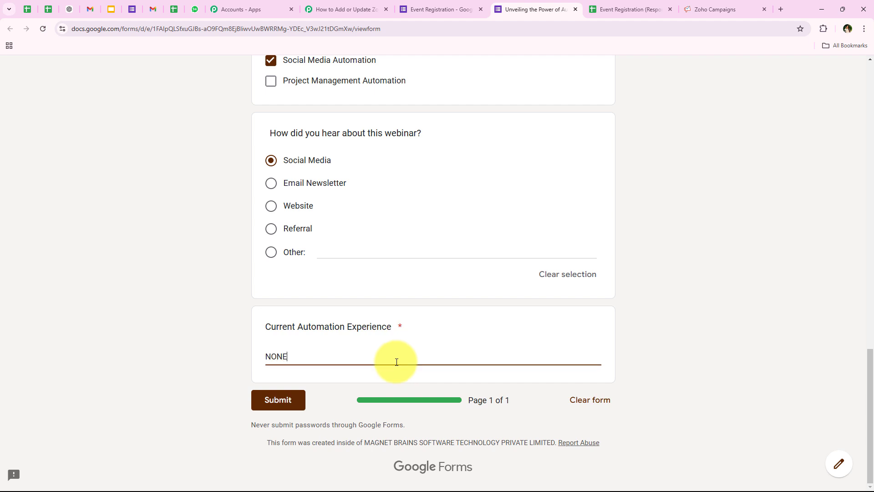
pyautogui.click(297, 398)
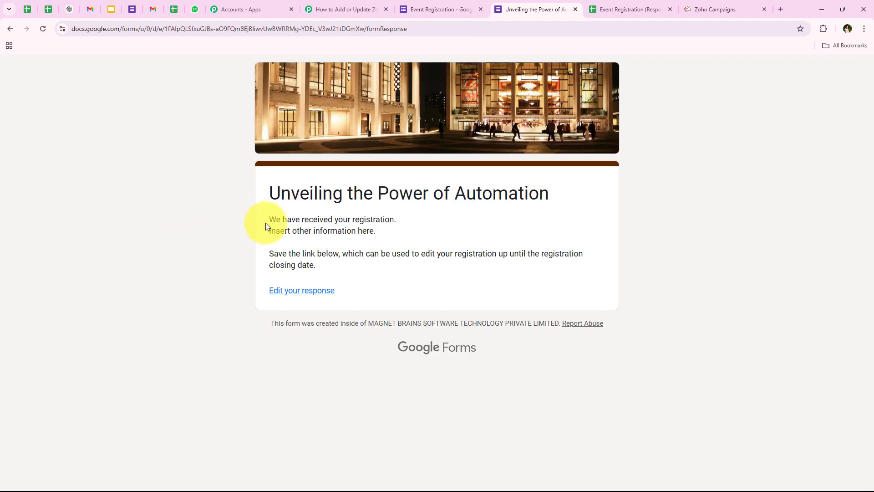
pyautogui.moveTo(266, 226); pyautogui.dragTo(395, 230)
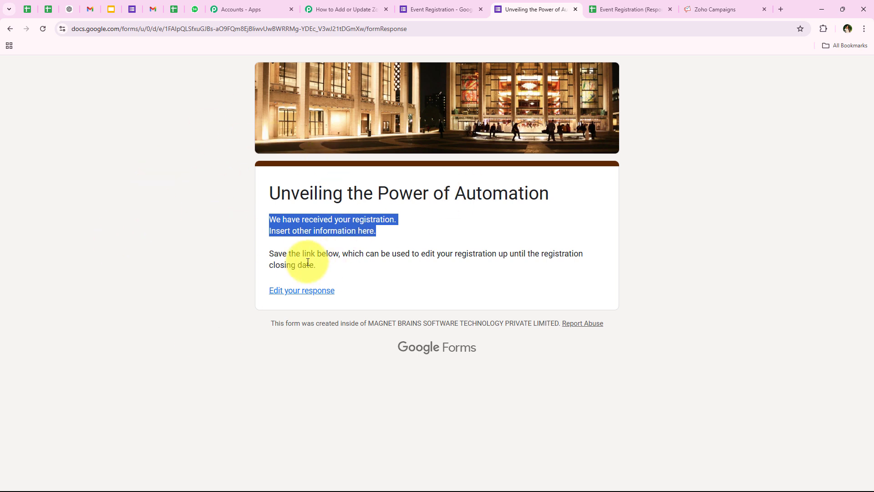
# Check the captured Response Received values: First Name, Last Name, email and the Social Media answer
pyautogui.click(324, 5)
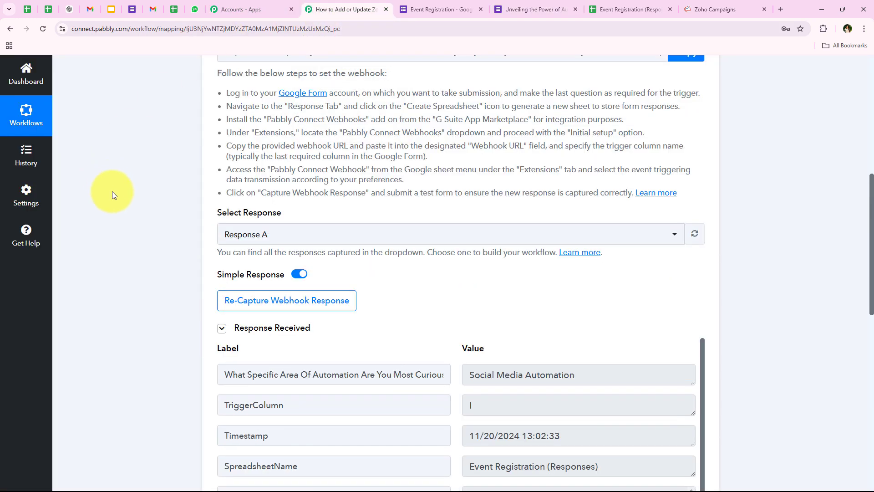
pyautogui.scroll(-4, 168, 288)
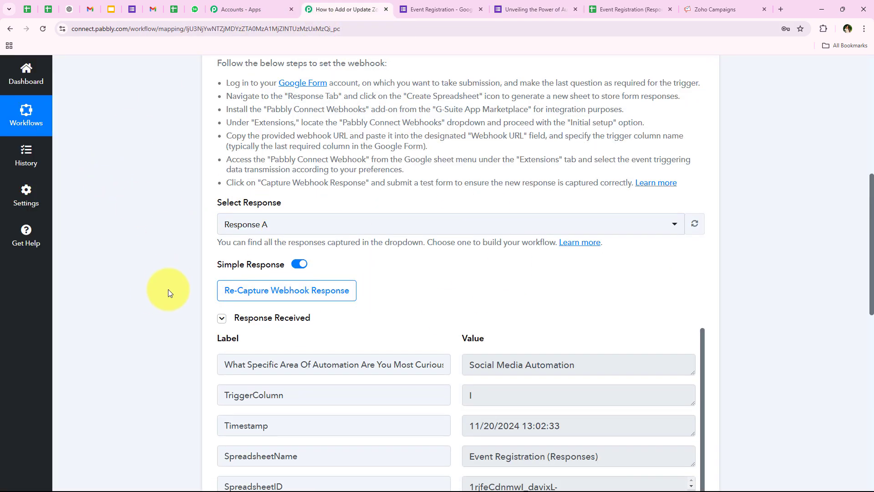
pyautogui.scroll(-4, 434, 200)
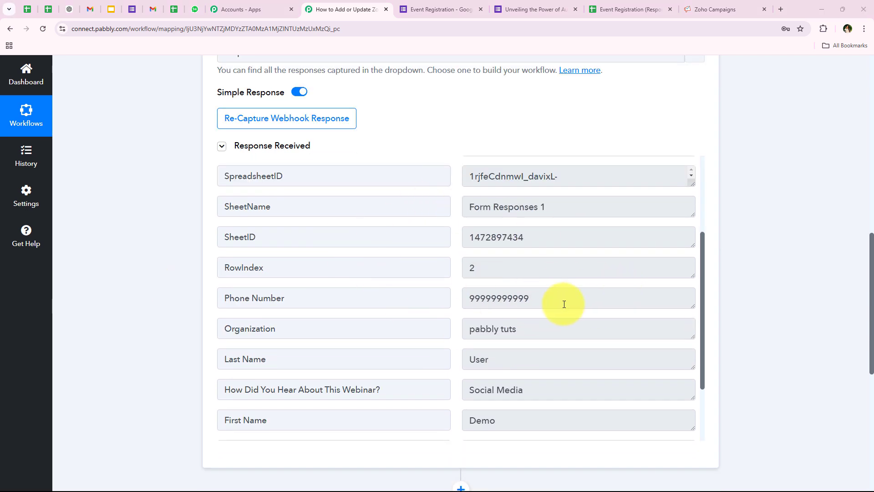
pyautogui.moveTo(563, 303); pyautogui.dragTo(433, 299)
pyautogui.scroll(-2, 542, 250)
pyautogui.moveTo(543, 245); pyautogui.dragTo(388, 237)
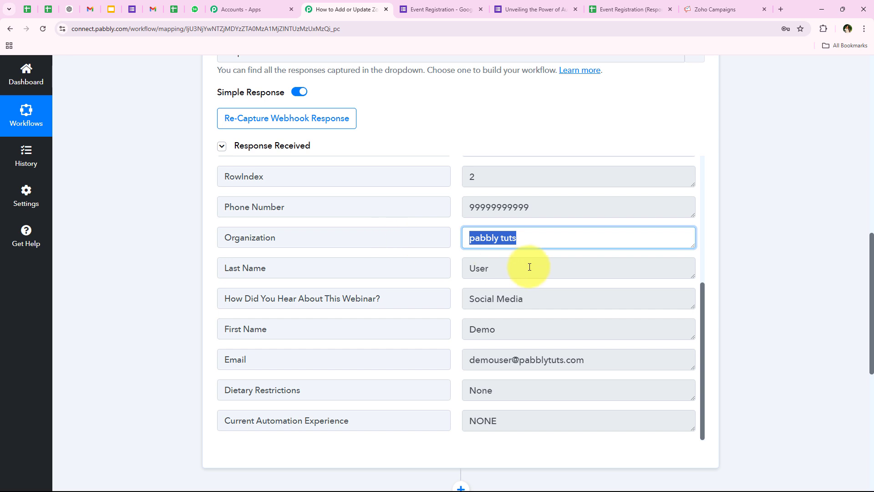
pyautogui.moveTo(529, 268); pyautogui.dragTo(510, 296)
pyautogui.click(590, 301)
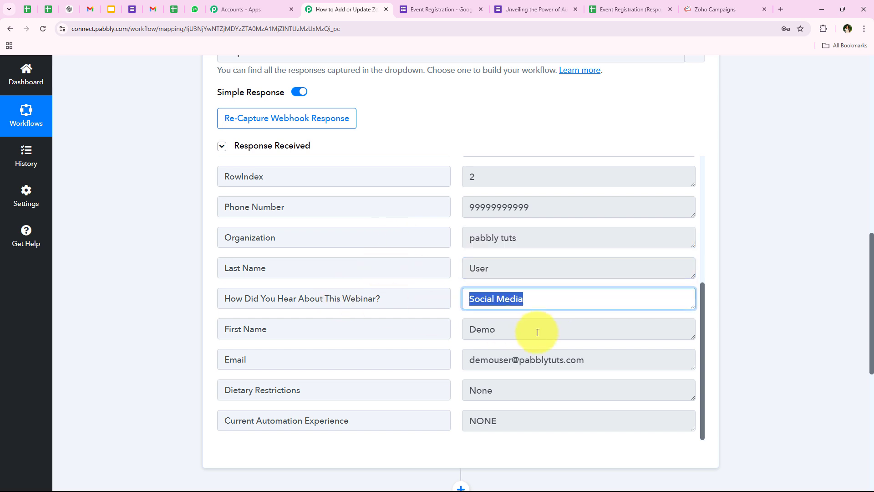
pyautogui.moveTo(538, 332); pyautogui.dragTo(377, 336)
pyautogui.moveTo(588, 370); pyautogui.dragTo(355, 354)
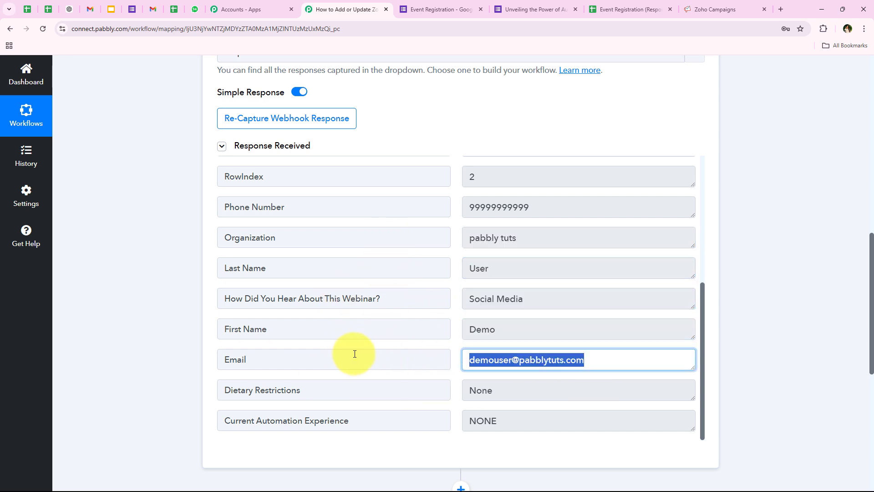
pyautogui.scroll(-1, 517, 375)
pyautogui.moveTo(510, 345); pyautogui.dragTo(342, 343)
pyautogui.moveTo(570, 377); pyautogui.dragTo(435, 379)
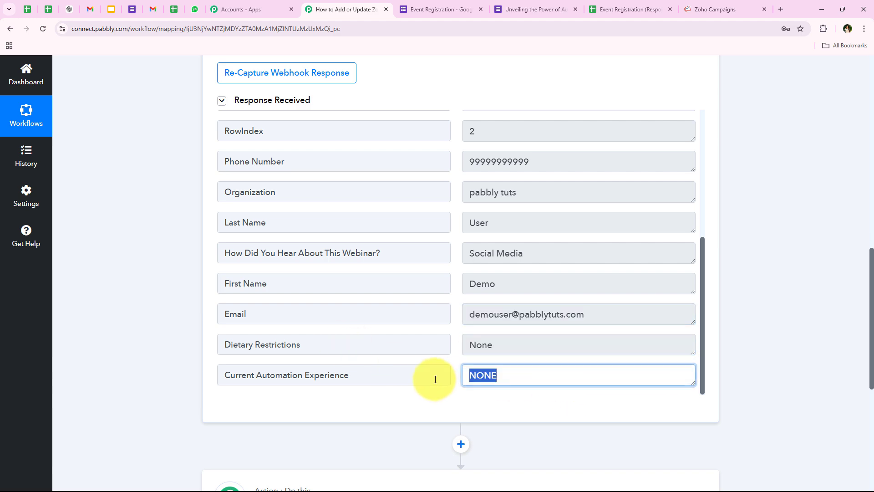
pyautogui.click(278, 339)
# Collapse the Google Forms trigger step, glancing back at the submitted form page
pyautogui.click(119, 160)
pyautogui.scroll(13, 120, 162)
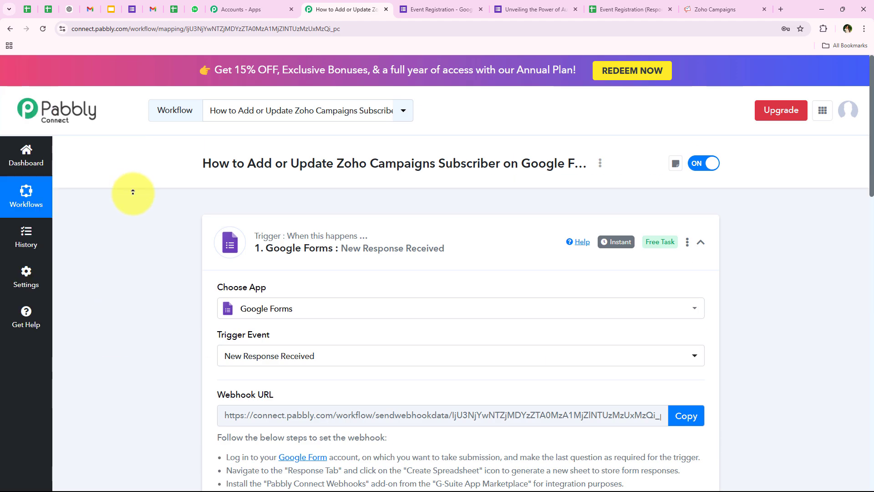
pyautogui.click(371, 250)
pyautogui.click(527, 8)
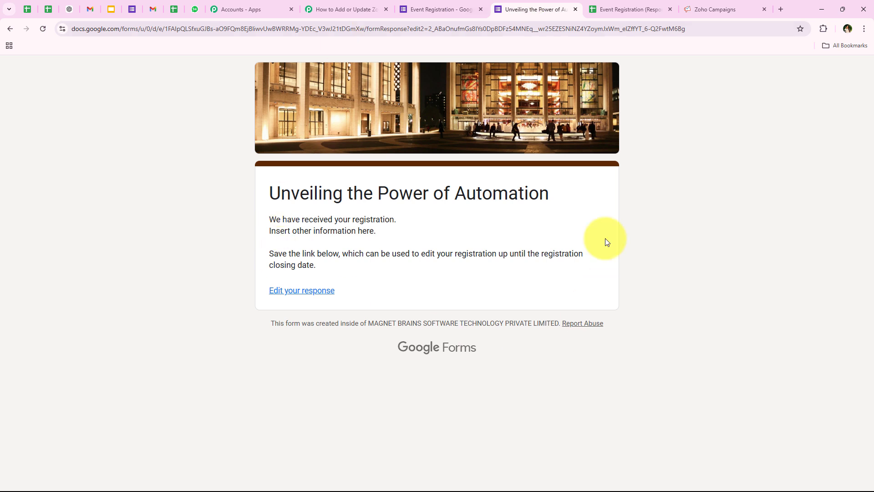
pyautogui.click(332, 9)
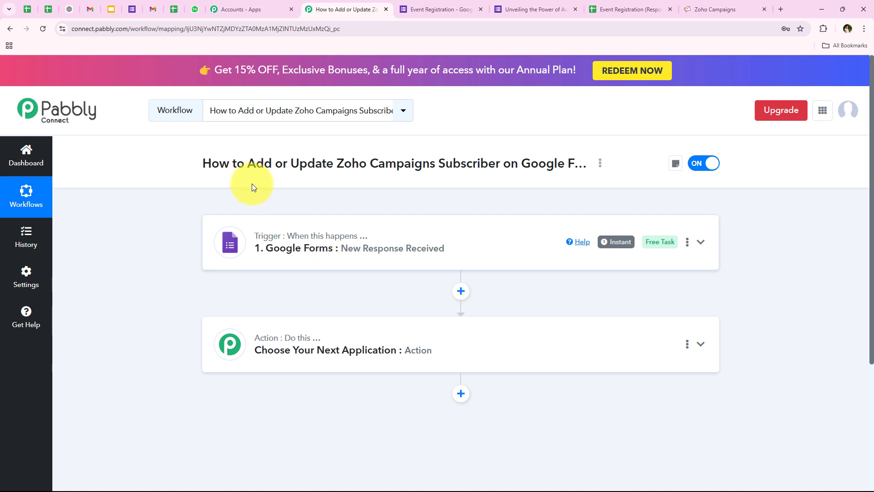
# Choose Zoho Campaigns (searched 'zoho Ca') as the action app with the Add/Update Subscriber event
pyautogui.moveTo(247, 164); pyautogui.dragTo(501, 165)
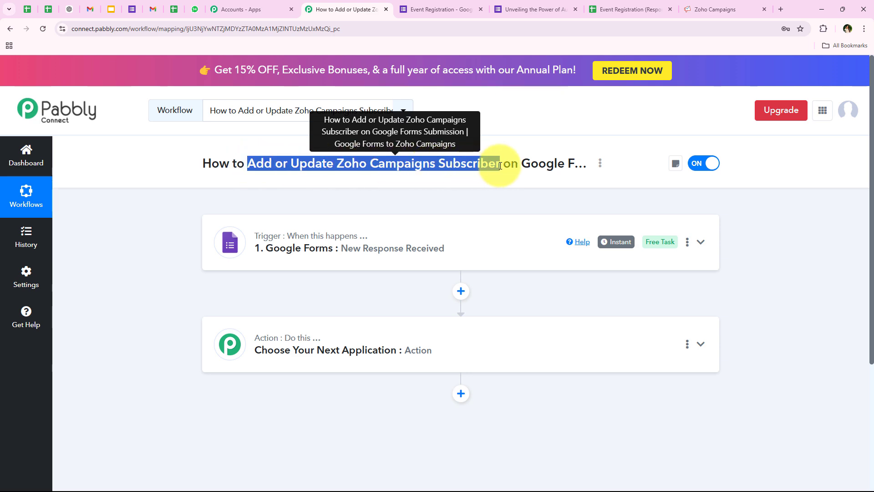
pyautogui.click(283, 359)
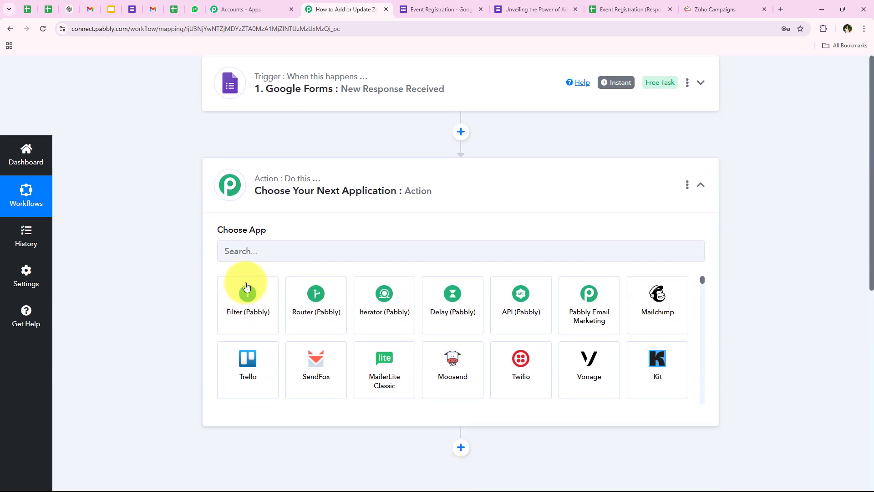
pyautogui.click(249, 245)
pyautogui.write('zo')
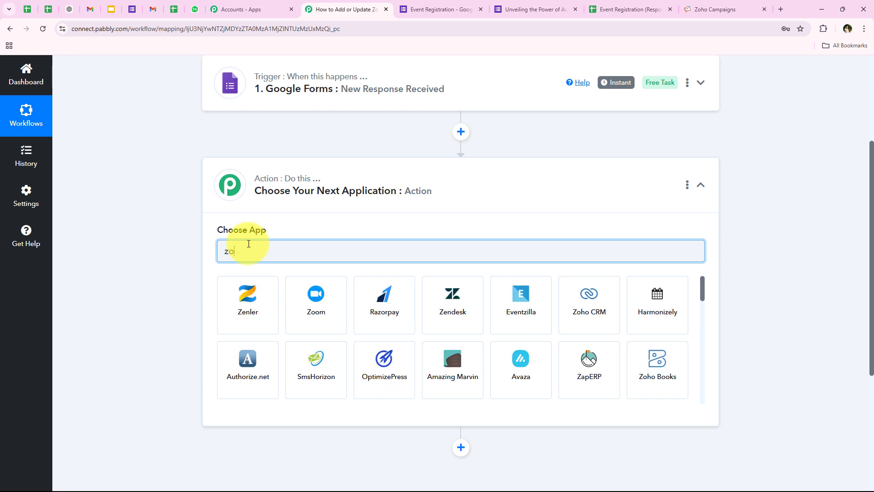
pyautogui.write('ho Ca')
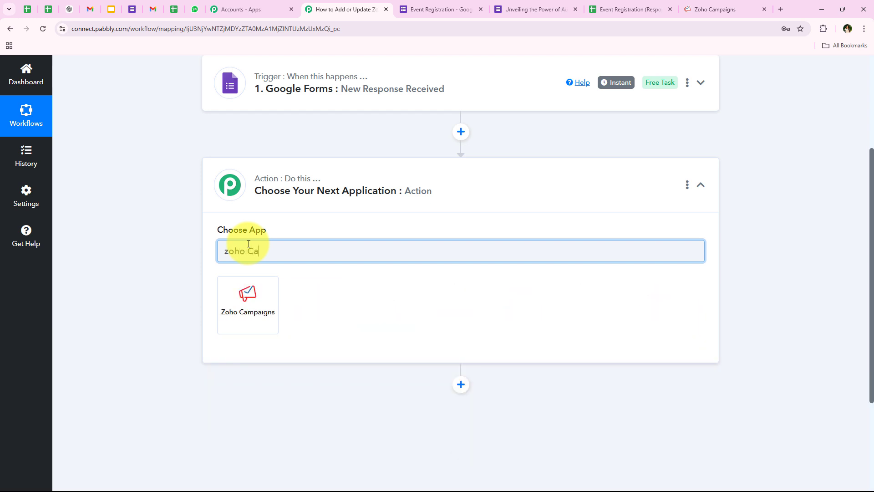
pyautogui.click(250, 285)
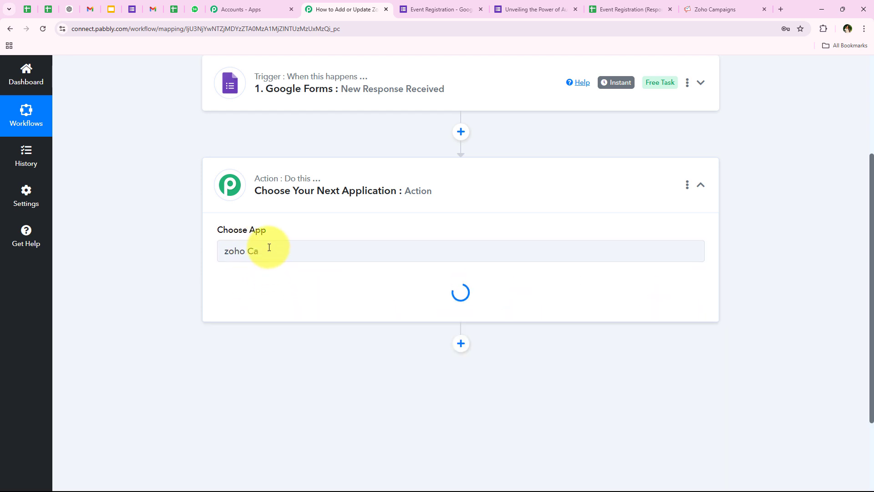
pyautogui.click(255, 299)
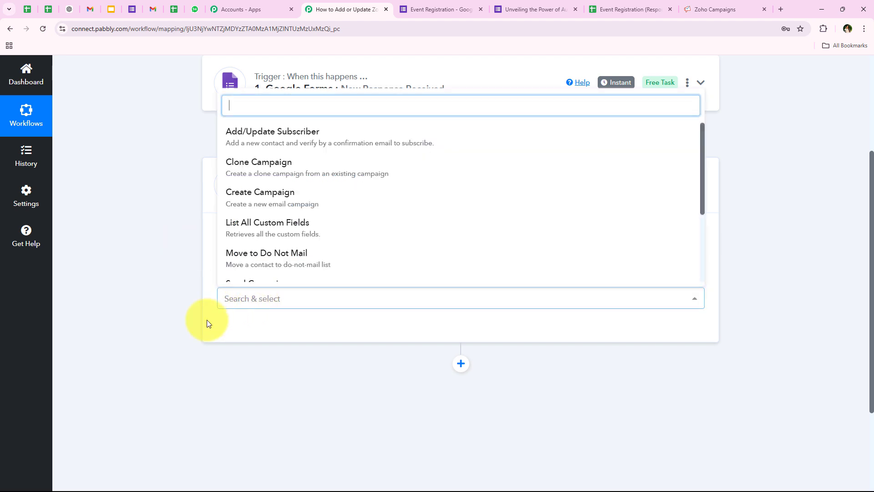
pyautogui.click(606, 138)
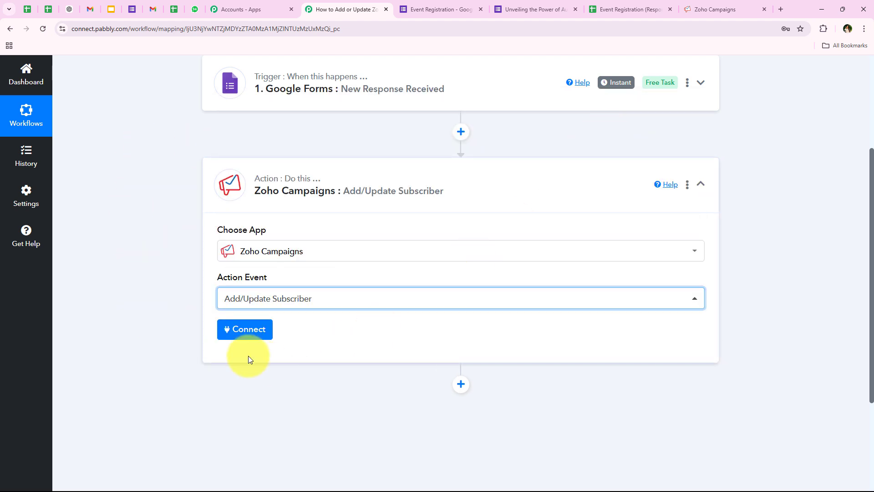
# Add a new Zoho Campaigns connection until the Domain prompt appears, then switch to the Zoho Campaigns tab
pyautogui.click(231, 341)
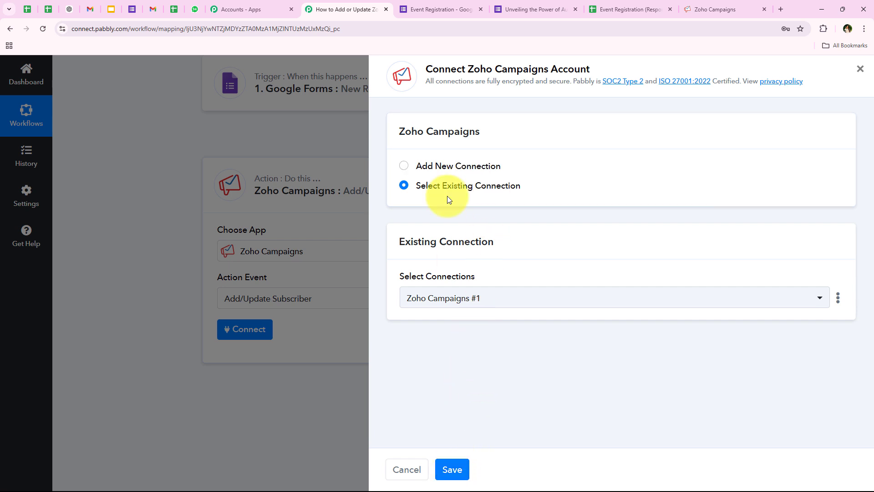
pyautogui.click(453, 167)
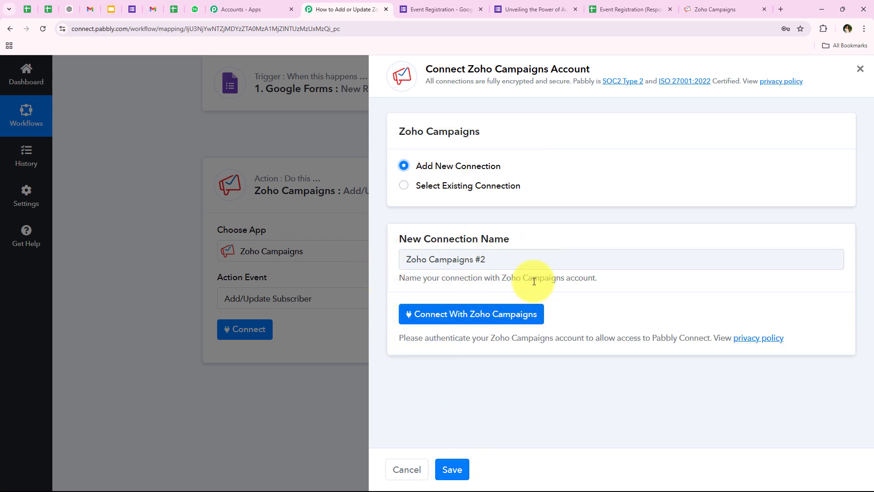
pyautogui.click(440, 317)
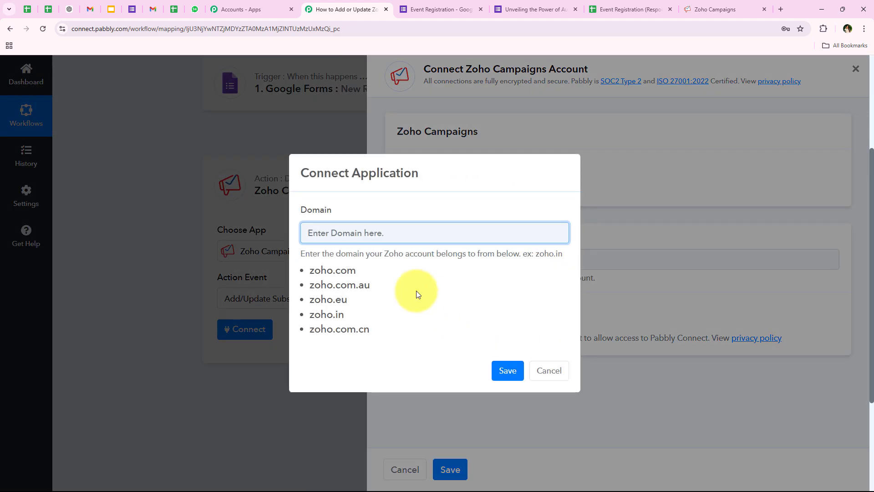
pyautogui.click(320, 211)
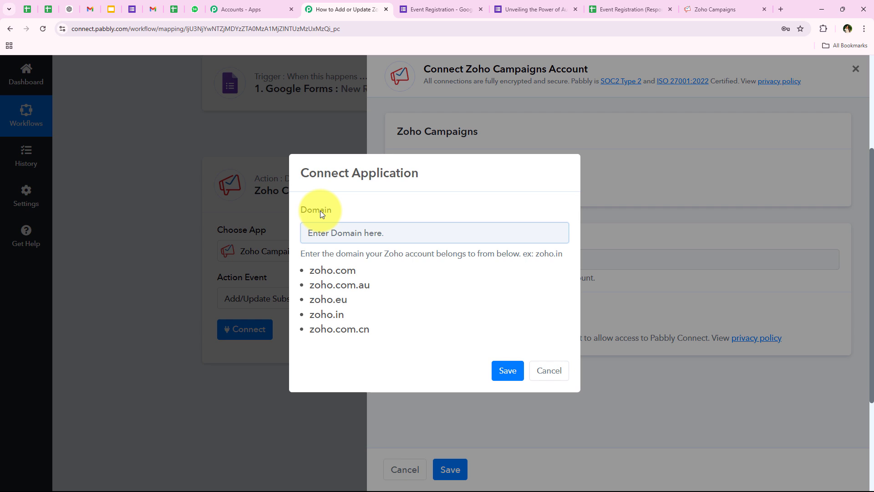
pyautogui.click(345, 209)
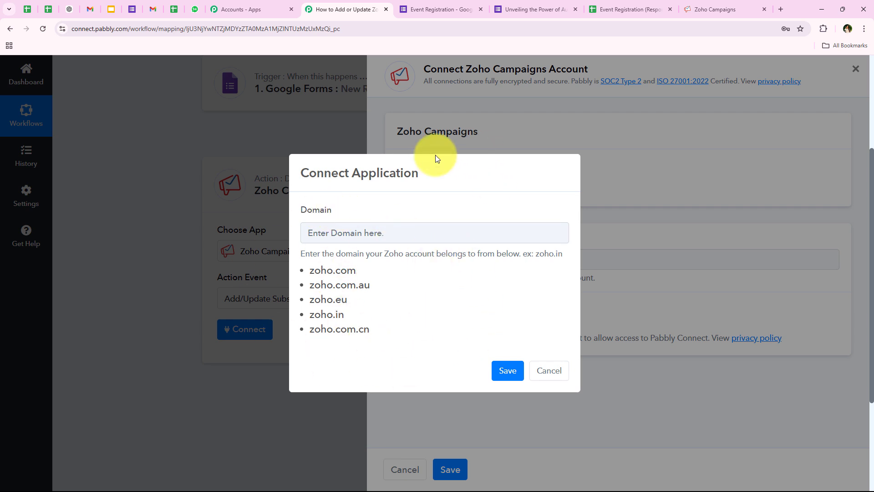
pyautogui.click(716, 8)
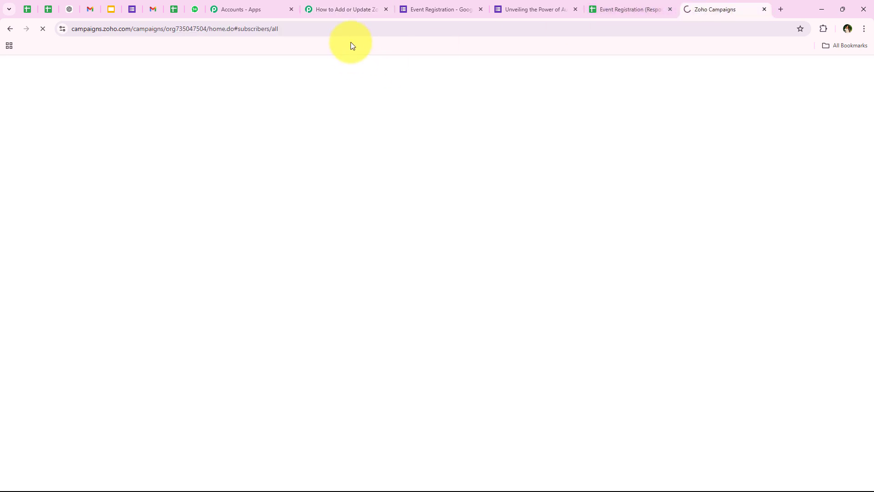
# Select the zoho.com domain from the Zoho Campaigns web address to copy it
pyautogui.click(347, 24)
pyautogui.click(347, 24)
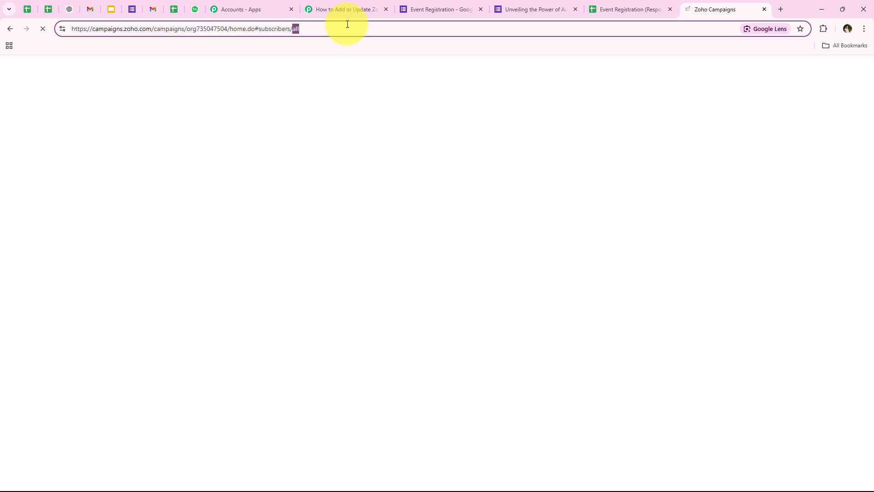
pyautogui.tripleClick(348, 24)
pyautogui.click(124, 27)
pyautogui.moveTo(124, 31); pyautogui.dragTo(153, 32)
pyautogui.hotkey('ctrl', 'c')
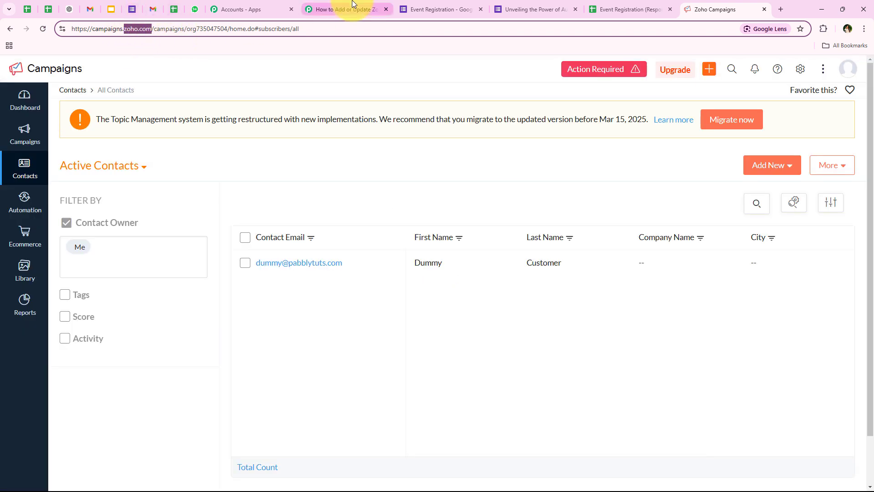
# Paste zoho.com into the Domain field, removing the trailing slash
pyautogui.click(335, 5)
pyautogui.rightClick(344, 230)
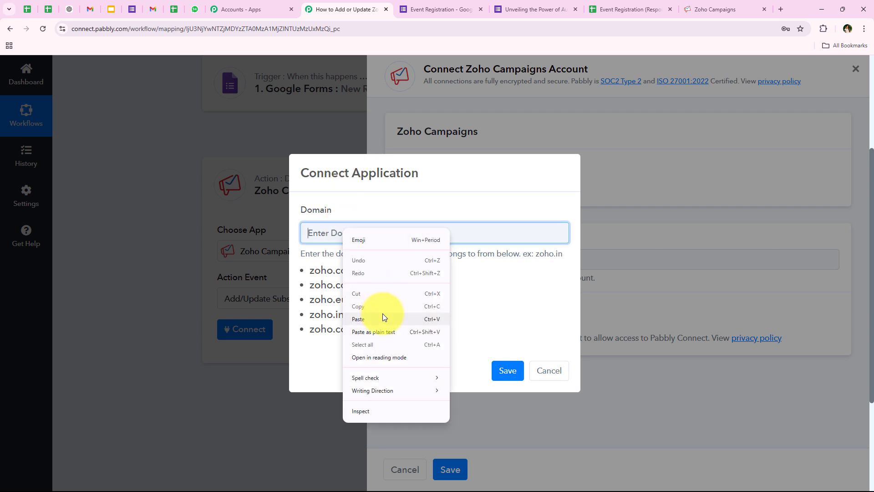
pyautogui.click(383, 319)
pyautogui.press('BackSpace')
pyautogui.click(397, 295)
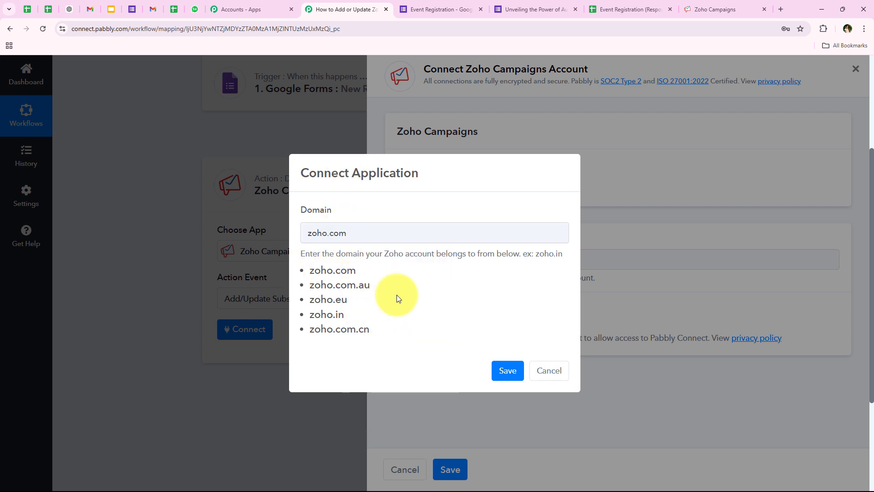
# Compare the zoho.com, zoho.com.au and zoho.eu domain options, then save zoho.com
pyautogui.moveTo(312, 272); pyautogui.dragTo(350, 269)
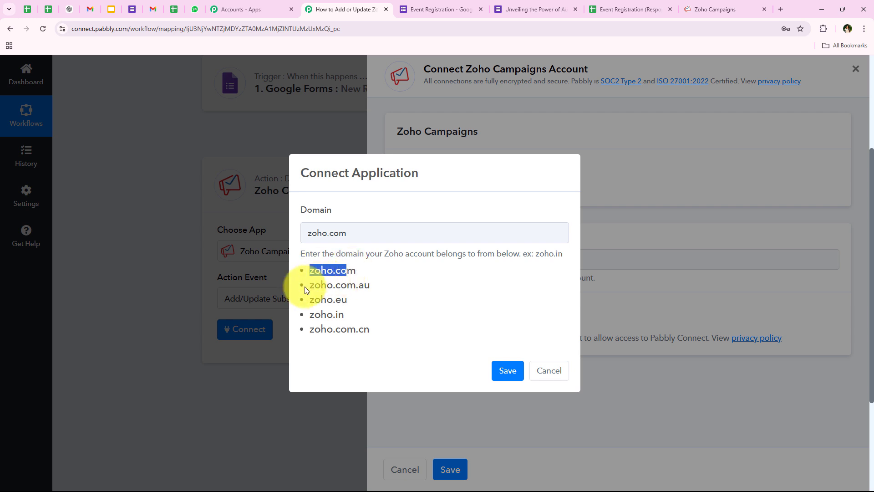
pyautogui.moveTo(308, 287); pyautogui.dragTo(403, 288)
pyautogui.moveTo(312, 299); pyautogui.dragTo(353, 302)
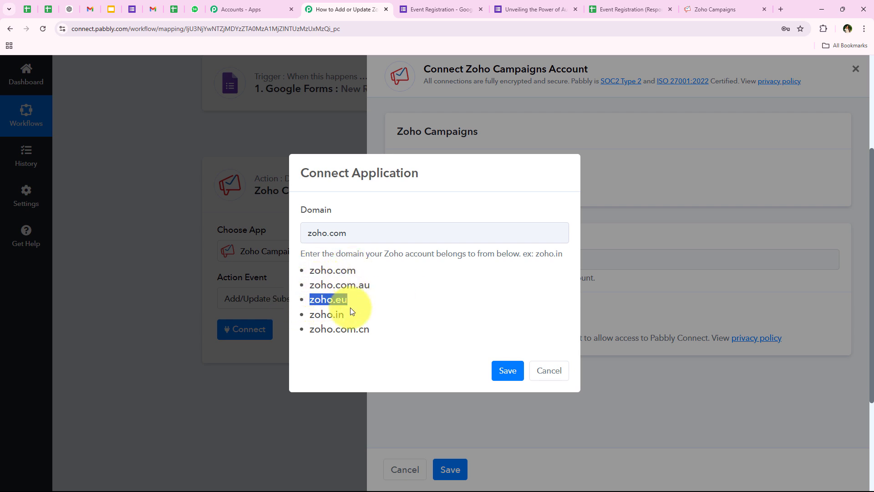
pyautogui.click(324, 314)
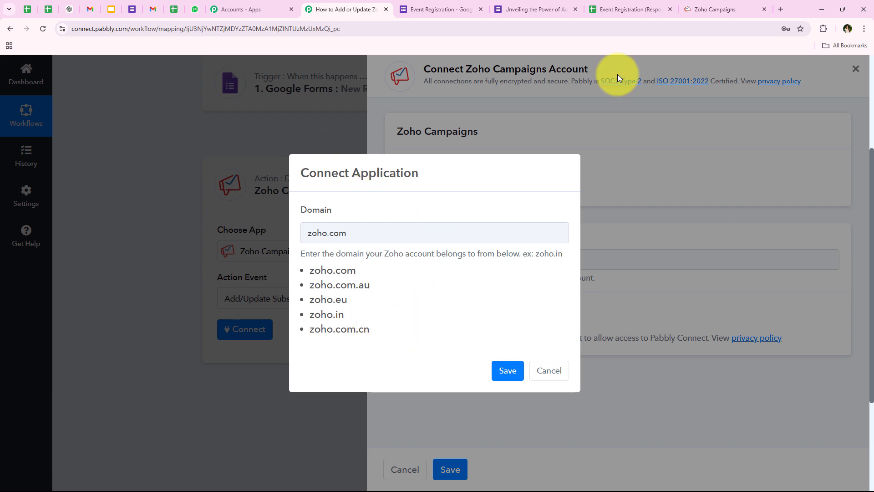
pyautogui.click(709, 9)
pyautogui.click(324, 1)
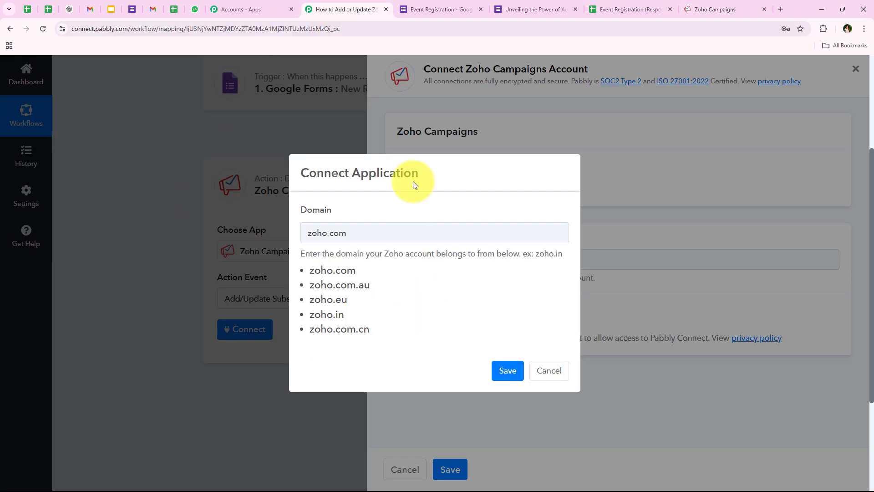
pyautogui.click(507, 371)
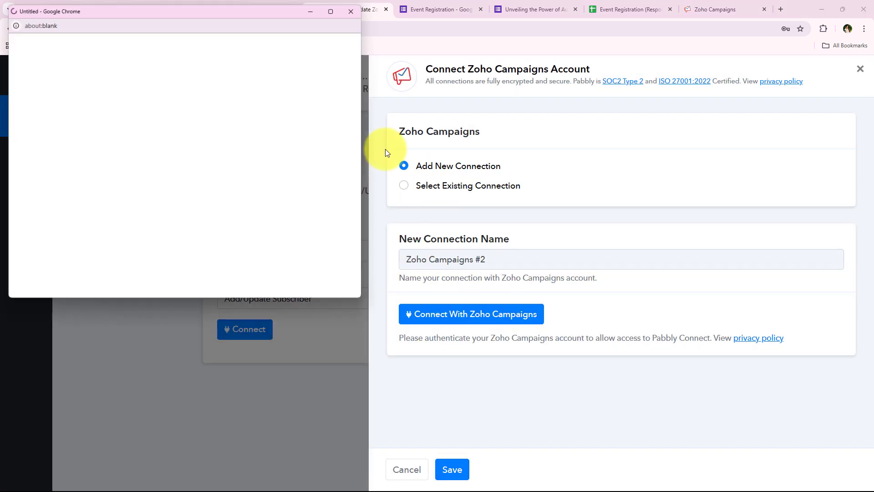
# Enlarge the Zoho Accounts popup and accept Pabbly Connect's access to Zoho Campaigns
pyautogui.moveTo(365, 304); pyautogui.dragTo(358, 403)
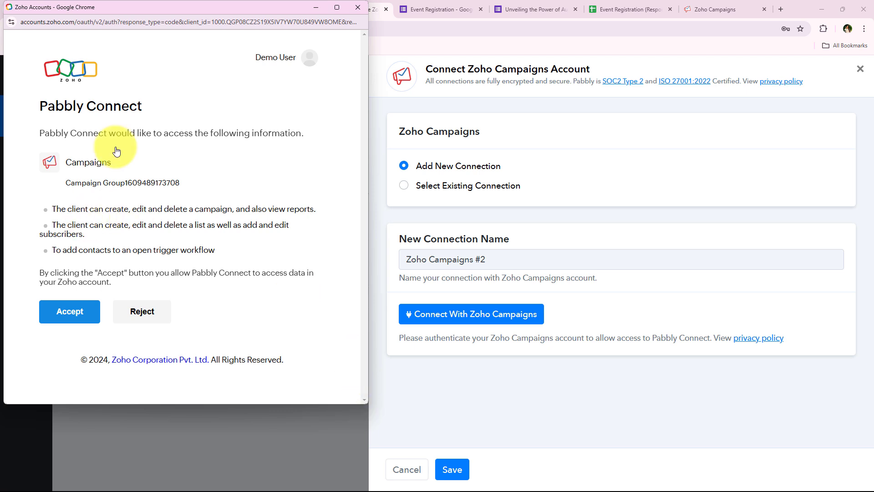
pyautogui.click(70, 310)
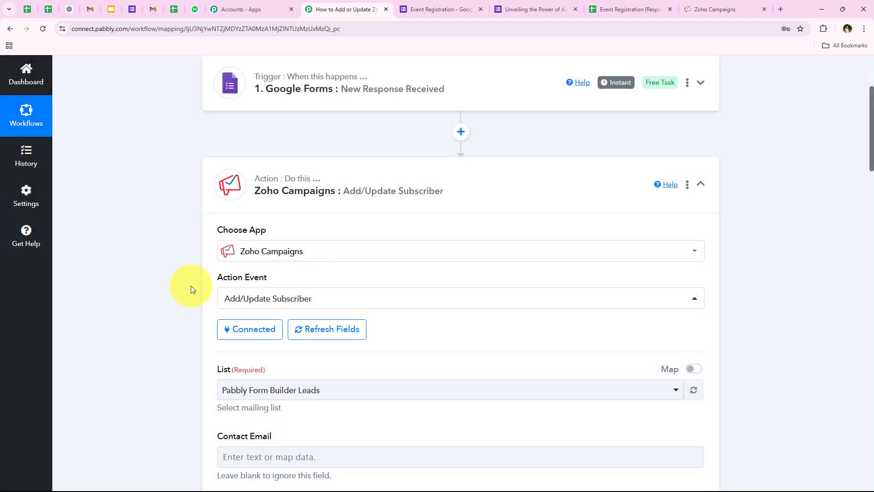
# Choose Event Registrants as the Zoho Campaigns mailing list
pyautogui.scroll(-2, 190, 286)
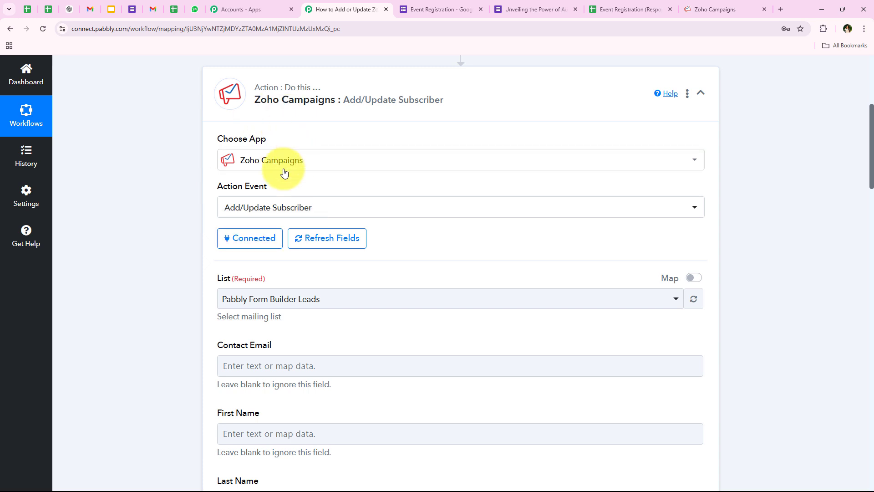
pyautogui.scroll(-3, 146, 253)
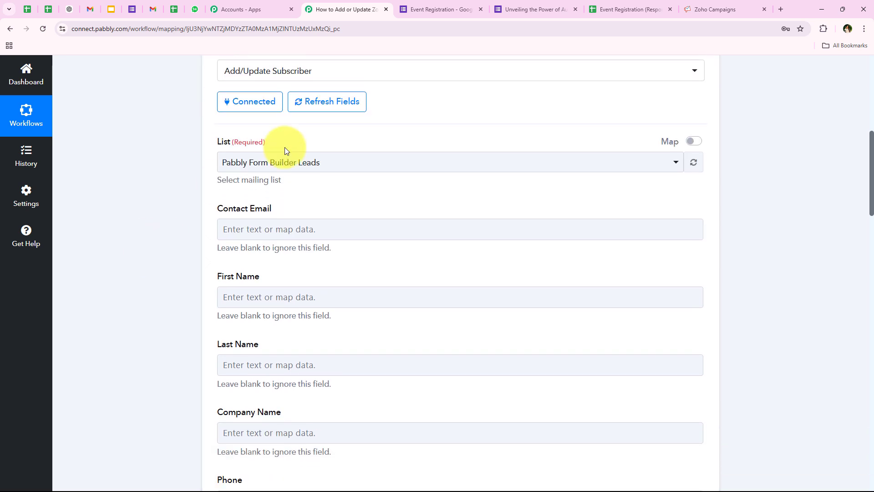
pyautogui.click(272, 169)
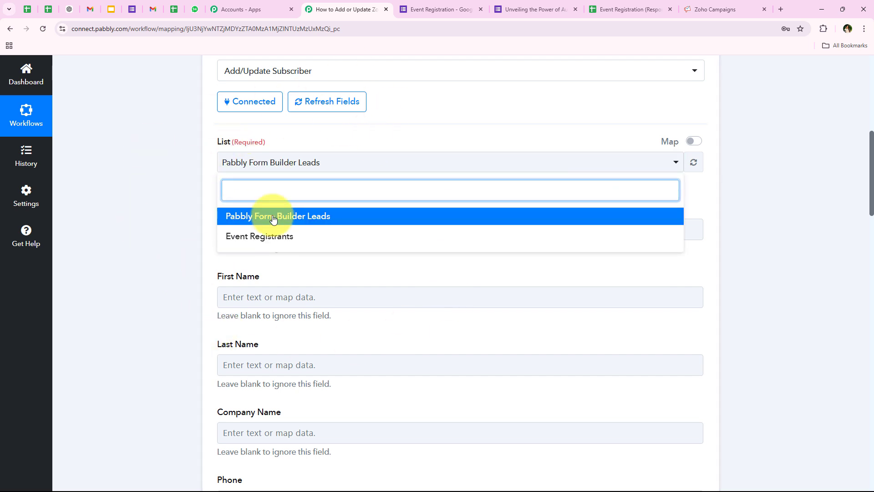
pyautogui.click(230, 241)
pyautogui.click(231, 162)
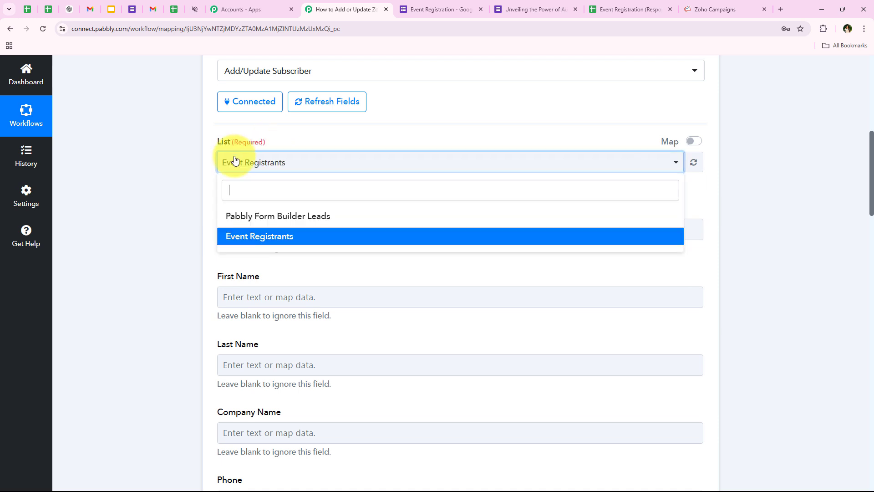
pyautogui.click(284, 236)
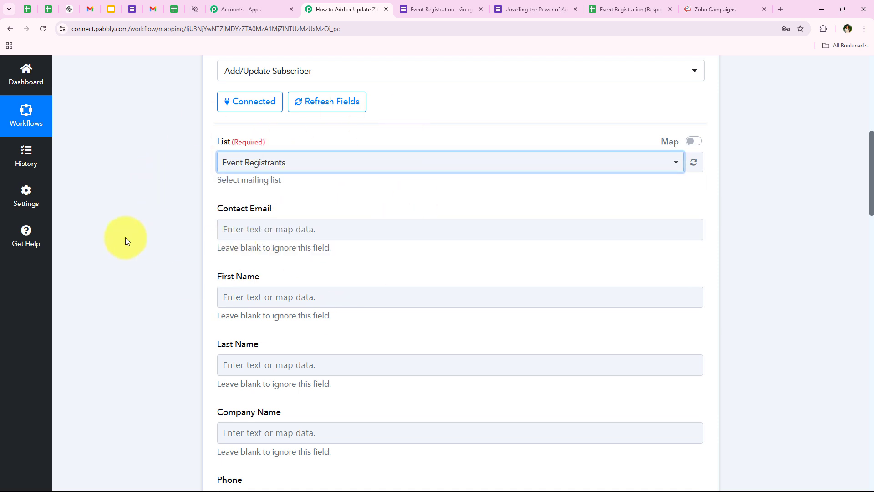
# Review the subscriber fields to map: Contact Email, First Name, Last Name and Company Name
pyautogui.scroll(-2, 173, 223)
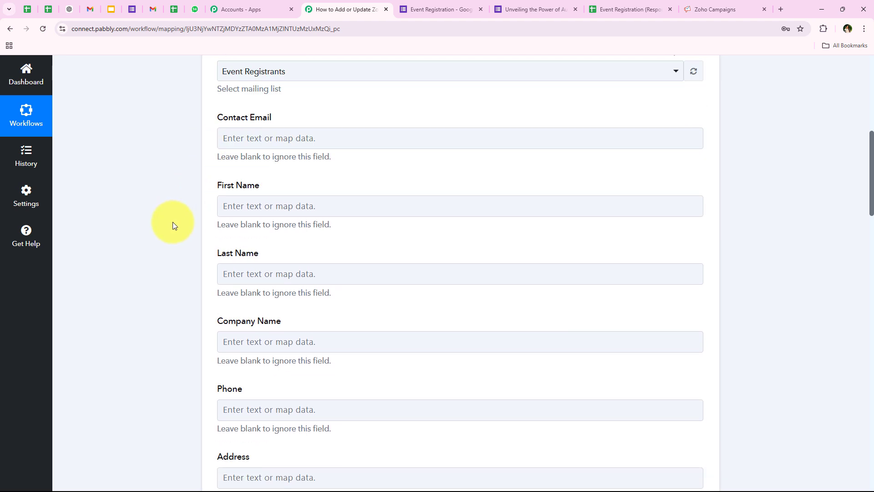
pyautogui.tripleClick(217, 120)
pyautogui.moveTo(215, 181); pyautogui.dragTo(295, 199)
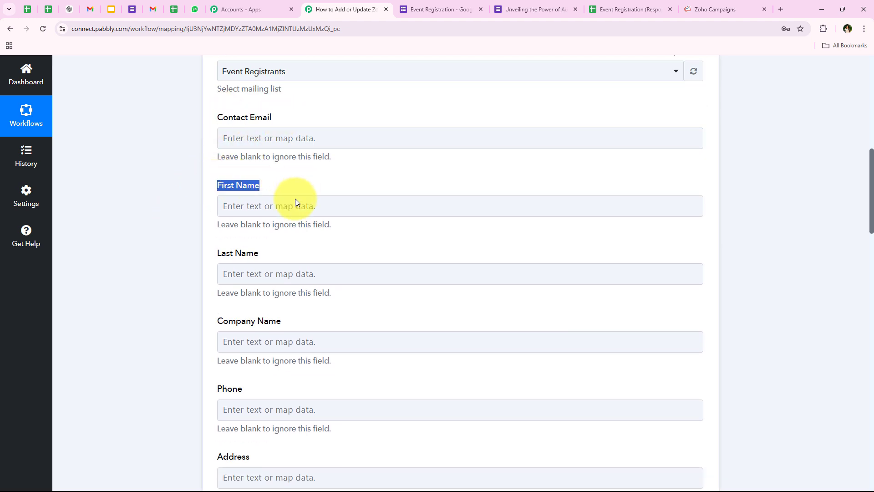
pyautogui.moveTo(215, 252); pyautogui.dragTo(258, 269)
pyautogui.moveTo(218, 319); pyautogui.dragTo(300, 346)
pyautogui.scroll(-1, 300, 346)
pyautogui.scroll(-5, 300, 345)
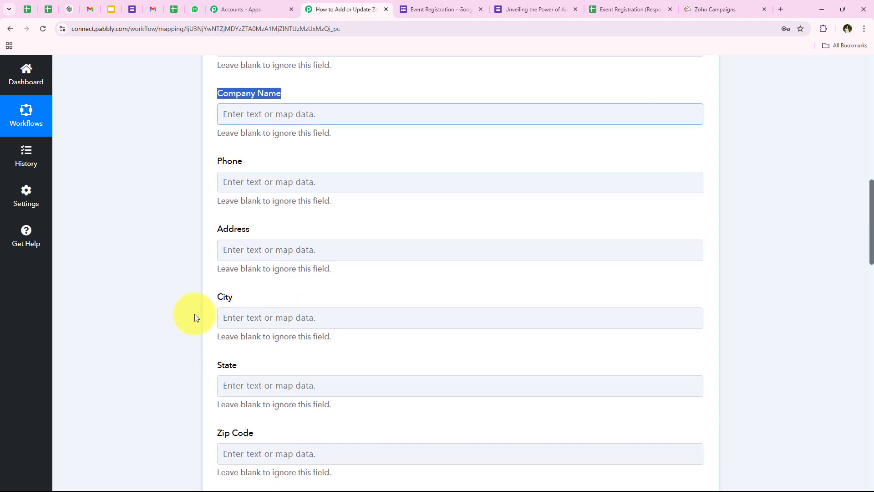
pyautogui.middleClick(185, 314)
pyautogui.scroll(10, 184, 314)
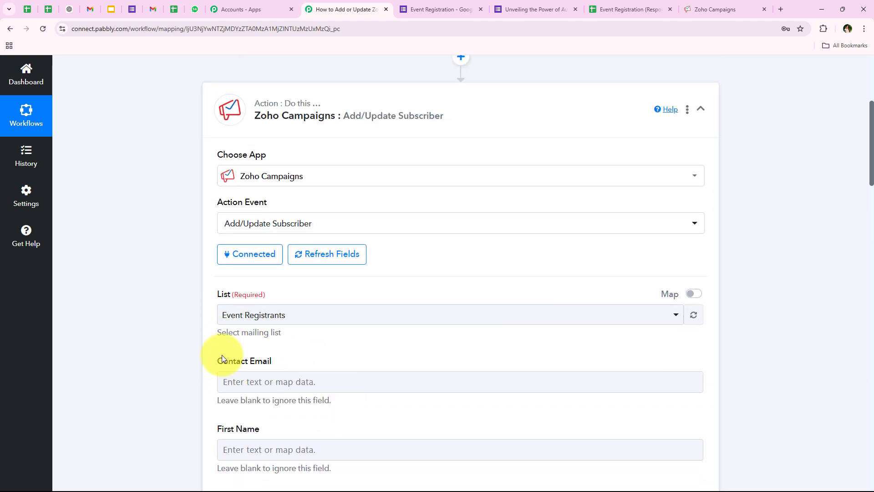
pyautogui.scroll(3, 222, 359)
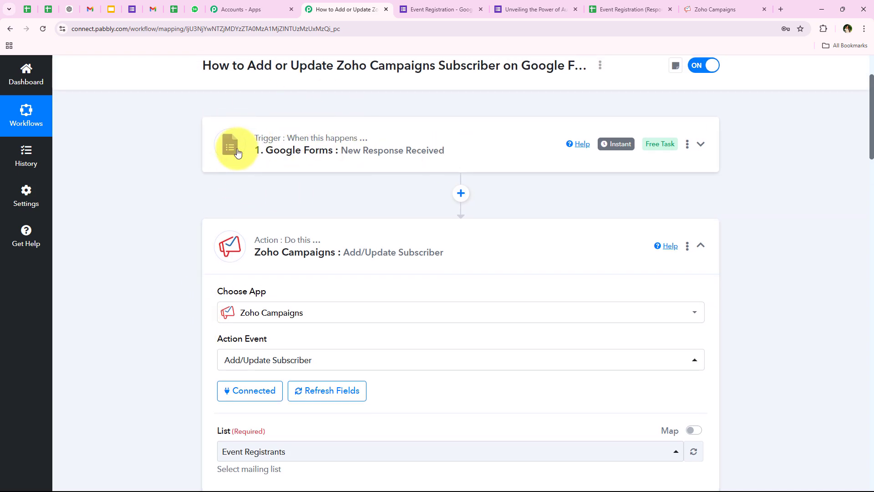
pyautogui.click(275, 163)
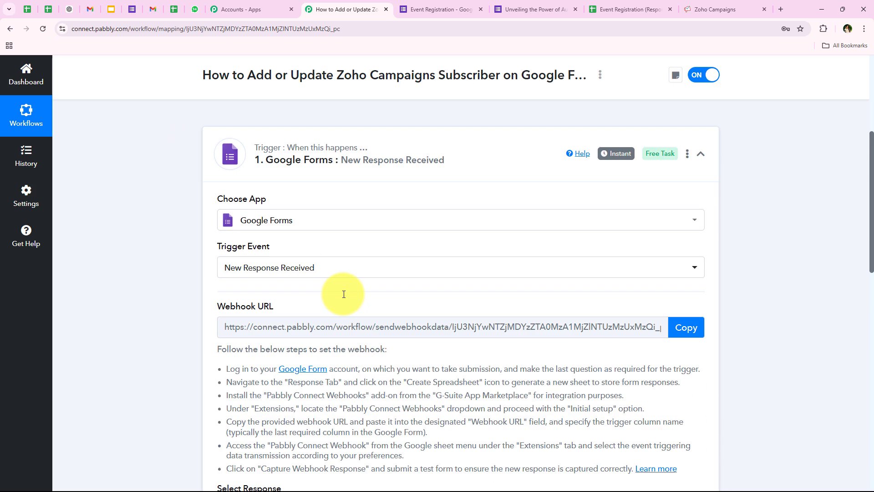
pyautogui.scroll(-10, 515, 307)
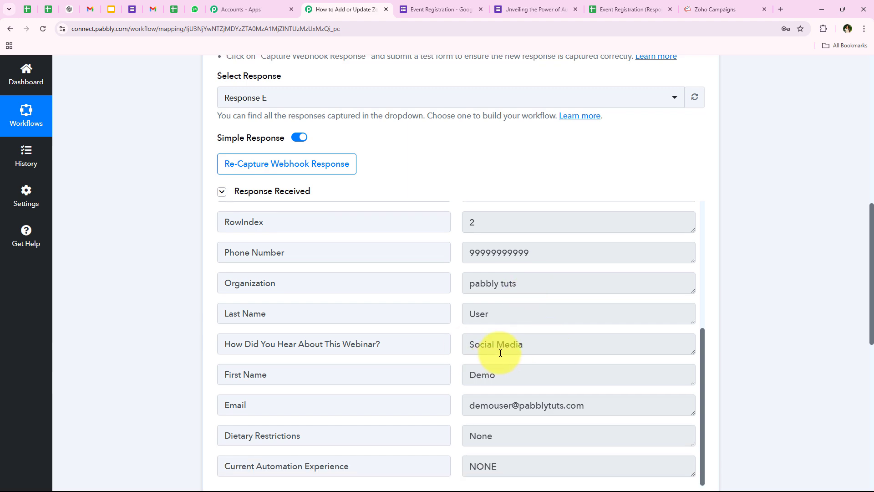
pyautogui.moveTo(519, 374); pyautogui.dragTo(428, 363)
pyautogui.moveTo(539, 314); pyautogui.dragTo(455, 321)
pyautogui.moveTo(656, 415); pyautogui.dragTo(454, 414)
pyautogui.scroll(-1, 776, 299)
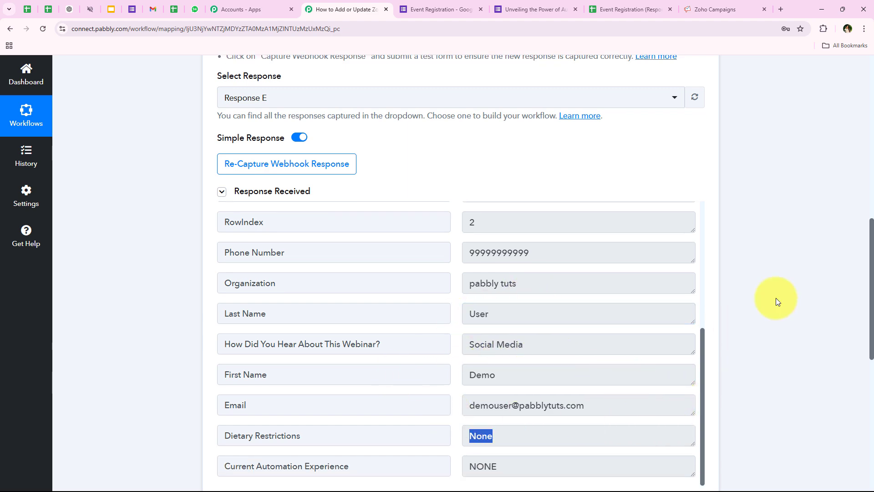
pyautogui.click(776, 298)
pyautogui.scroll(-9, 798, 318)
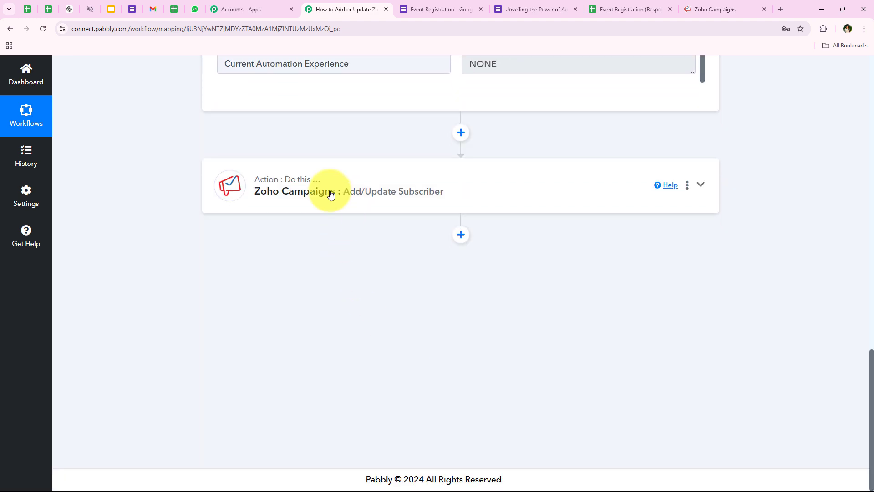
pyautogui.click(331, 195)
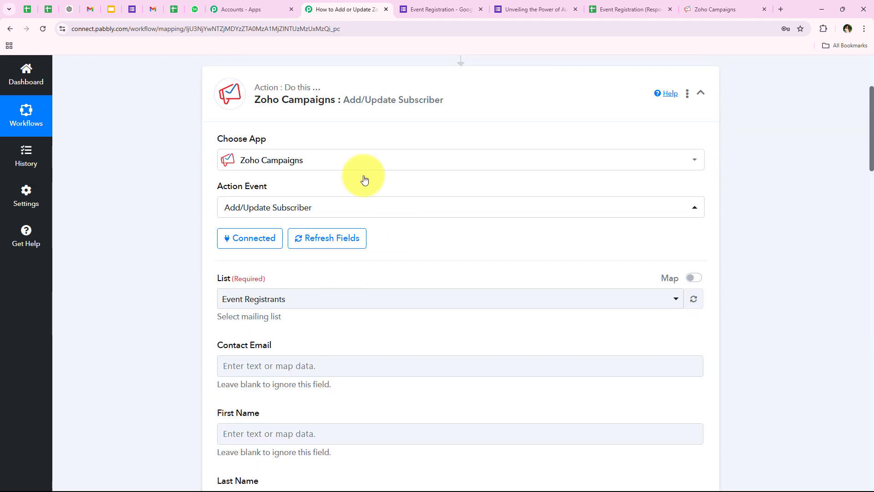
pyautogui.scroll(-5, 126, 218)
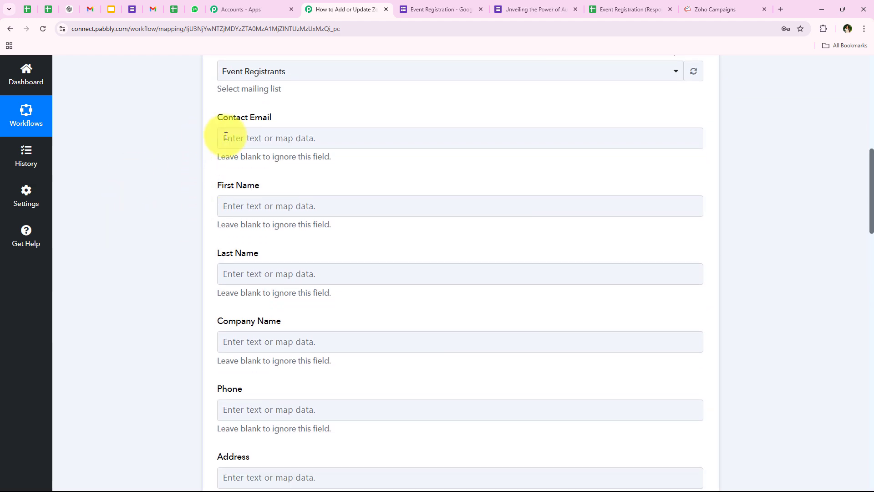
# Map the form's Email answer into Contact Email, replacing the typed address
pyautogui.click(226, 138)
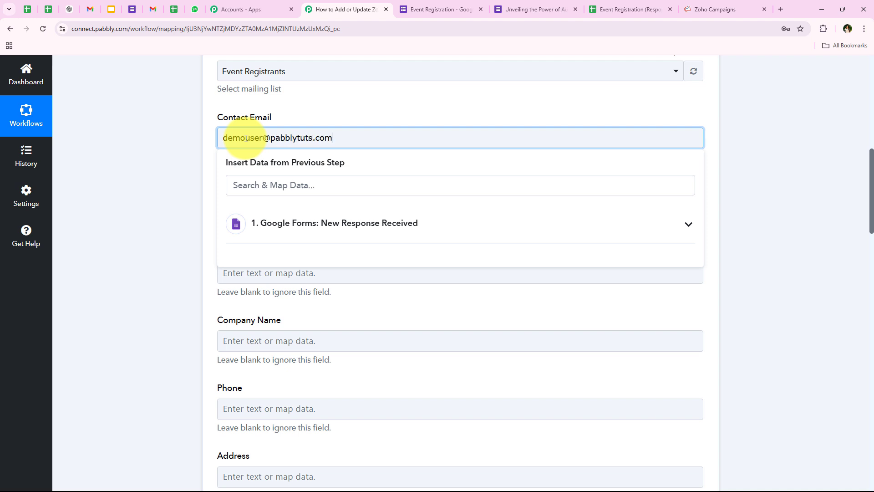
pyautogui.tripleClick(246, 138)
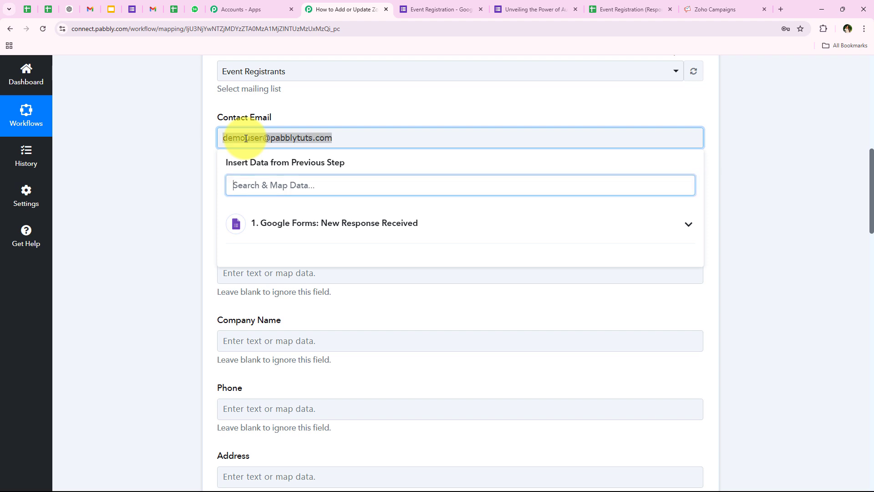
pyautogui.click(291, 187)
pyautogui.click(293, 224)
pyautogui.scroll(-3, 500, 388)
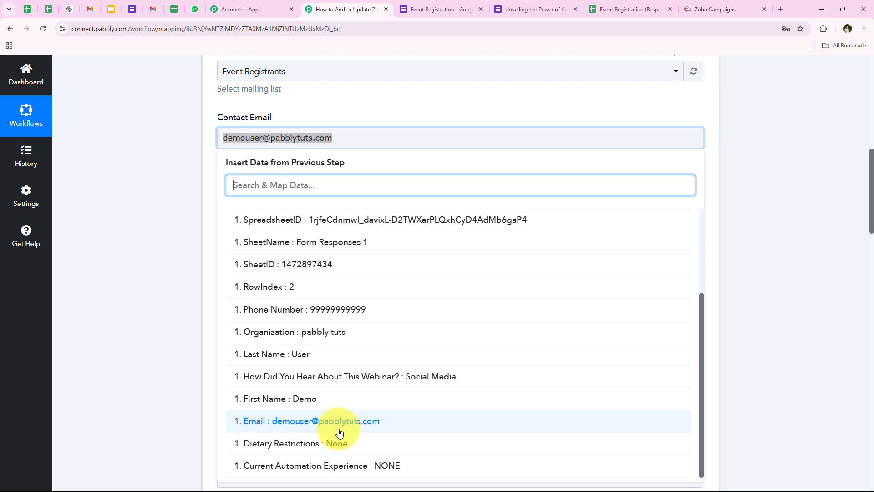
pyautogui.click(338, 426)
pyautogui.click(191, 127)
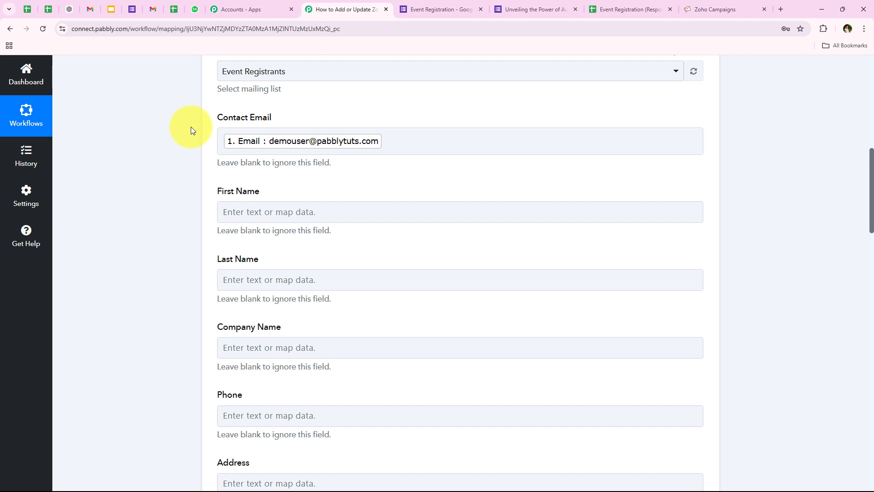
# Map the form's First Name and Last Name answers into the matching subscriber fields
pyautogui.scroll(-1, 190, 127)
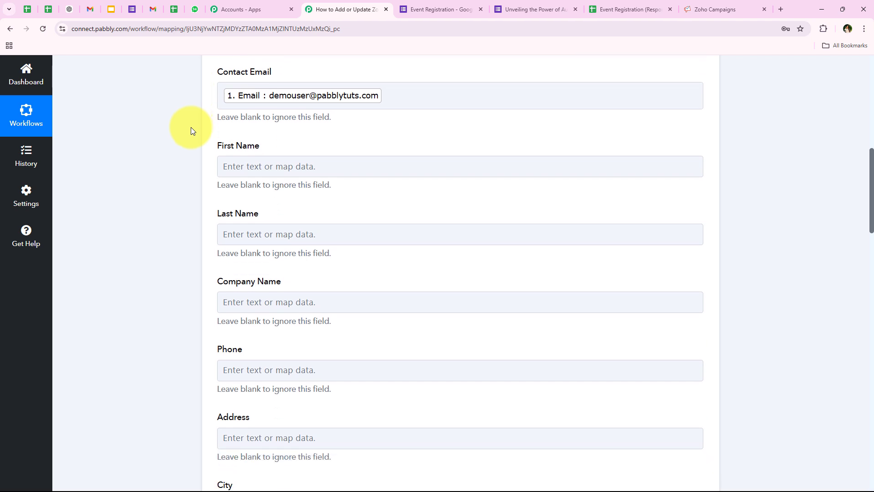
pyautogui.click(290, 161)
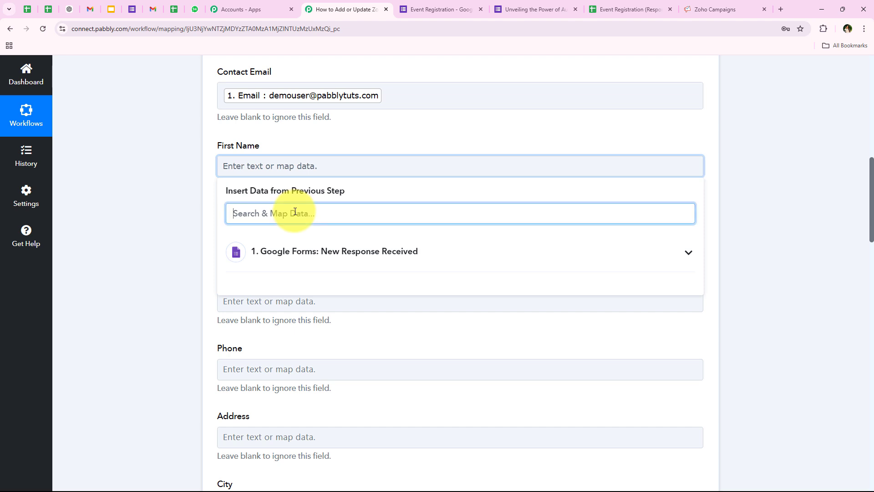
pyautogui.write('fir')
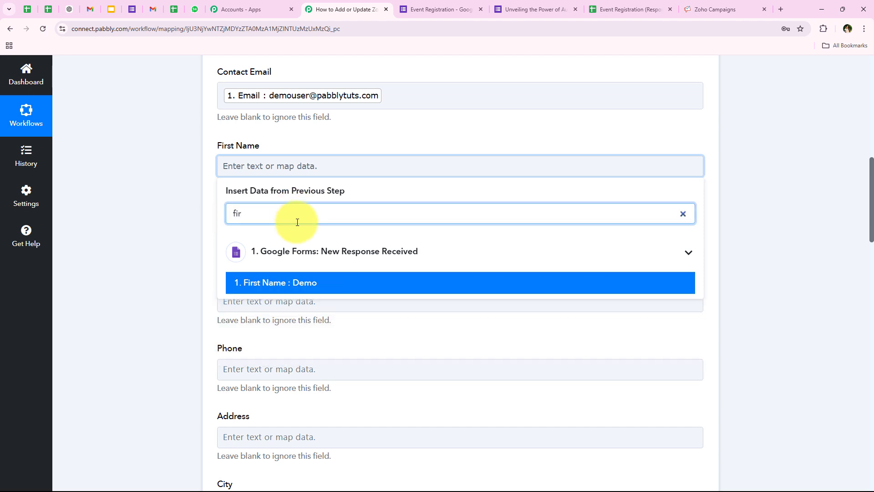
pyautogui.click(306, 278)
pyautogui.click(179, 248)
pyautogui.click(254, 240)
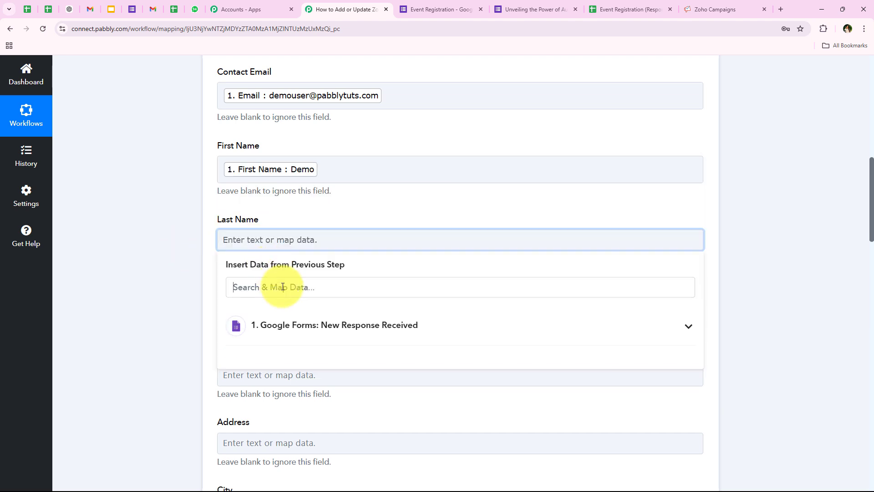
pyautogui.write('la')
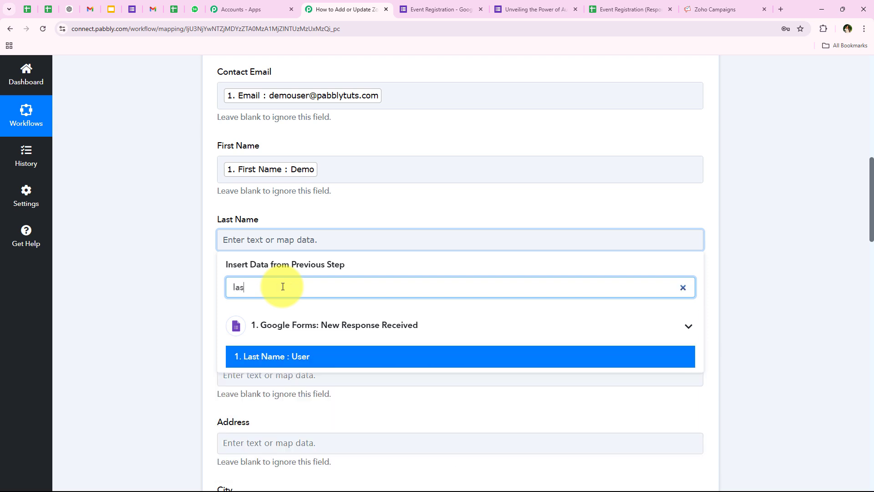
pyautogui.write('s')
pyautogui.click(301, 356)
pyautogui.click(169, 315)
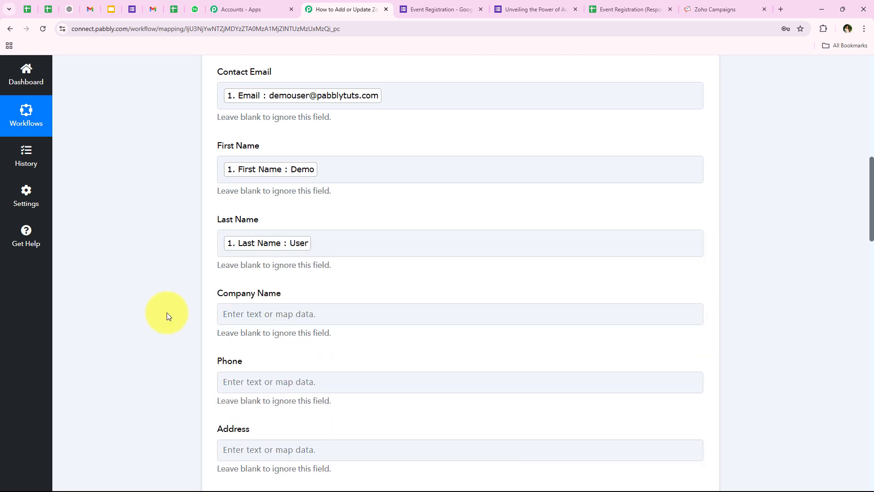
# Map the form's Organization answer into Company Name
pyautogui.scroll(-3, 168, 314)
pyautogui.click(262, 178)
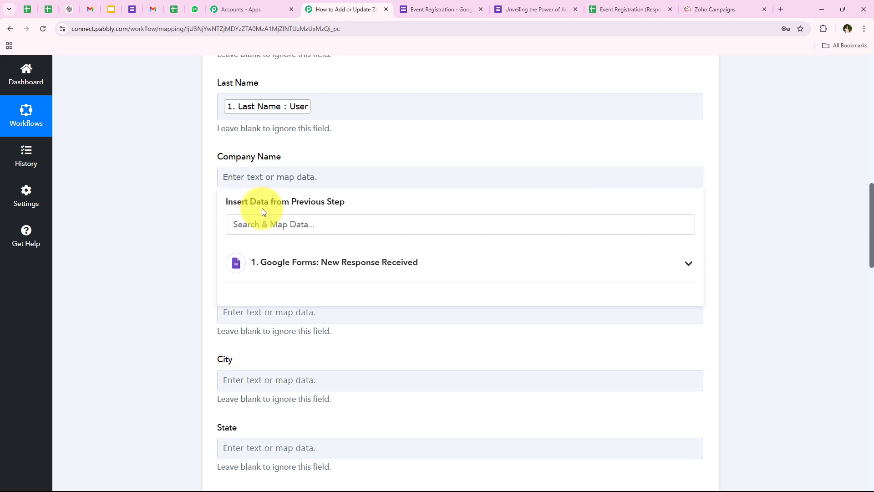
pyautogui.write('or')
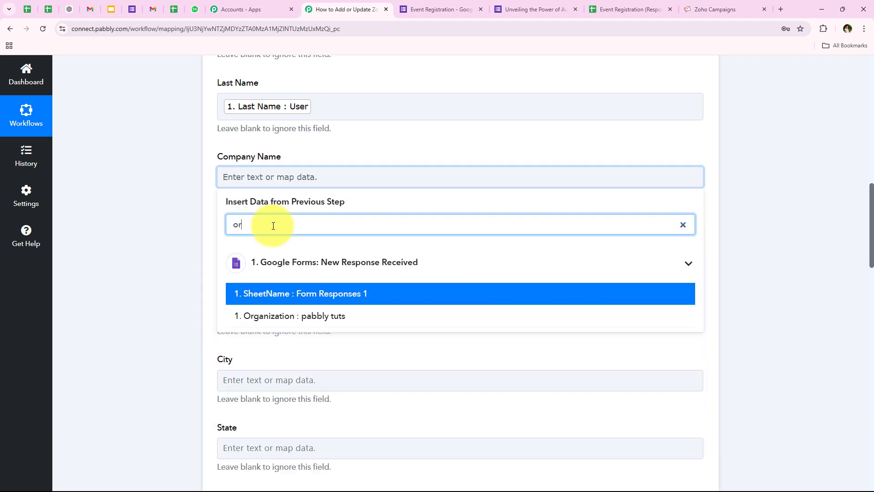
pyautogui.click(320, 326)
# Map the form's Phone Number answer into the Phone field
pyautogui.click(177, 240)
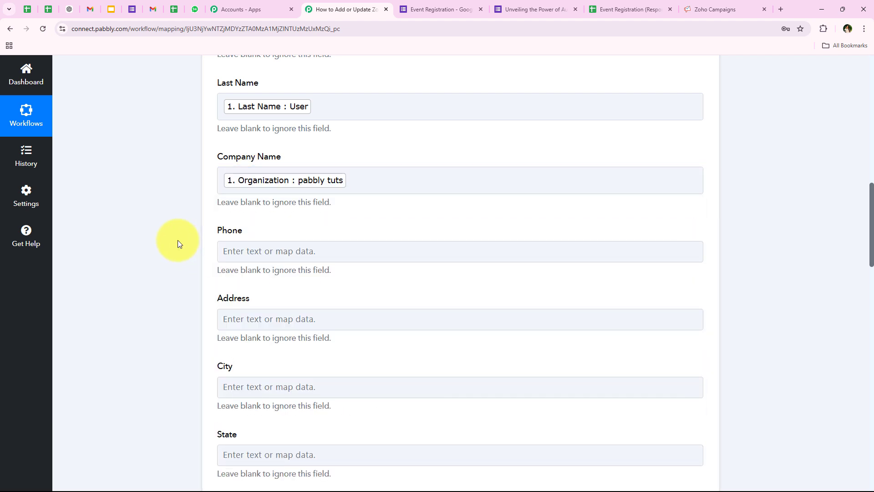
pyautogui.click(223, 253)
pyautogui.scroll(-1, 231, 283)
pyautogui.click(327, 247)
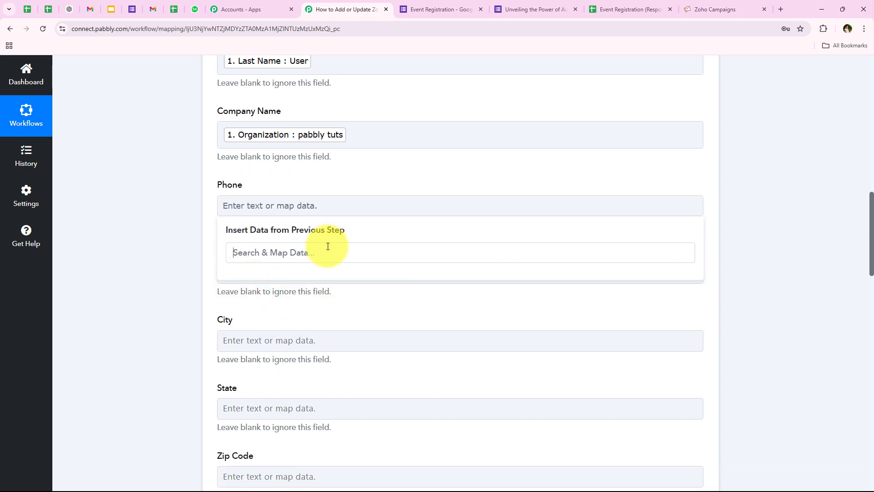
pyautogui.click(199, 236)
pyautogui.click(255, 207)
pyautogui.click(288, 249)
pyautogui.write('ph')
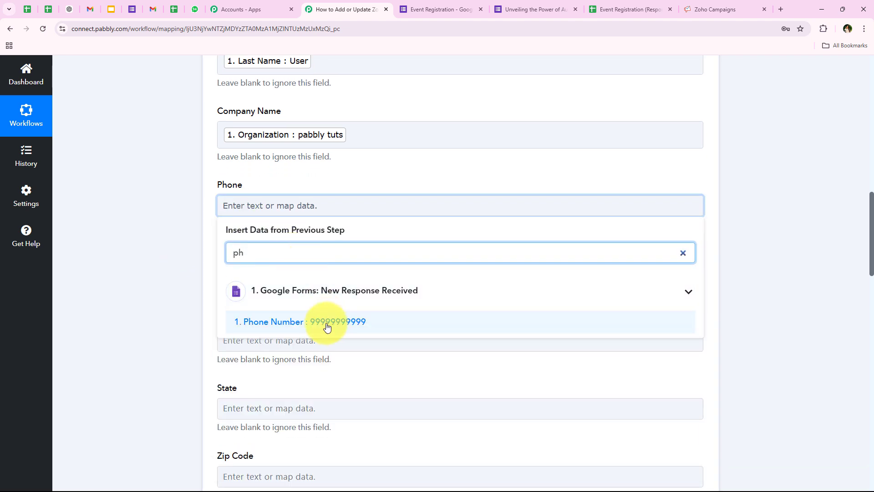
pyautogui.click(327, 322)
pyautogui.click(117, 273)
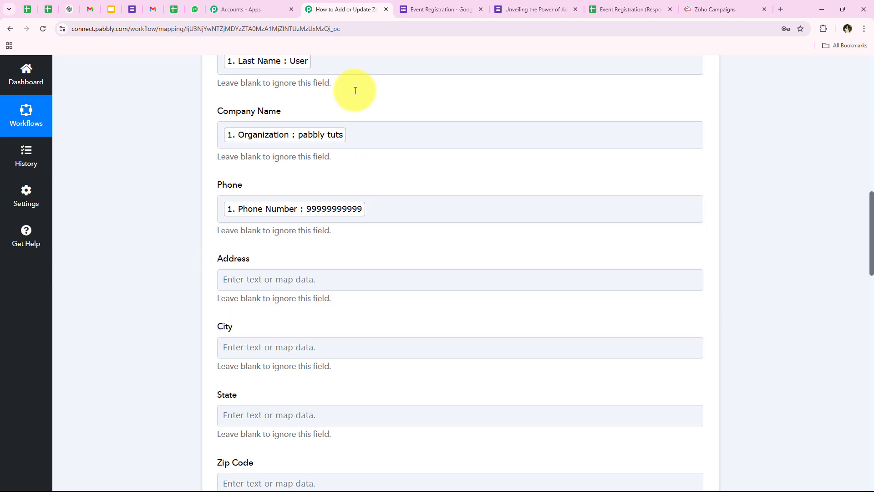
pyautogui.scroll(2, 182, 181)
# Save the Zoho Campaigns step and send a test request, reviewing the success confirmation message
pyautogui.scroll(-19, 180, 233)
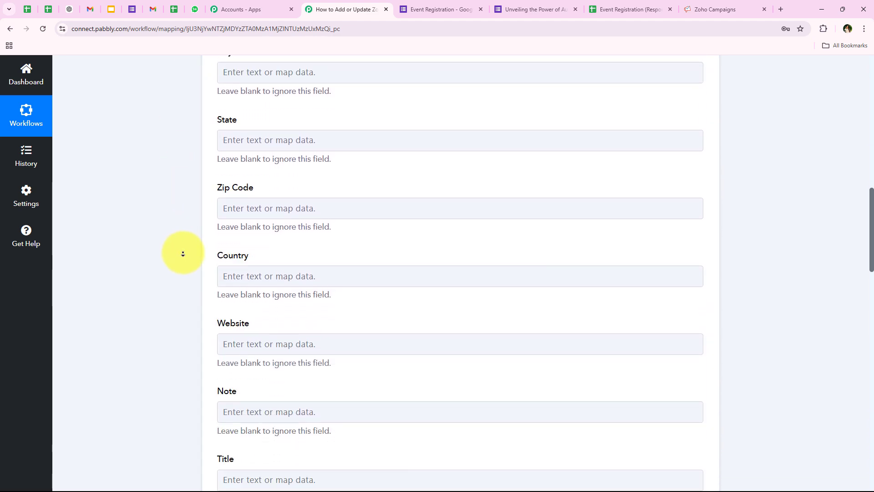
pyautogui.scroll(-8, 187, 319)
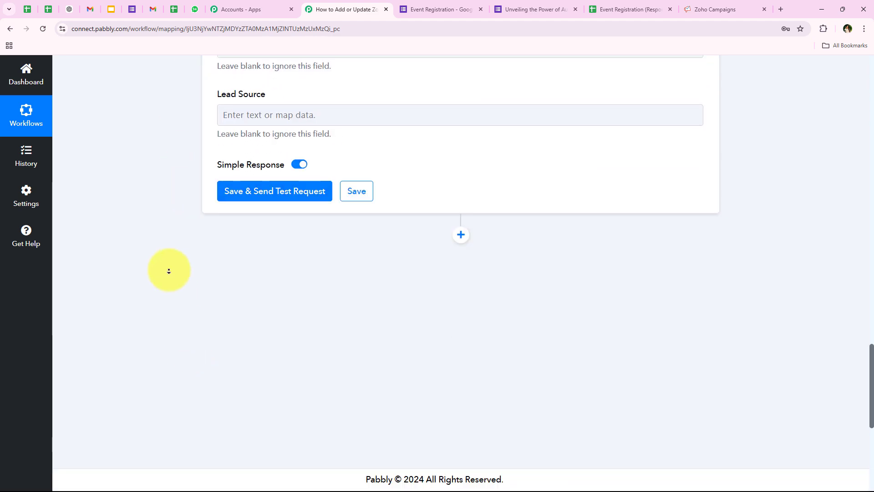
pyautogui.scroll(11, 156, 269)
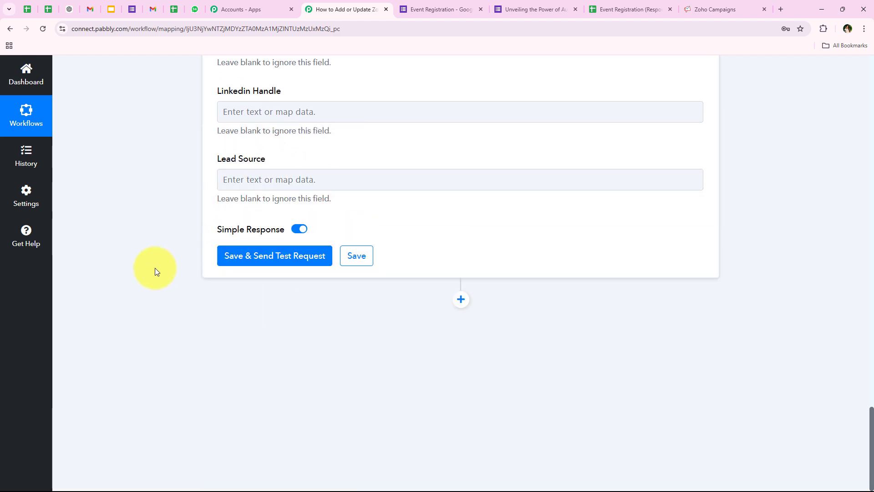
pyautogui.scroll(-6, 266, 314)
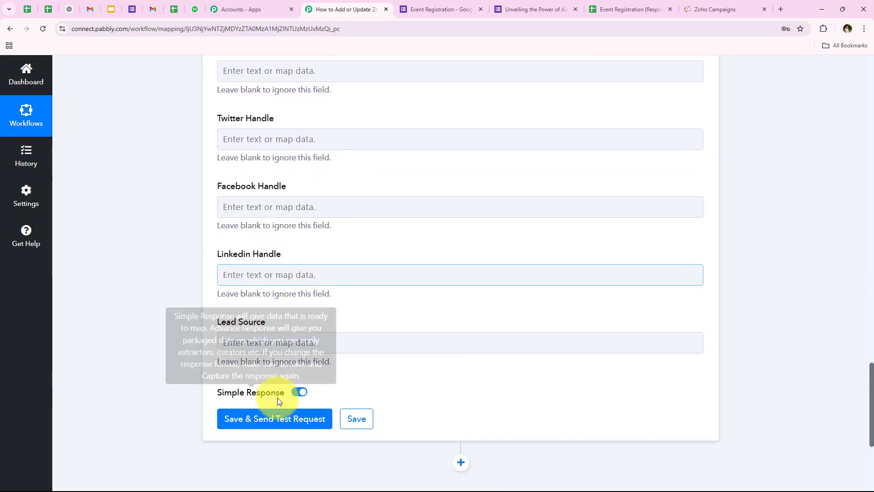
pyautogui.click(269, 418)
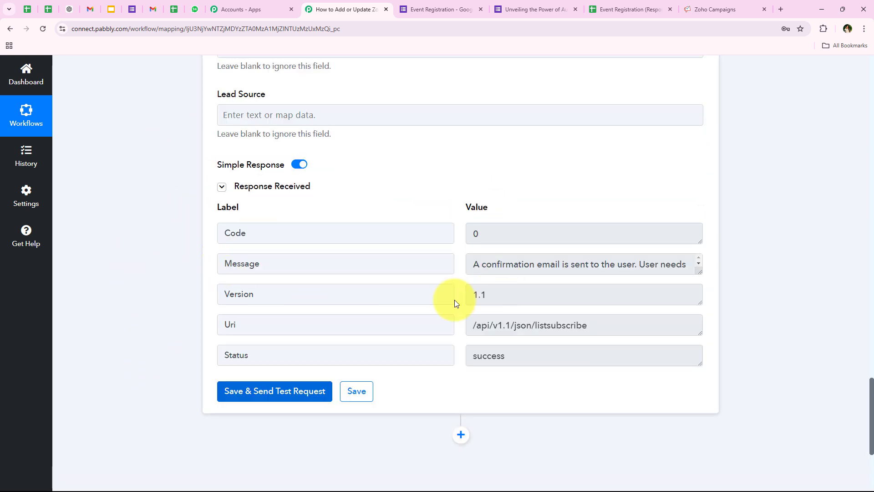
pyautogui.moveTo(472, 266); pyautogui.dragTo(215, 273)
pyautogui.click(156, 326)
# Collapse the Zoho Campaigns action step
pyautogui.scroll(15, 147, 387)
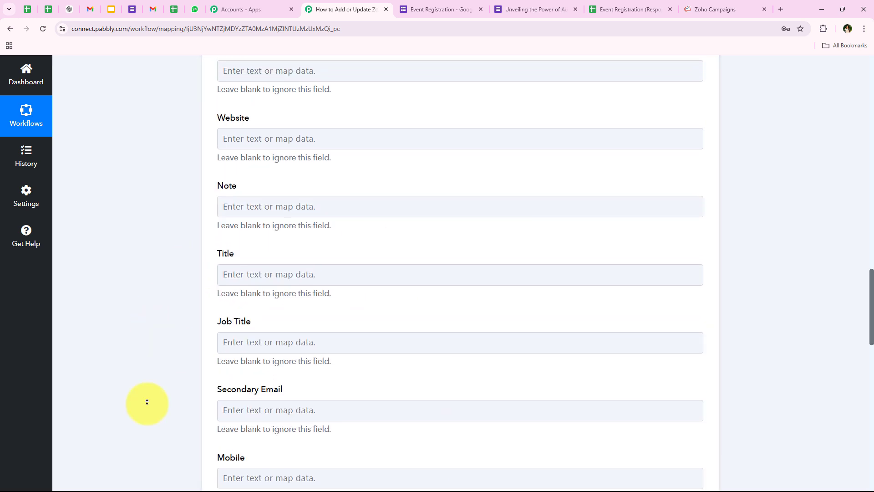
pyautogui.scroll(10, 147, 387)
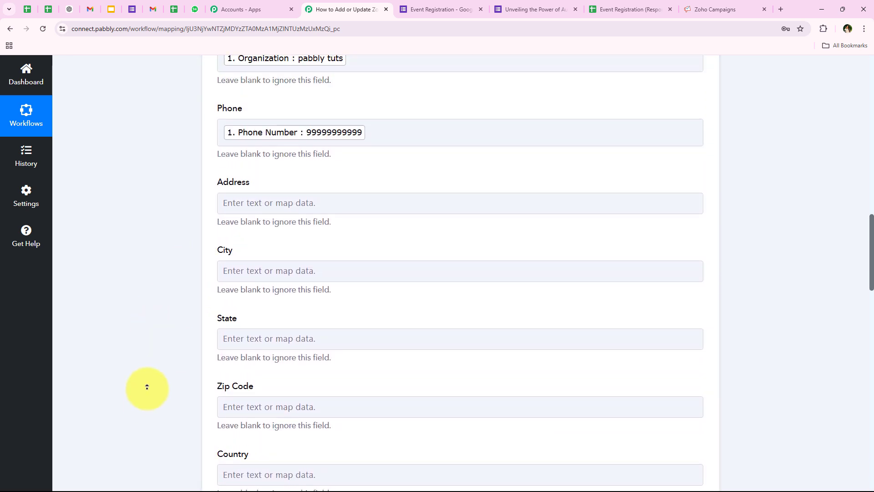
pyautogui.scroll(10, 146, 387)
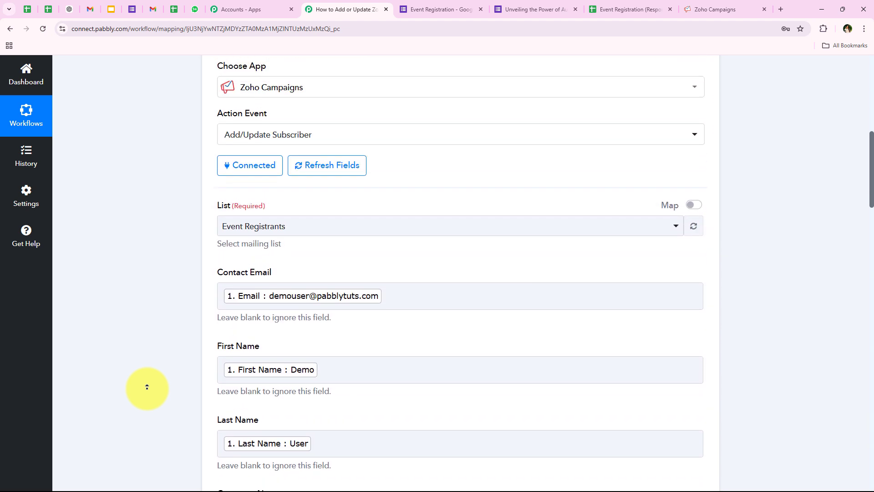
pyautogui.scroll(2, 147, 387)
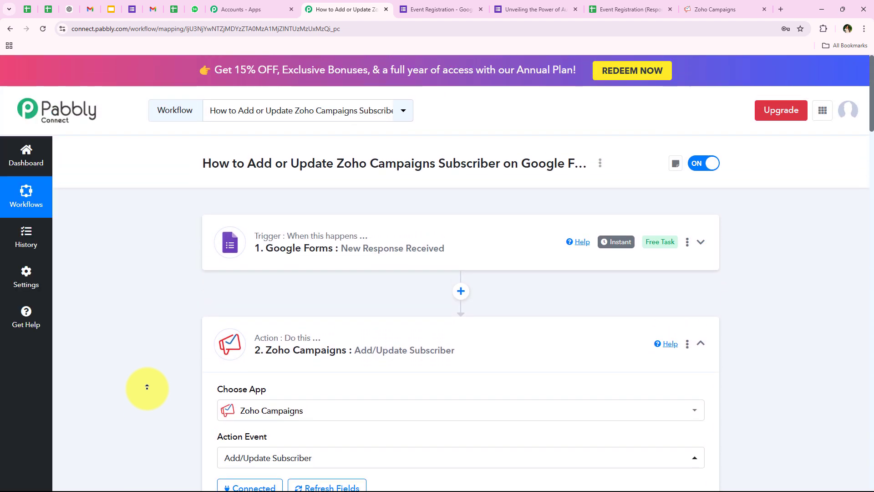
pyautogui.click(278, 364)
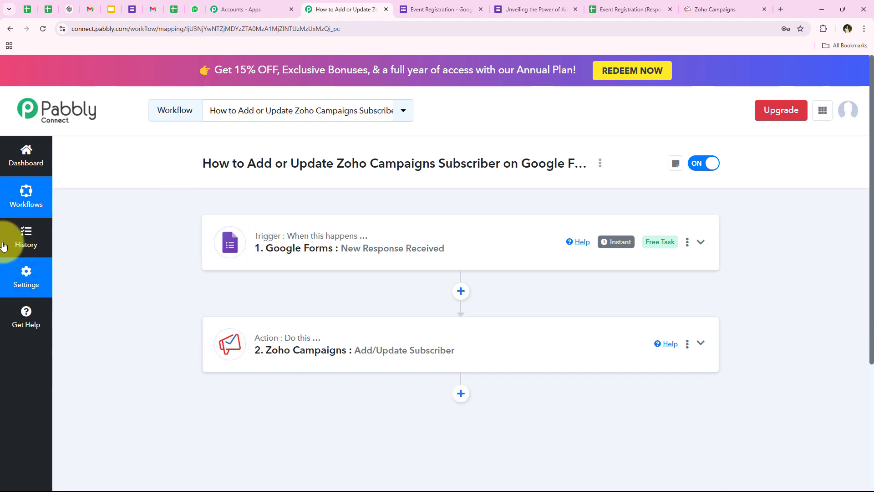
# Confirm the Zoho Campaigns subscription from the Gmail Subscription Confirmation email, reaching 'You are all set now!'
pyautogui.click(153, 9)
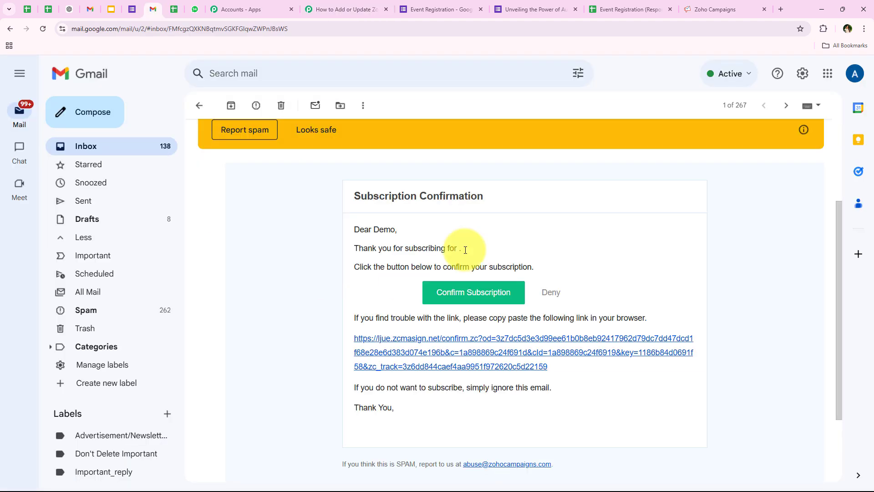
pyautogui.tripleClick(342, 198)
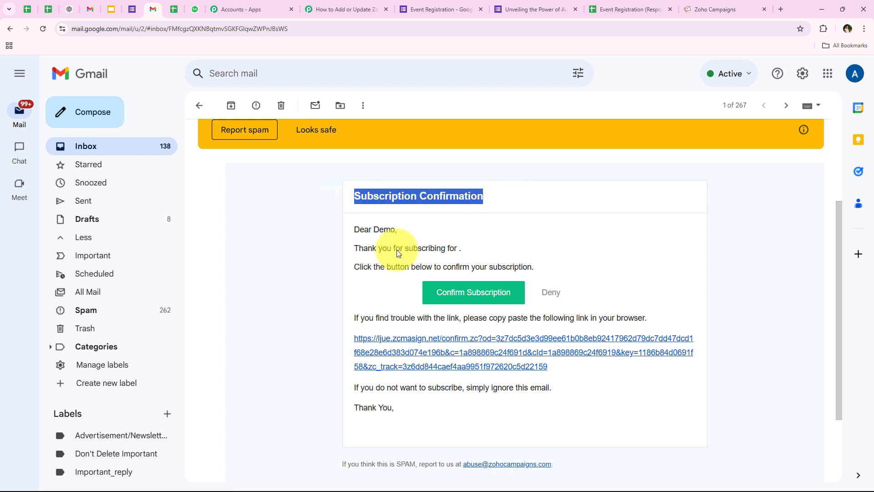
pyautogui.click(297, 264)
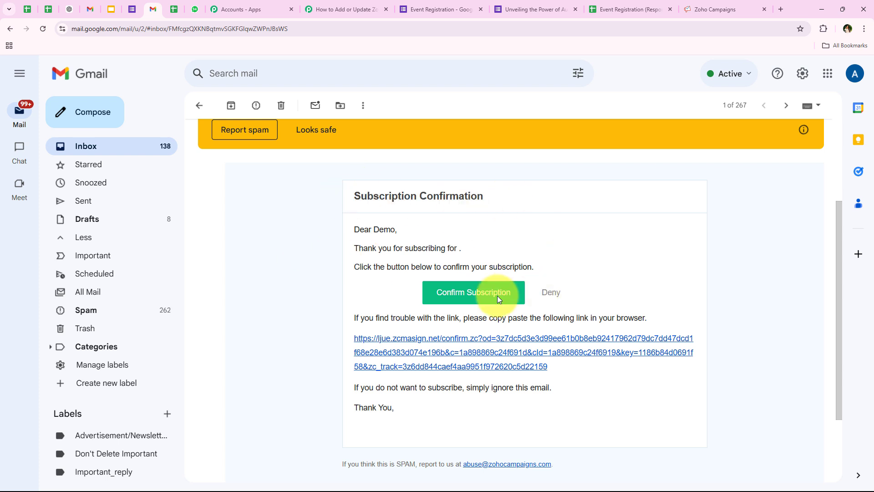
pyautogui.click(473, 300)
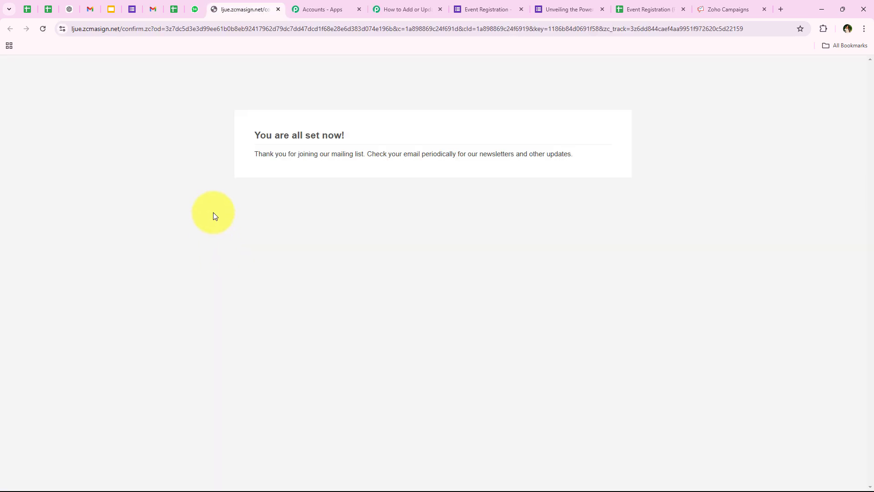
pyautogui.moveTo(228, 138); pyautogui.dragTo(347, 138)
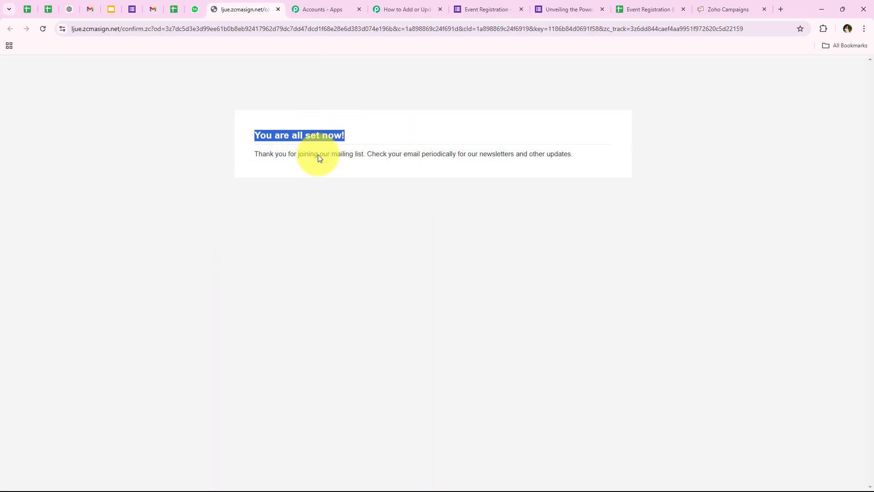
pyautogui.click(280, 183)
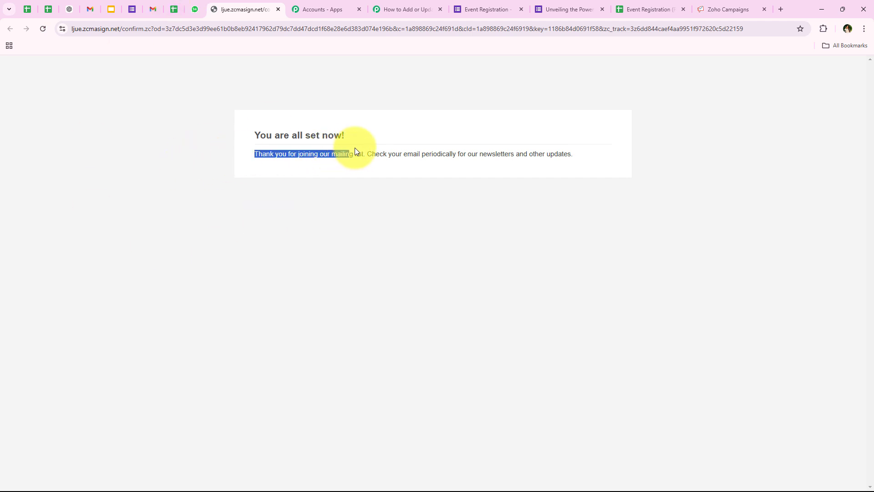
pyautogui.click(368, 189)
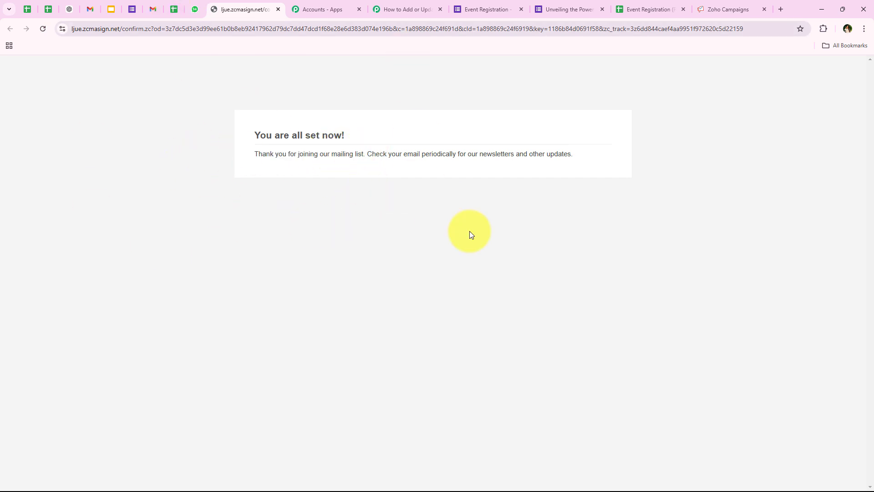
# Reload Zoho Campaigns Active Contacts to see Demo User listed, then return to the Pabbly workflow
pyautogui.click(742, 11)
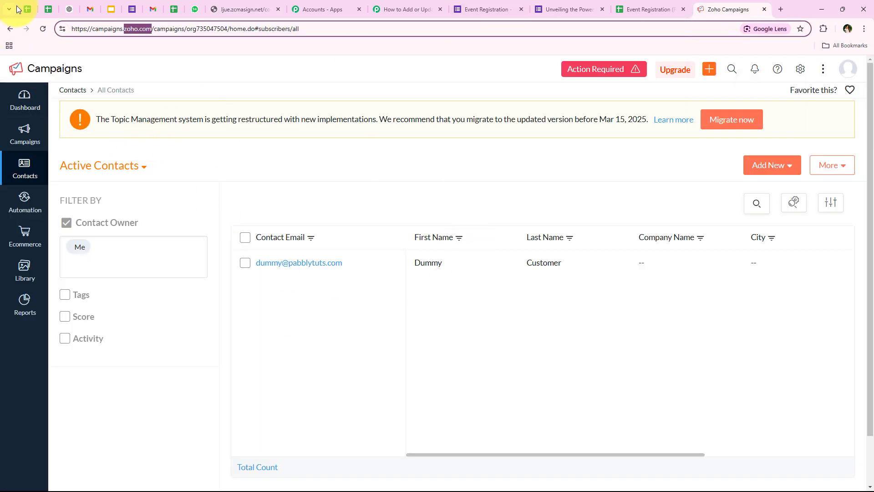
pyautogui.click(42, 29)
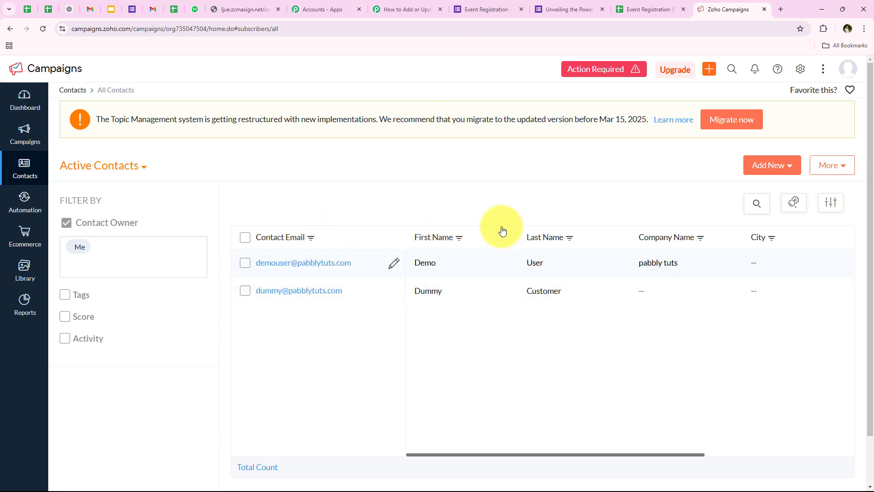
pyautogui.moveTo(599, 455)
pyautogui.mouseDown()
pyautogui.moveTo(657, 455)
pyautogui.moveTo(592, 455)
pyautogui.mouseUp()
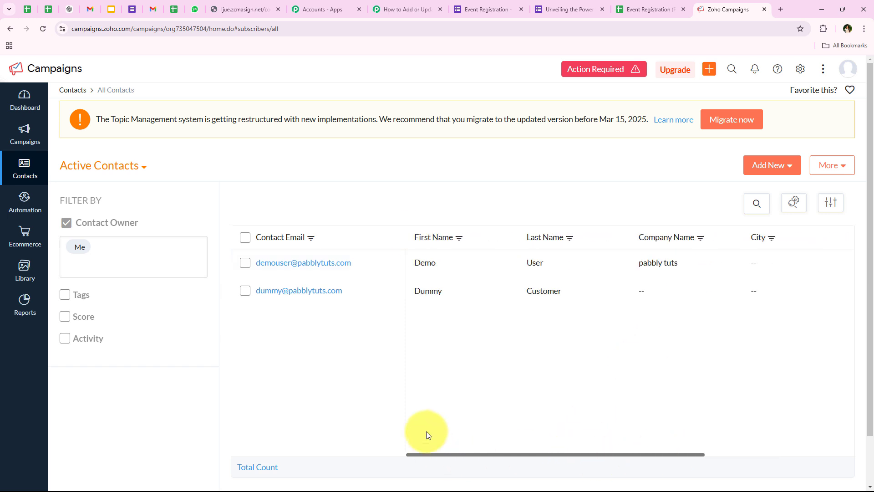
pyautogui.click(397, 5)
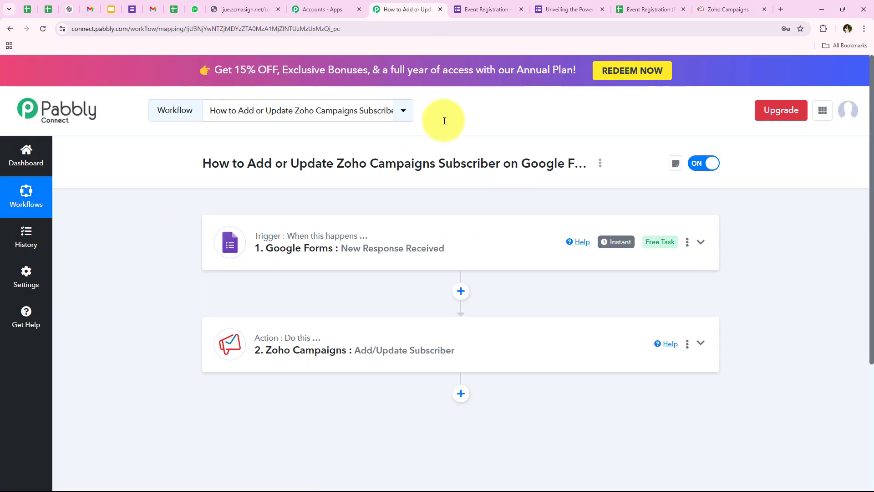
# Delete all Event Registration responses and open the live 'Unveiling the Power of Automation' form
pyautogui.click(278, 10)
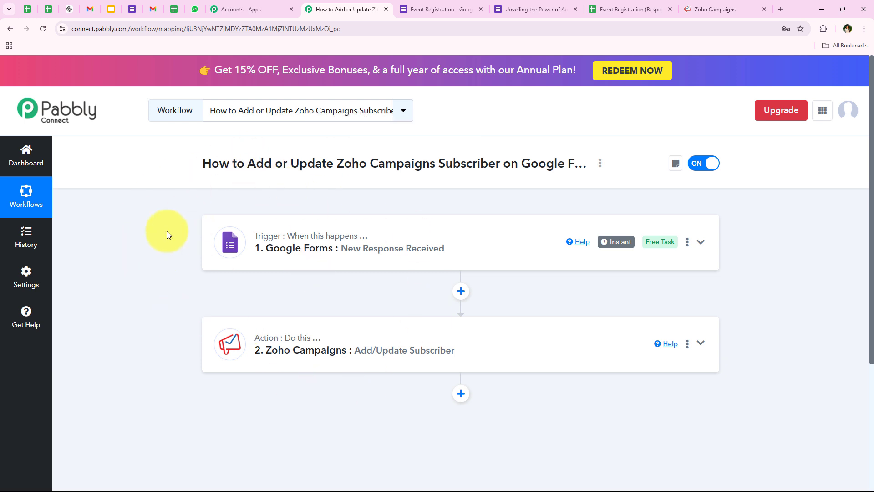
pyautogui.click(438, 9)
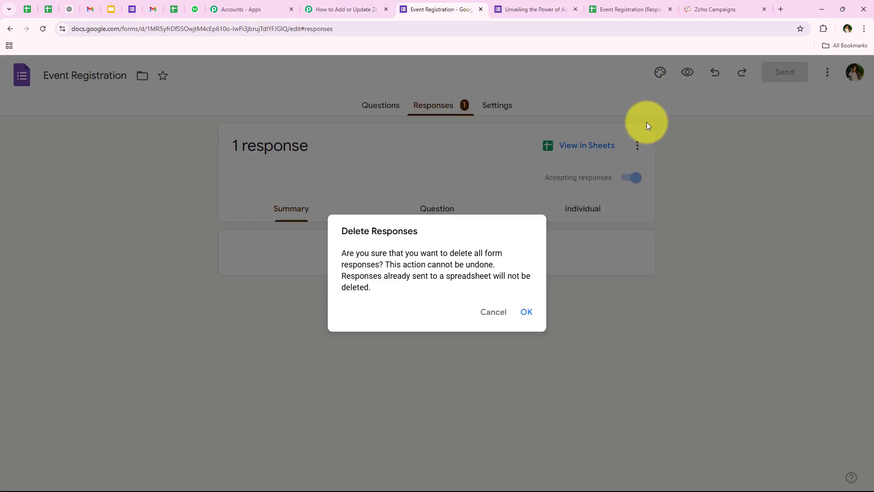
pyautogui.click(527, 312)
pyautogui.click(688, 72)
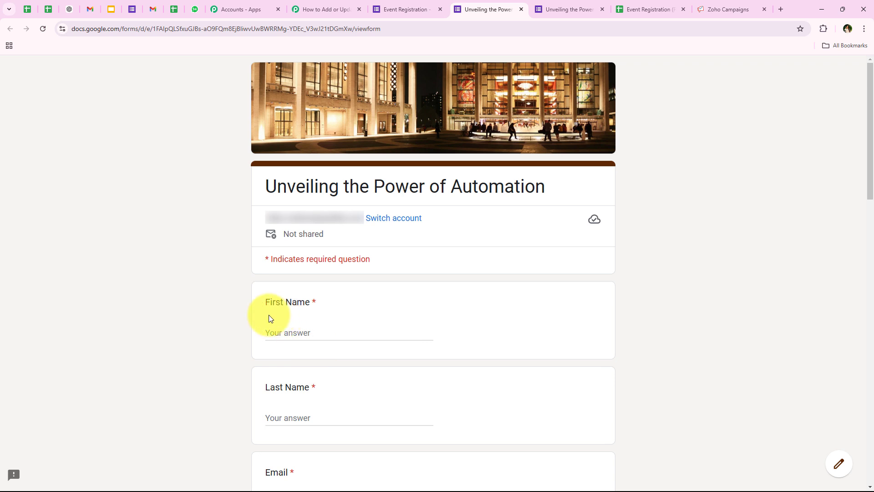
# Fill in first name Test, last name, a saved email address, phone and organization CON
pyautogui.click(310, 331)
pyautogui.write('Test')
pyautogui.click(328, 420)
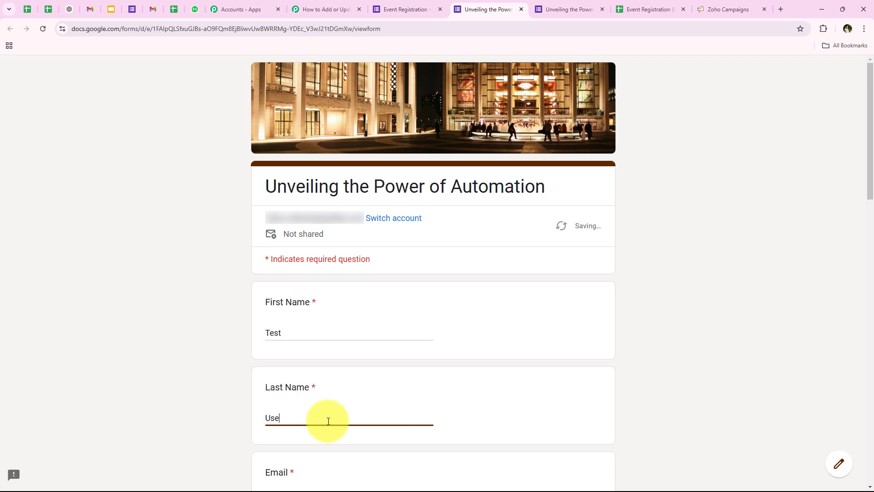
pyautogui.press('Tab')
pyautogui.click(336, 330)
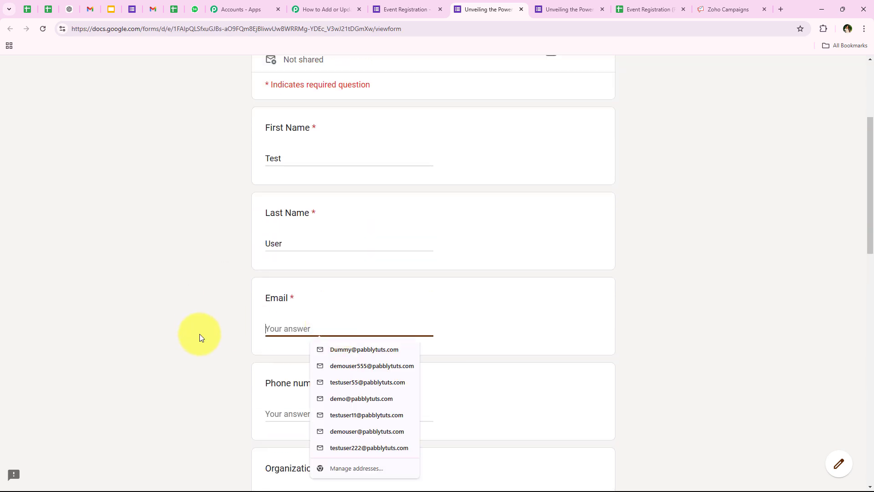
pyautogui.click(384, 386)
pyautogui.scroll(-3, 181, 315)
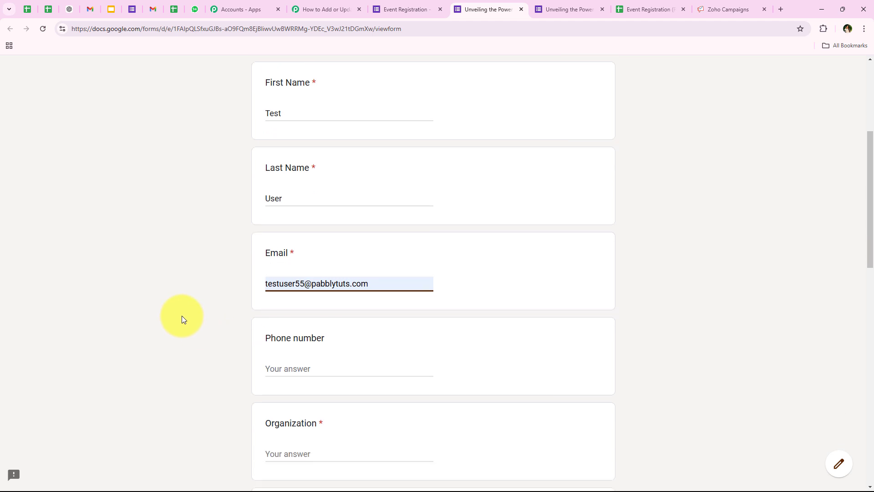
pyautogui.scroll(-3, 182, 316)
pyautogui.click(293, 139)
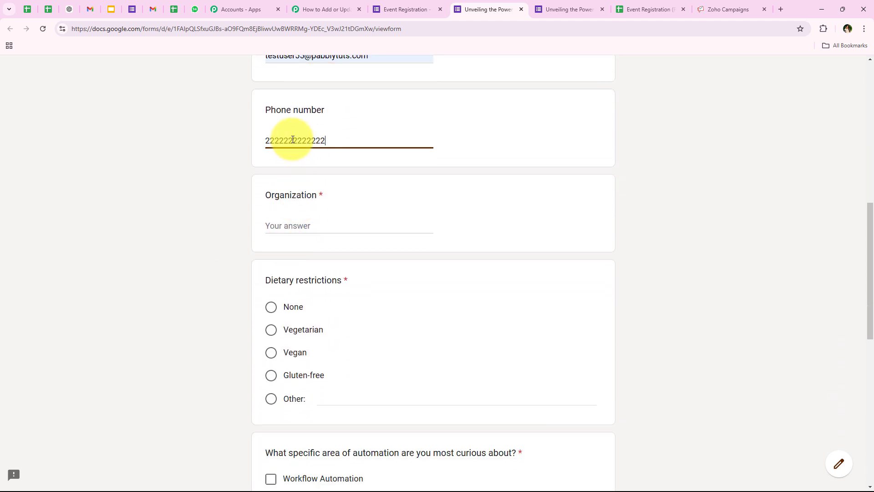
pyautogui.click(328, 226)
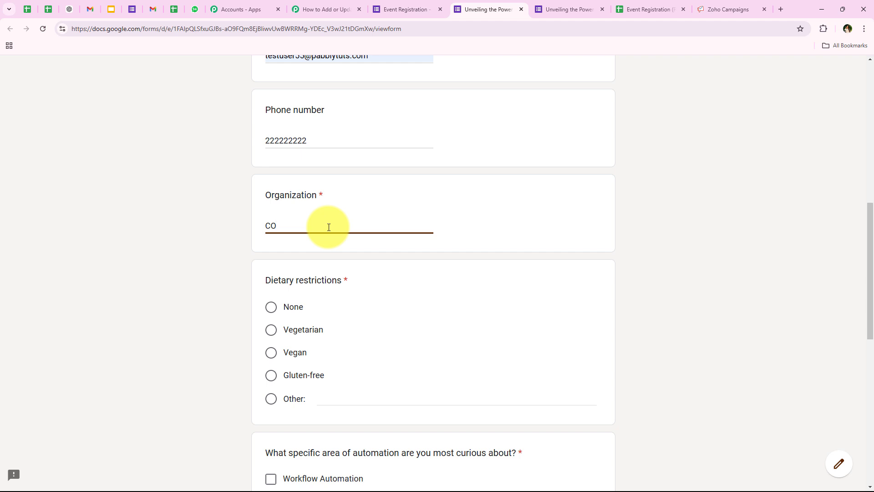
# Choose Vegetarian, Data Automation and Website, answer 'no' for automation experience, and submit
pyautogui.click(254, 258)
pyautogui.click(271, 329)
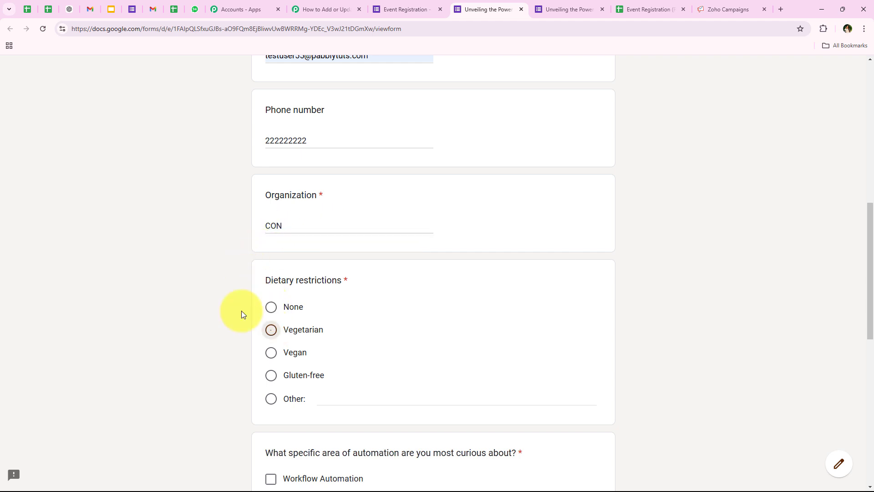
pyautogui.scroll(-5, 167, 212)
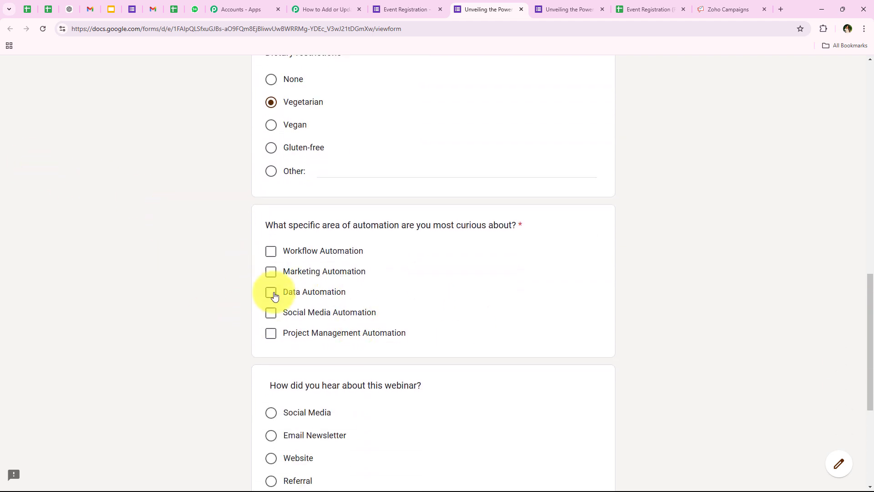
pyautogui.click(274, 292)
pyautogui.scroll(-5, 203, 209)
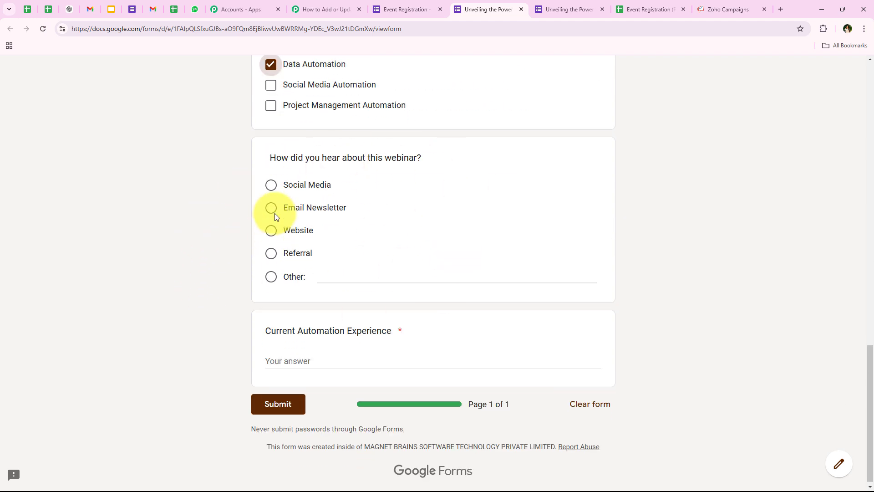
pyautogui.click(272, 209)
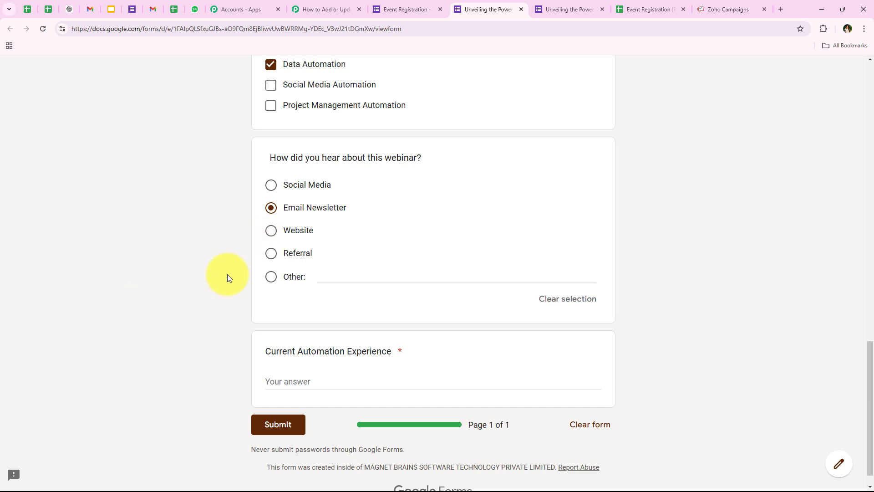
pyautogui.click(271, 231)
pyautogui.scroll(1, 228, 369)
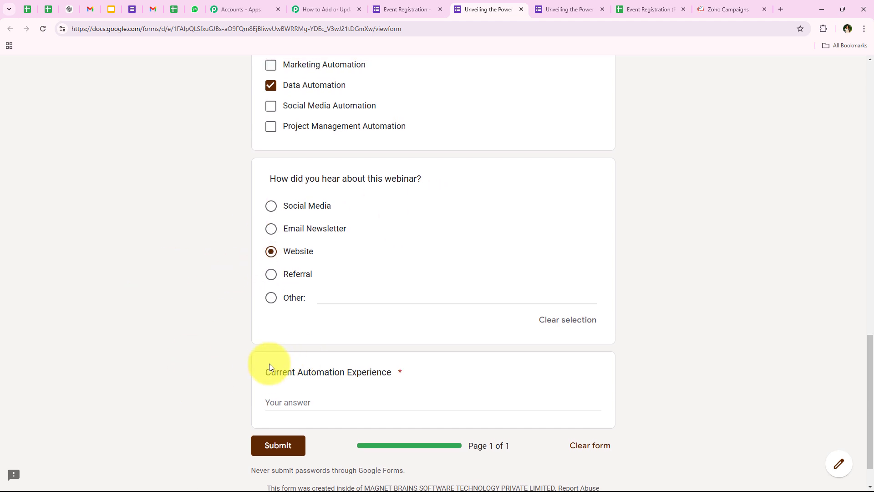
pyautogui.moveTo(266, 371); pyautogui.dragTo(414, 416)
pyautogui.click(415, 407)
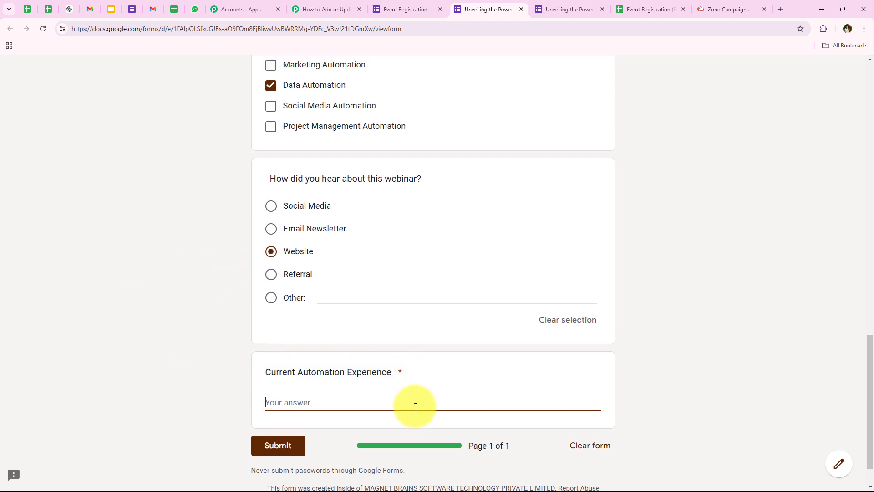
pyautogui.write('no')
pyautogui.click(287, 447)
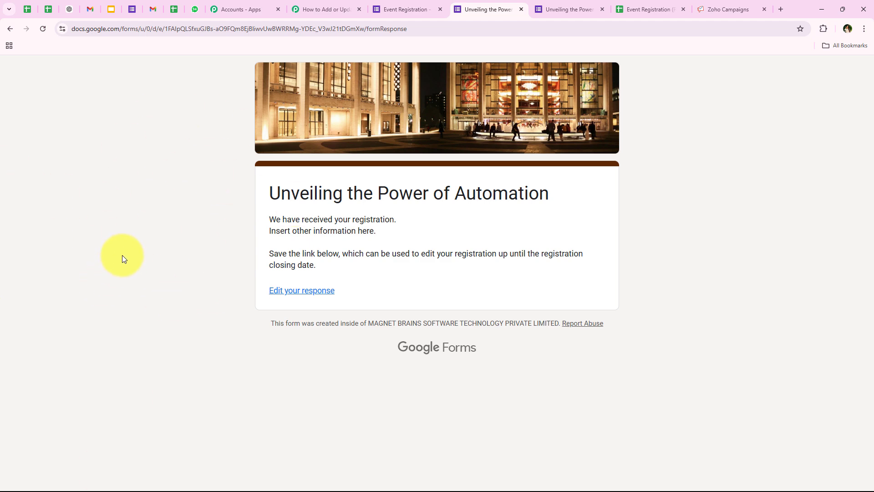
# Confirm Test User's subscription from the Gmail confirmation email, reaching the 'You are all set now!' page
pyautogui.click(154, 9)
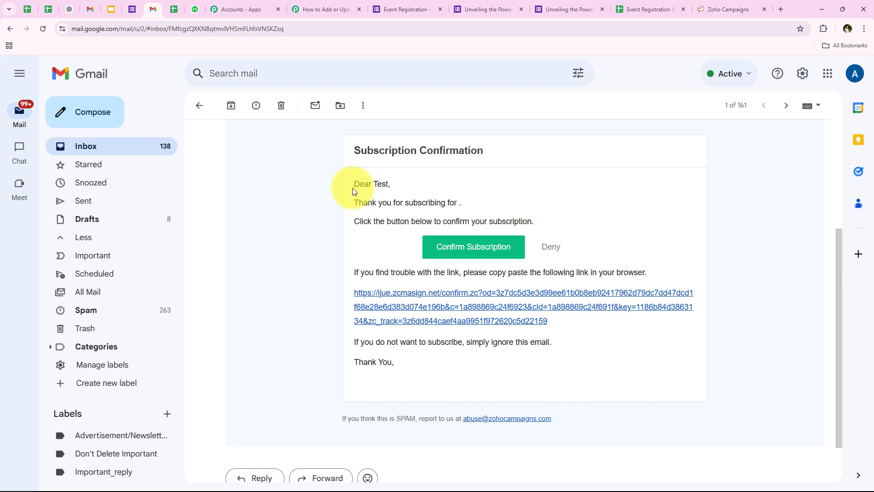
pyautogui.moveTo(354, 189); pyautogui.dragTo(400, 186)
pyautogui.click(401, 186)
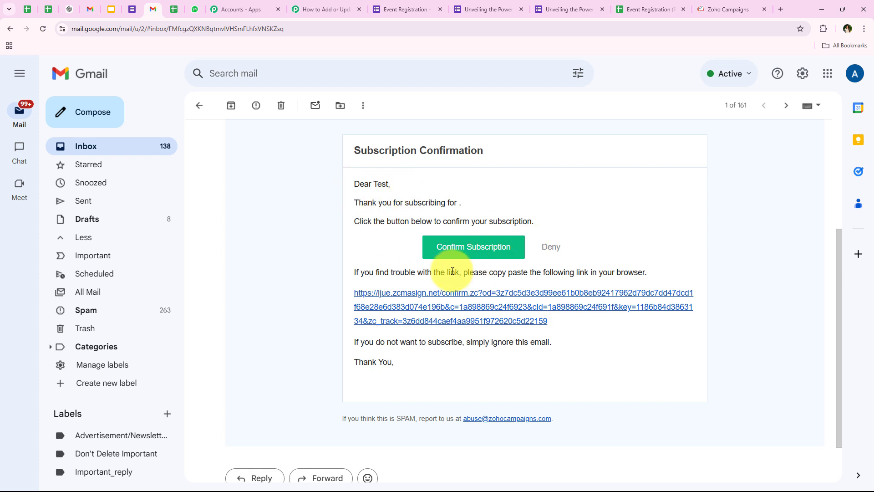
pyautogui.click(468, 253)
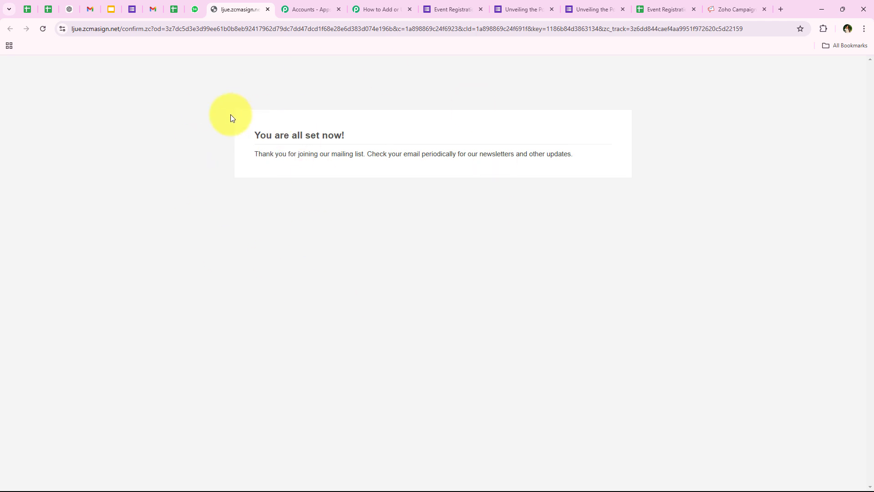
pyautogui.moveTo(230, 117); pyautogui.dragTo(702, 180)
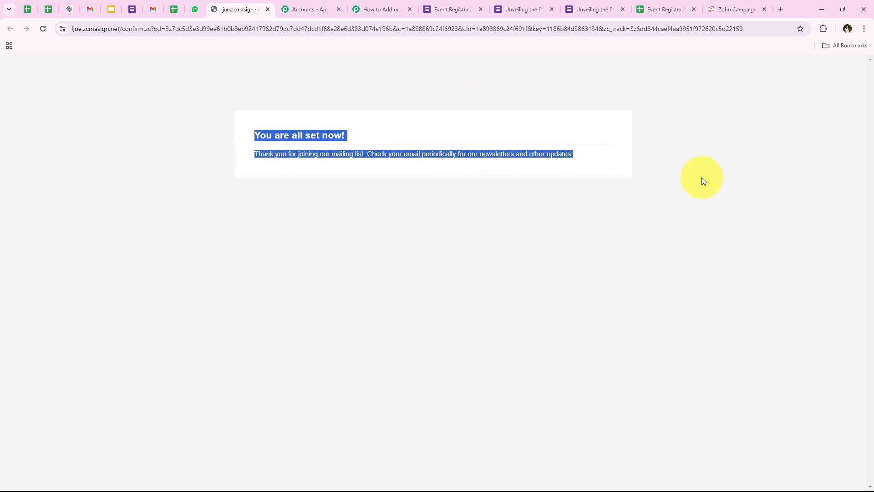
pyautogui.click(605, 213)
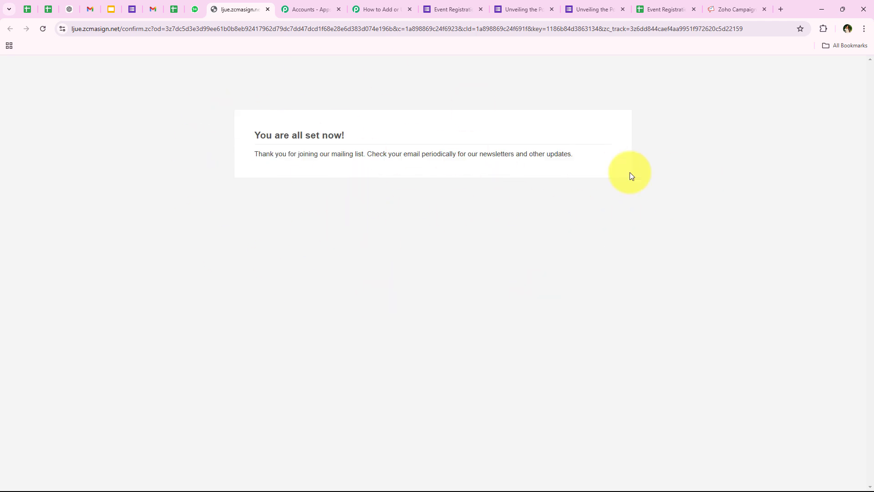
pyautogui.click(747, 4)
# Reload Active Contacts to verify Test User from CON, then go back to the Pabbly workflow
pyautogui.click(43, 30)
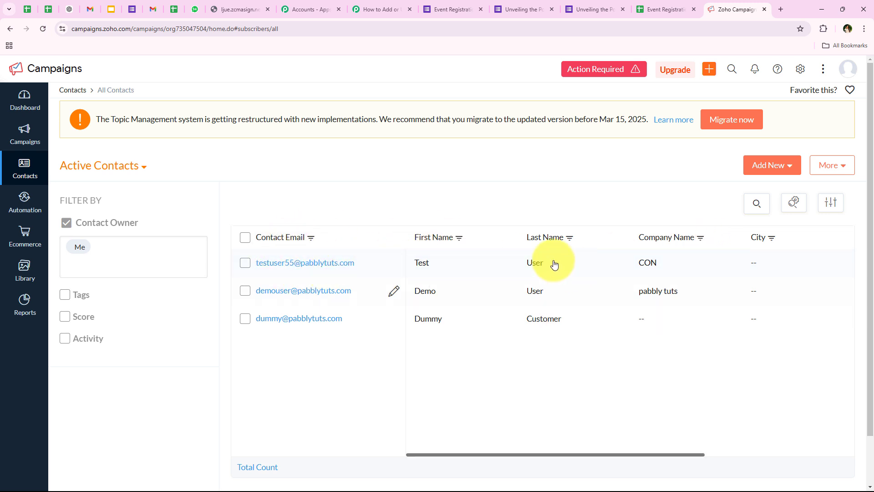
pyautogui.click(380, 9)
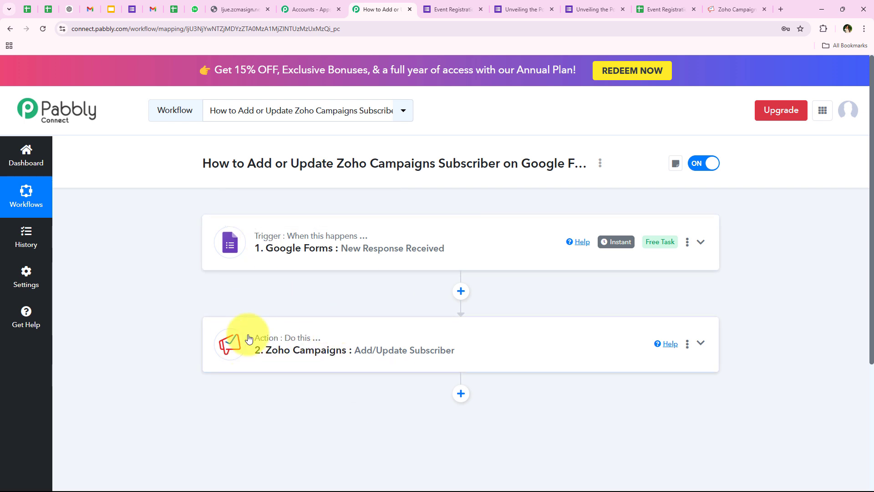
pyautogui.click(721, 8)
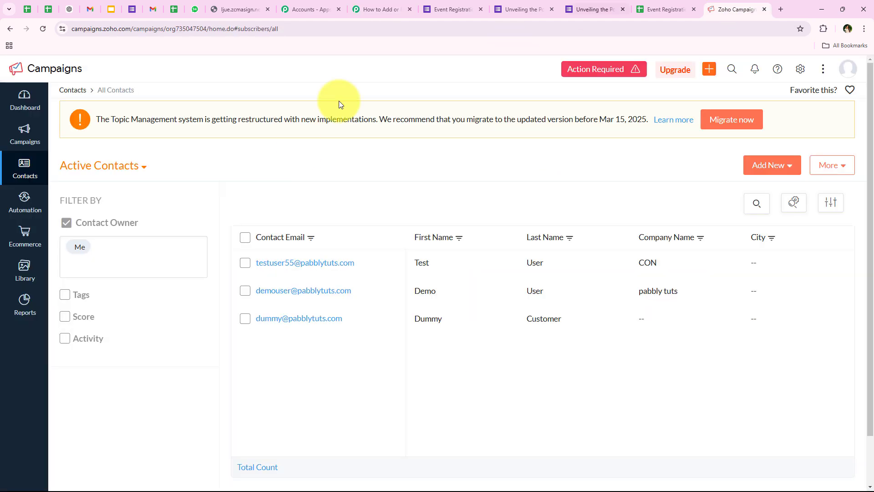
pyautogui.click(364, 9)
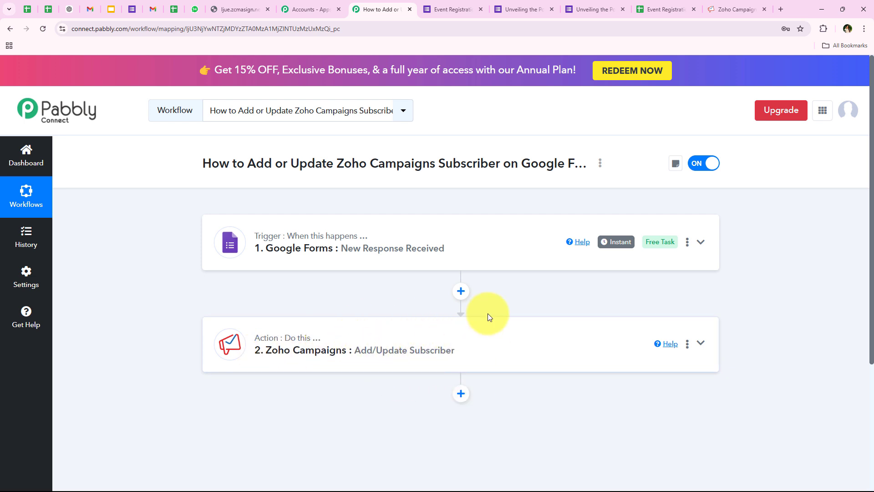
pyautogui.click(456, 4)
pyautogui.click(381, 105)
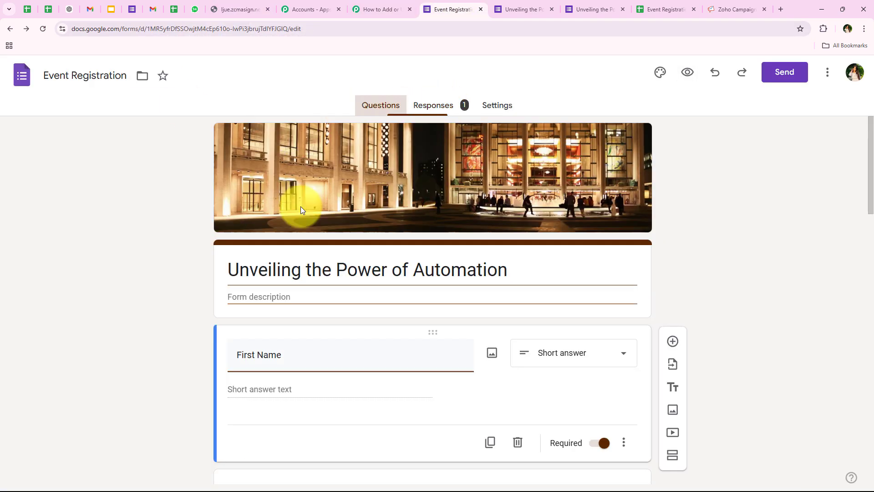
pyautogui.click(365, 5)
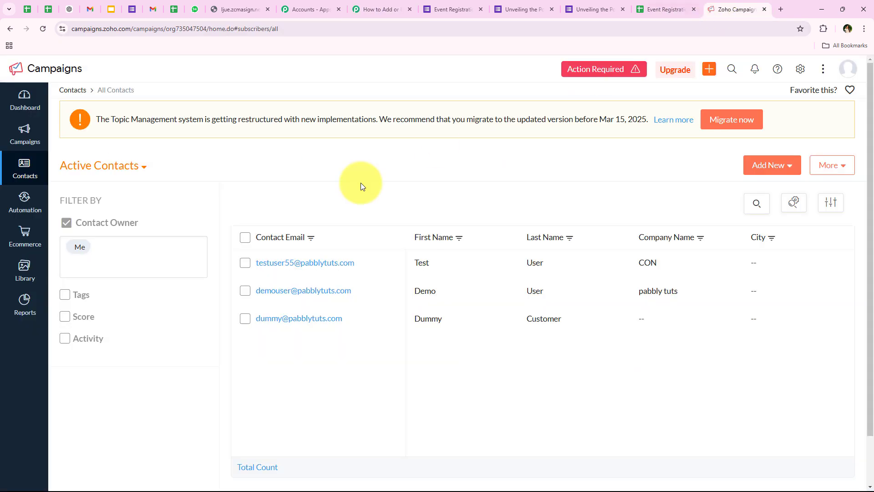
pyautogui.click(733, 8)
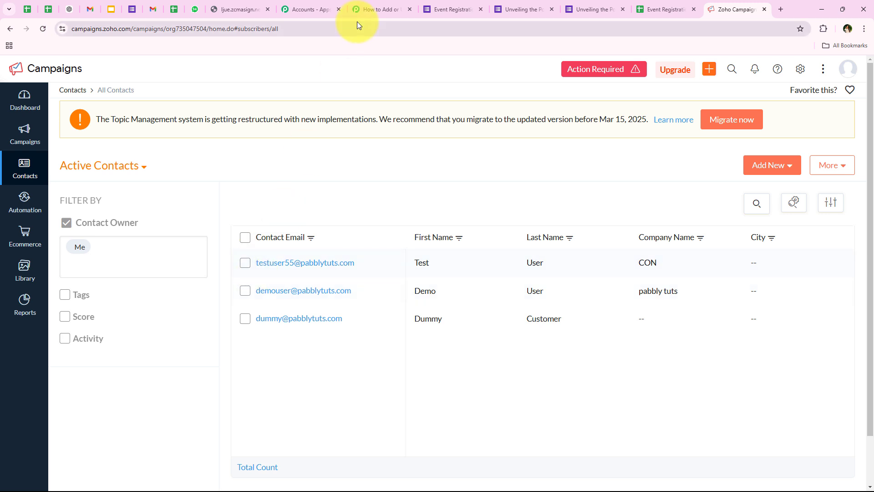
pyautogui.click(364, 12)
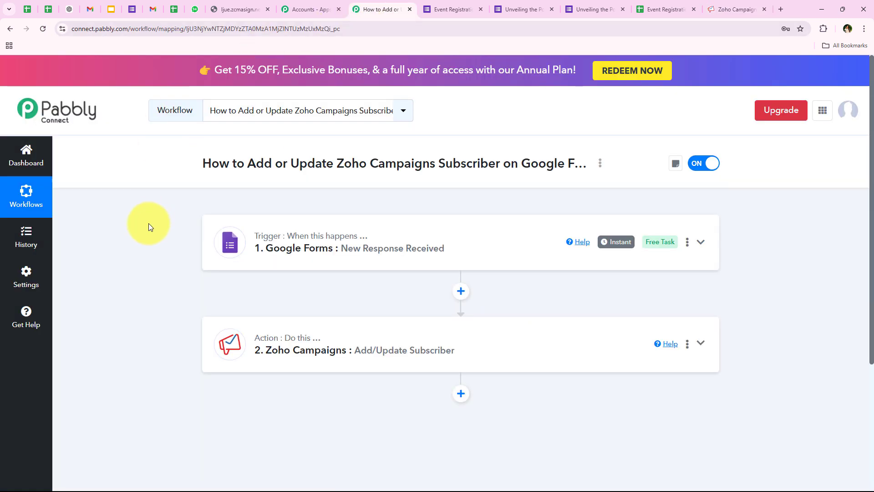